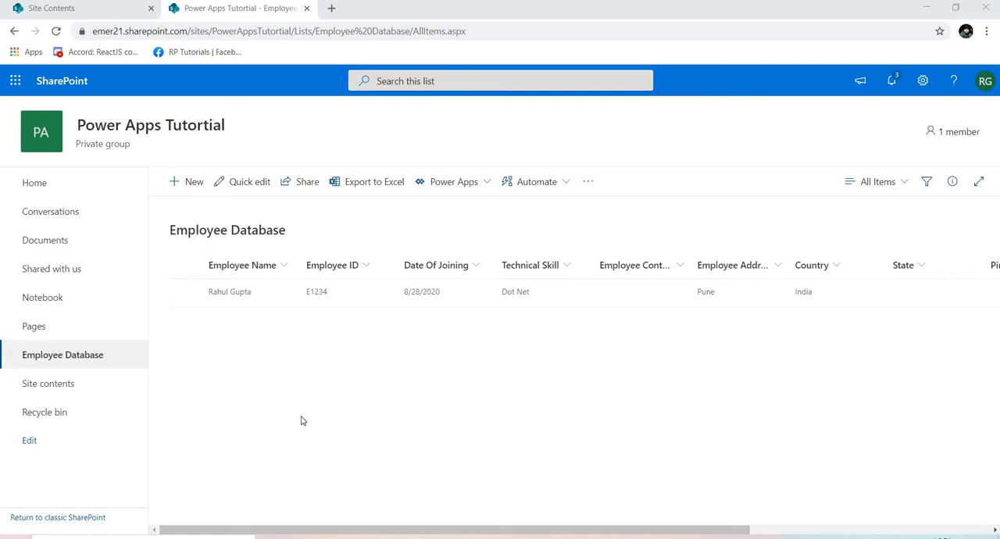
Open the Employee Database list's form for customization in Power Apps, dismiss the field list and collapse NewFormScreen.
left_click(487, 184)
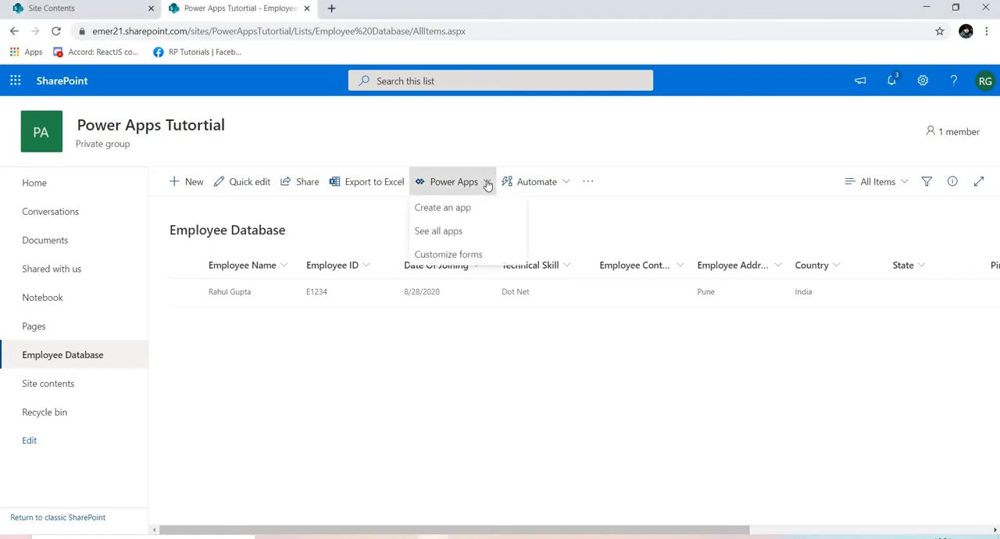
left_click(467, 257)
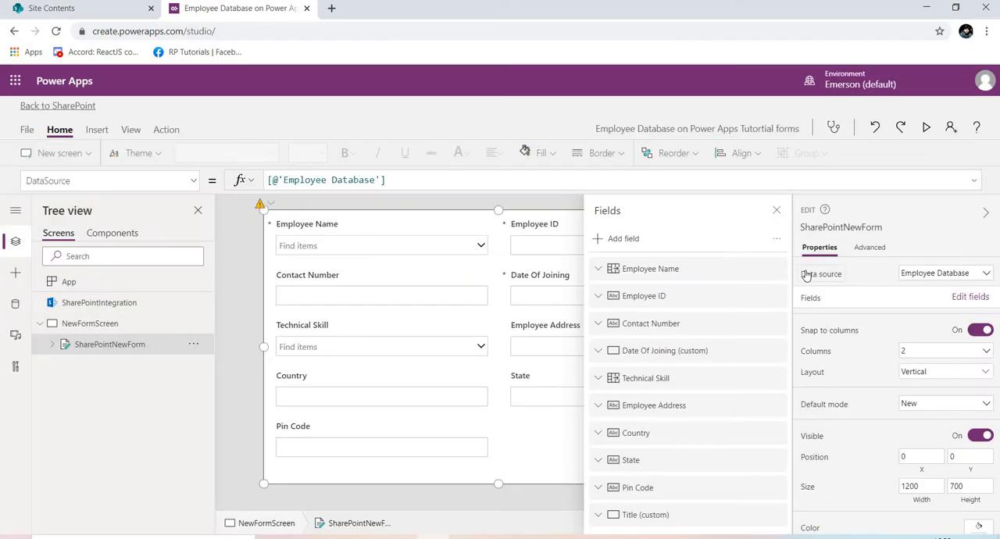
left_click(778, 210)
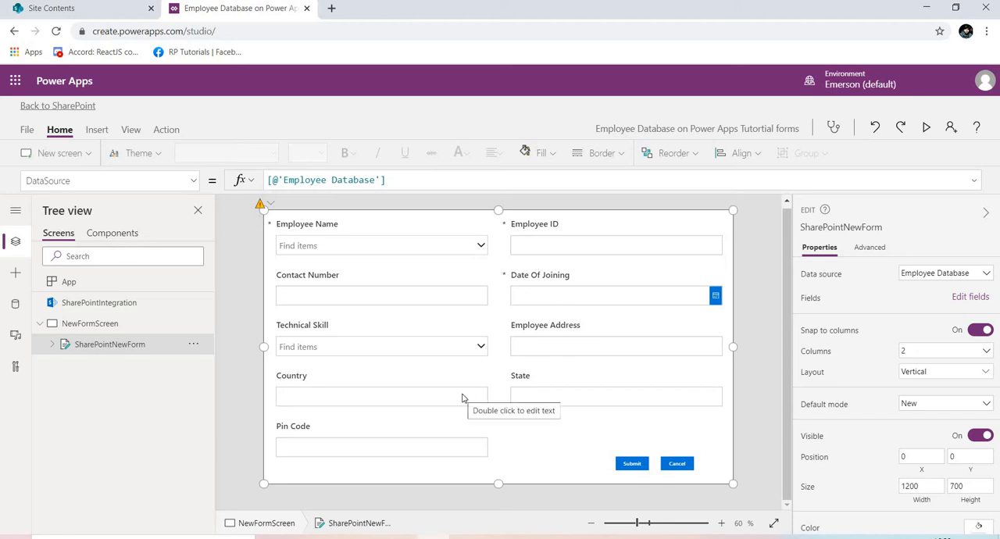
left_click(40, 325)
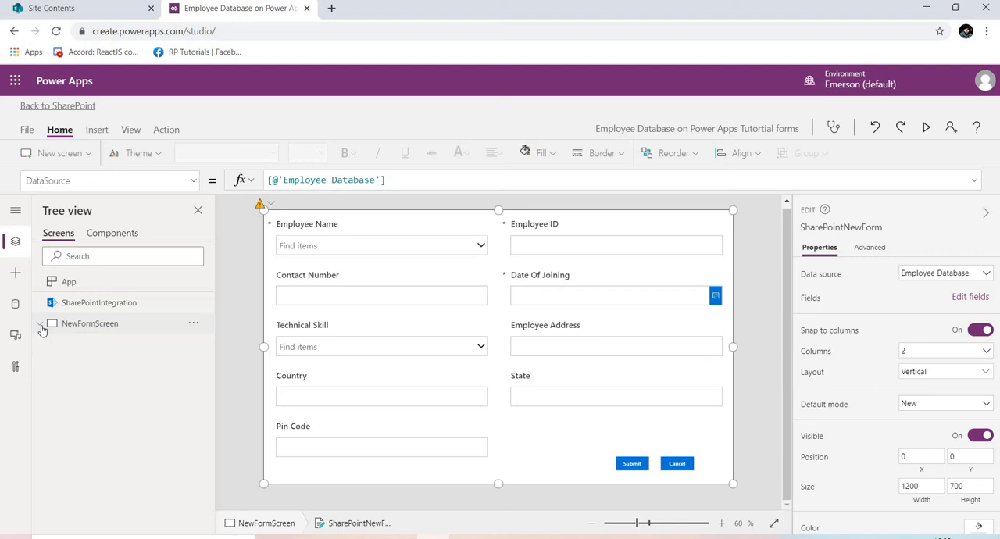
Add a new blank screen and insert an edit form on it.
left_click(96, 133)
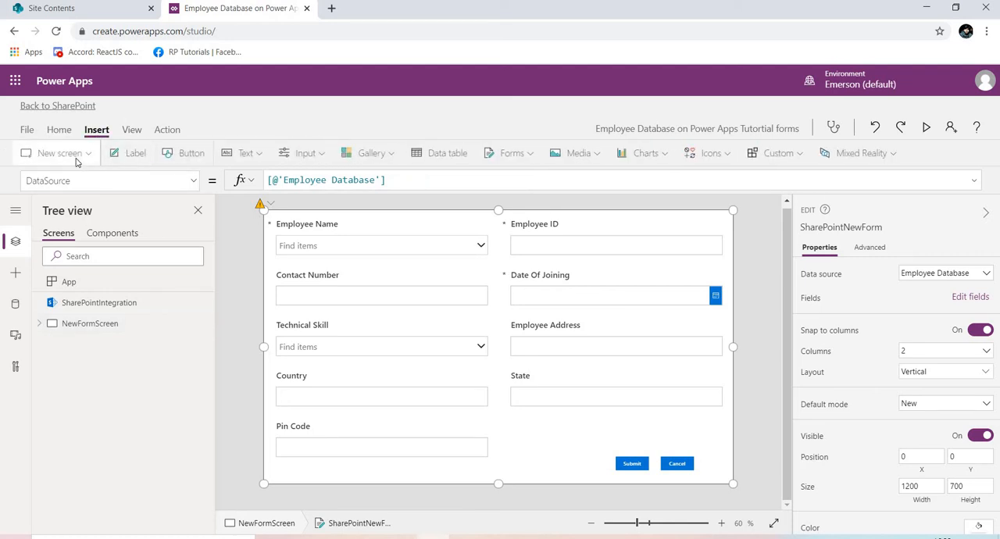
left_click(77, 160)
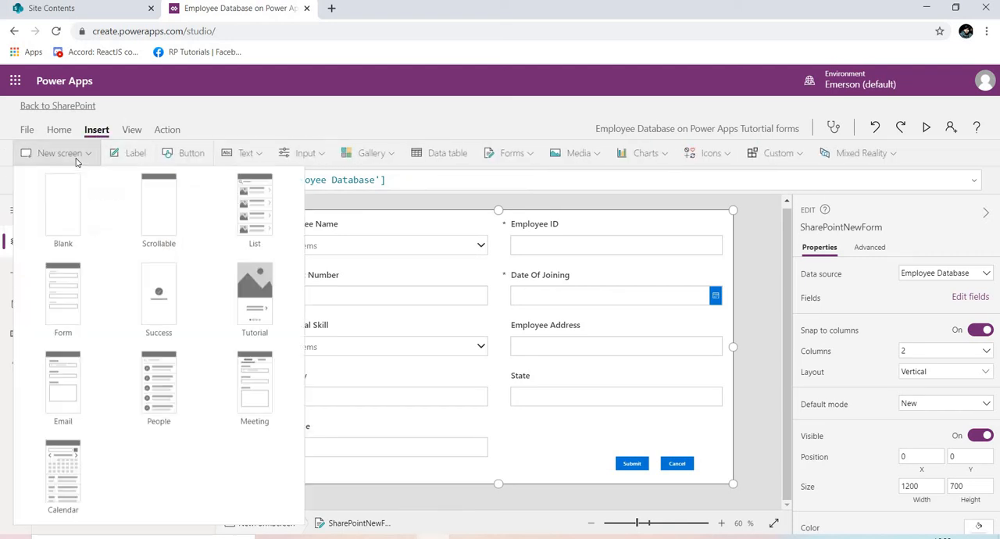
left_click(71, 224)
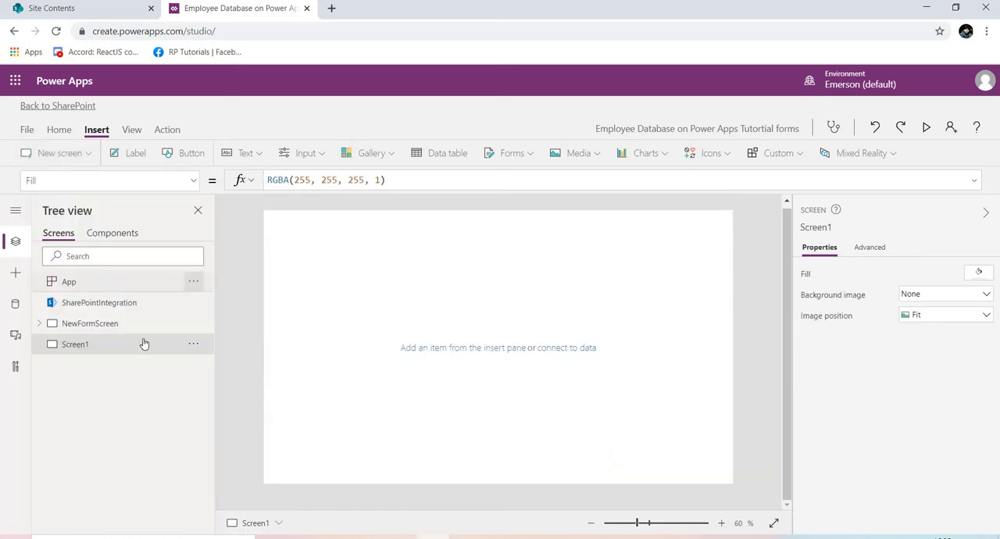
left_click(377, 154)
left_click(512, 153)
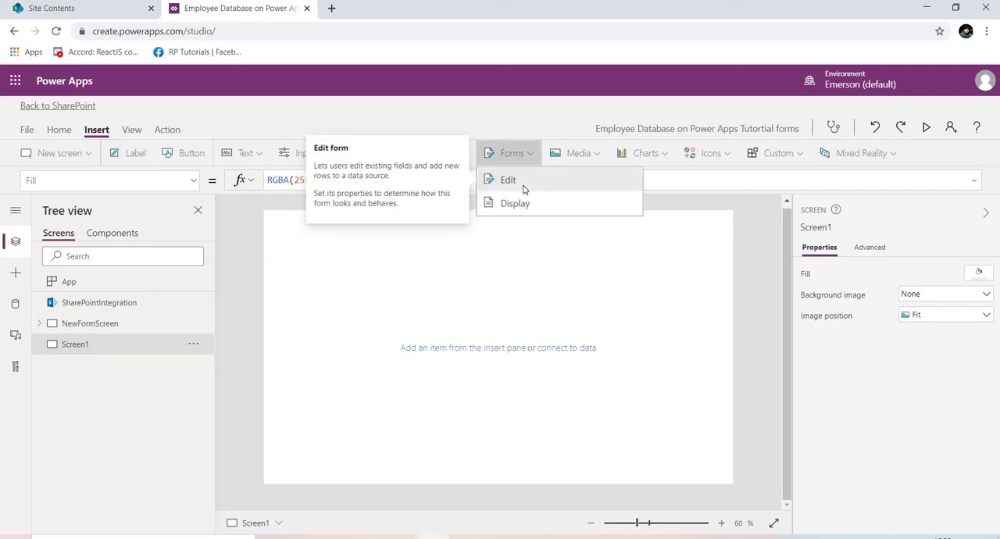
left_click(524, 189)
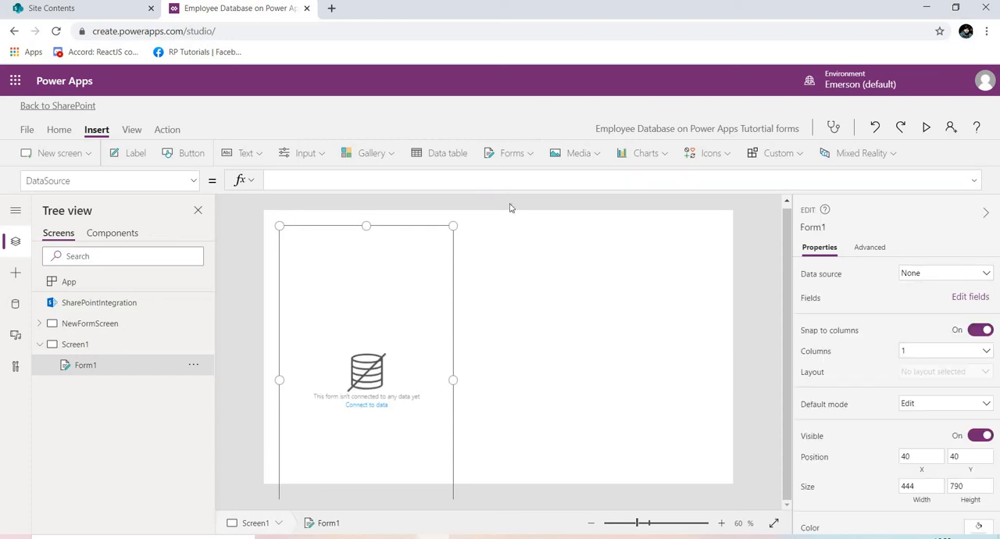
Widen the new screen's form to about 974 and connect it to the Employee Database data source.
left_click_drag(453, 380, 663, 352)
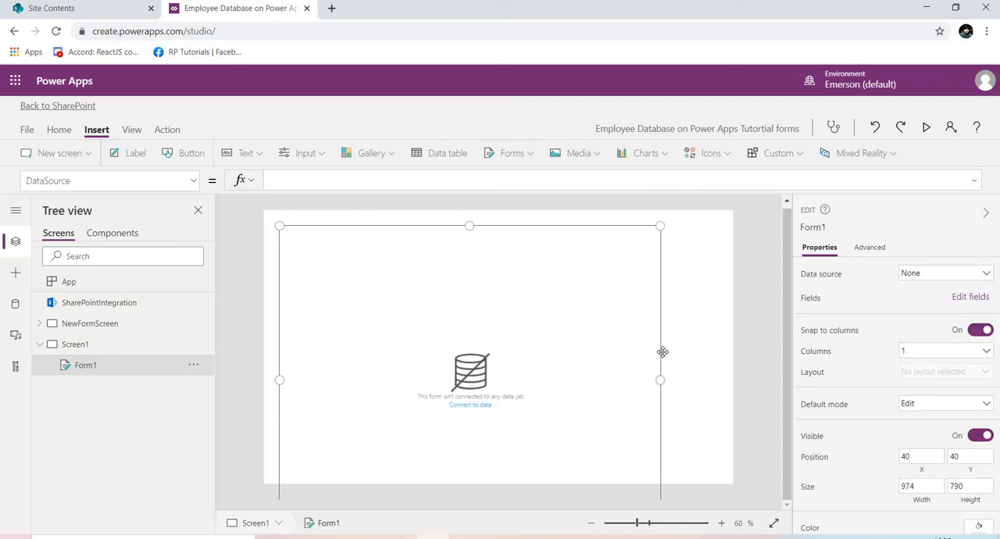
left_click(928, 273)
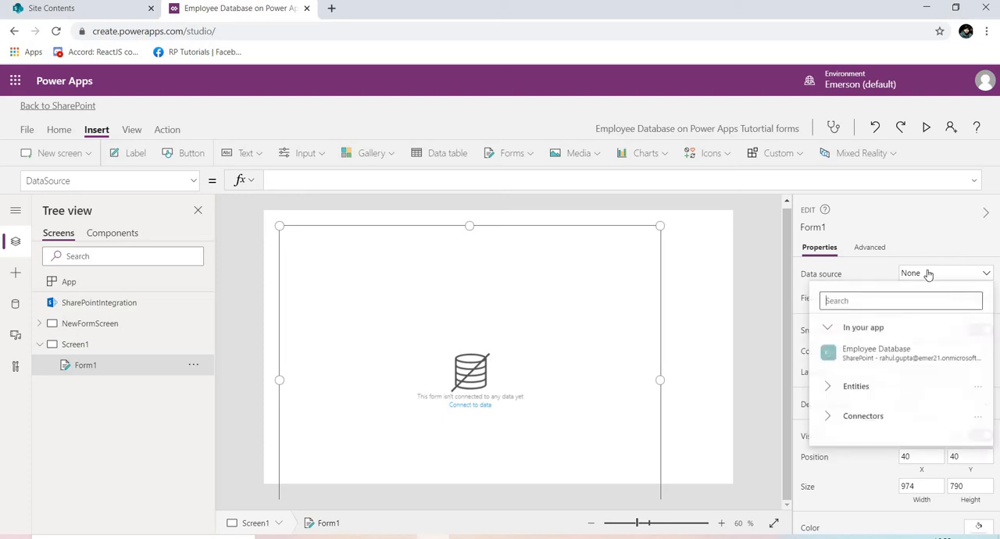
left_click(857, 354)
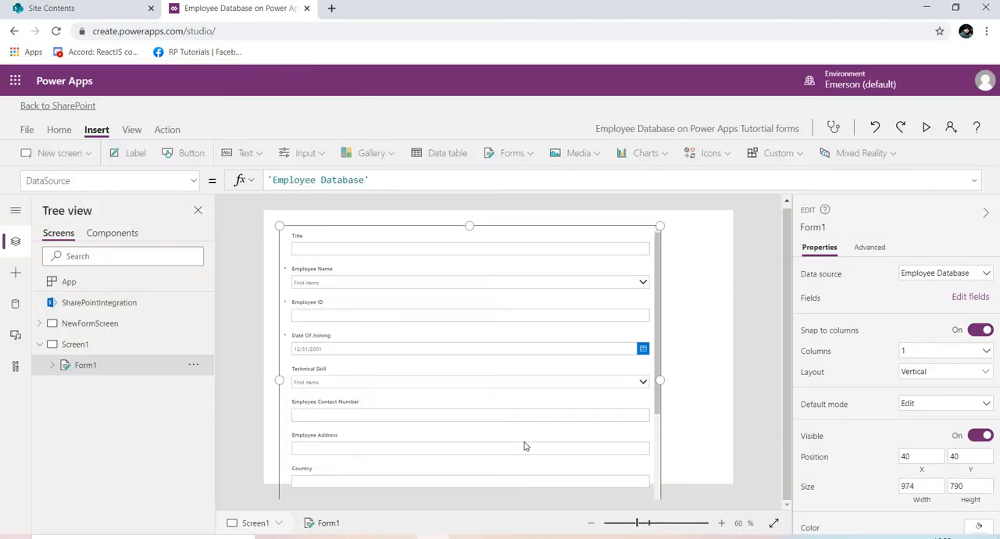
Delete Screen1 together with its form.
left_click(195, 345)
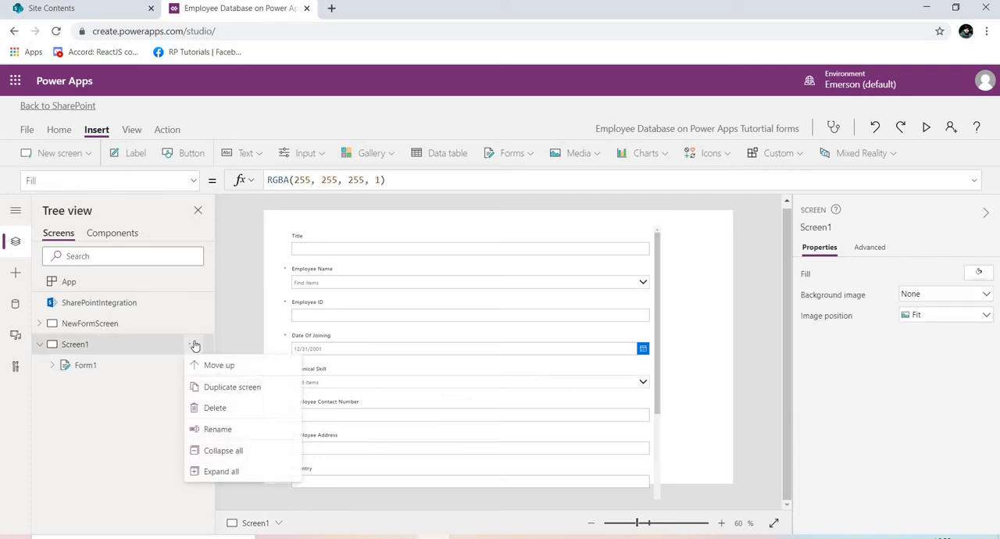
left_click(209, 416)
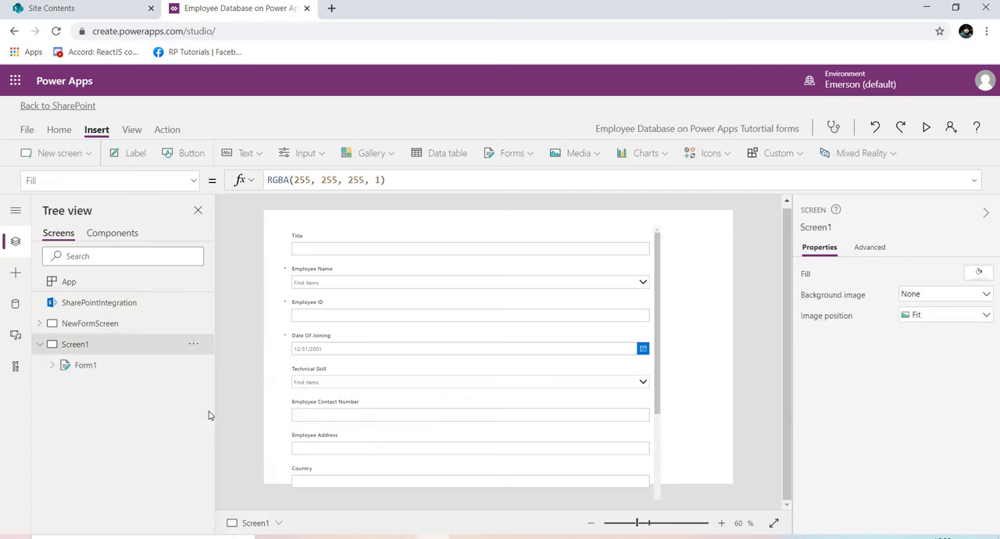
Duplicate NewFormScreen and set the default mode of the copy's form to Edit.
left_click(194, 326)
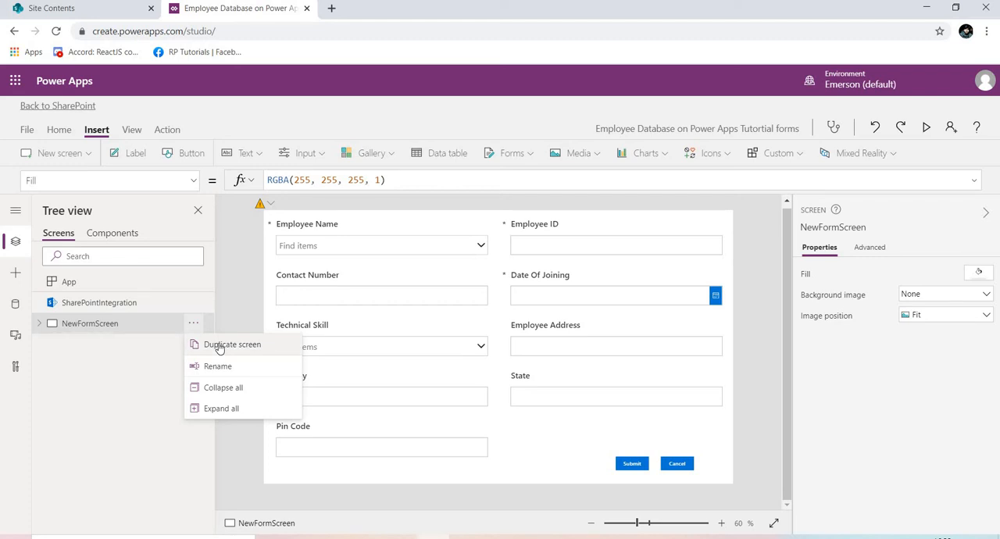
left_click(219, 346)
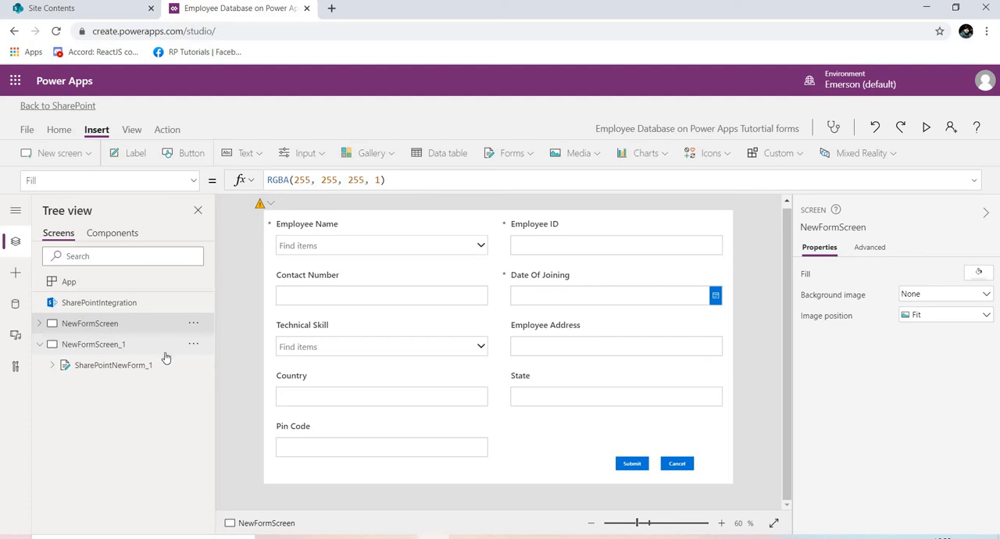
left_click(165, 352)
left_click(162, 366)
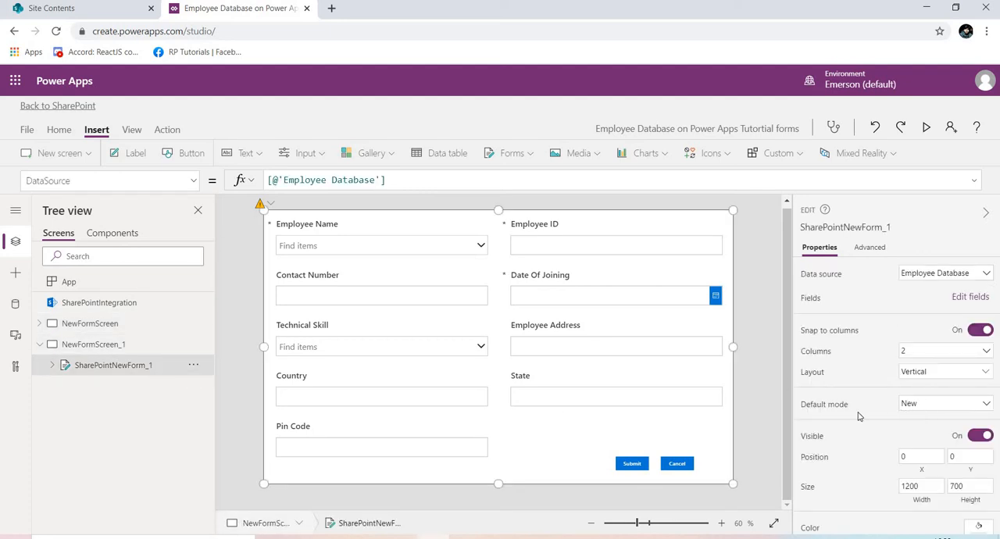
left_click(933, 410)
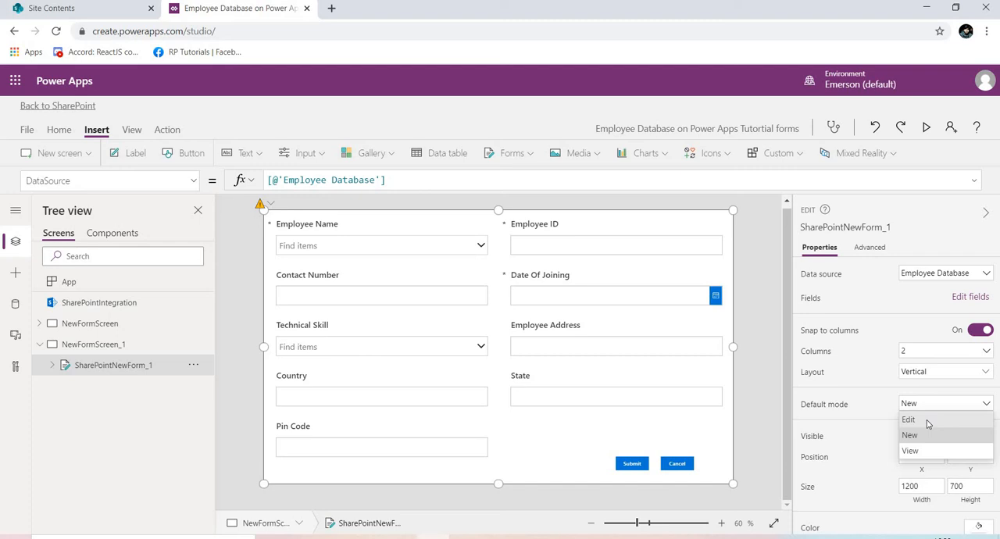
left_click(928, 422)
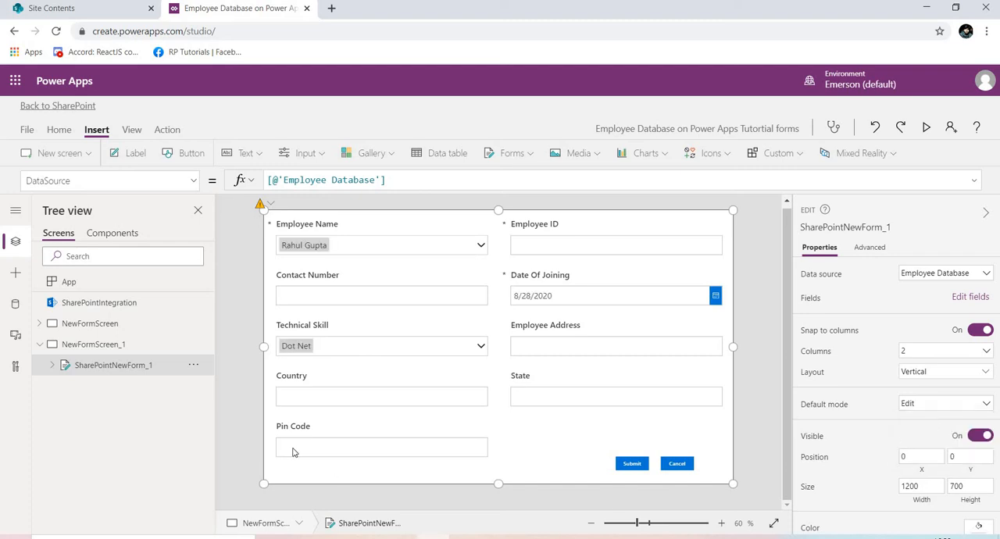
Rename the duplicated form as SharePointEditForm.
left_click(193, 367)
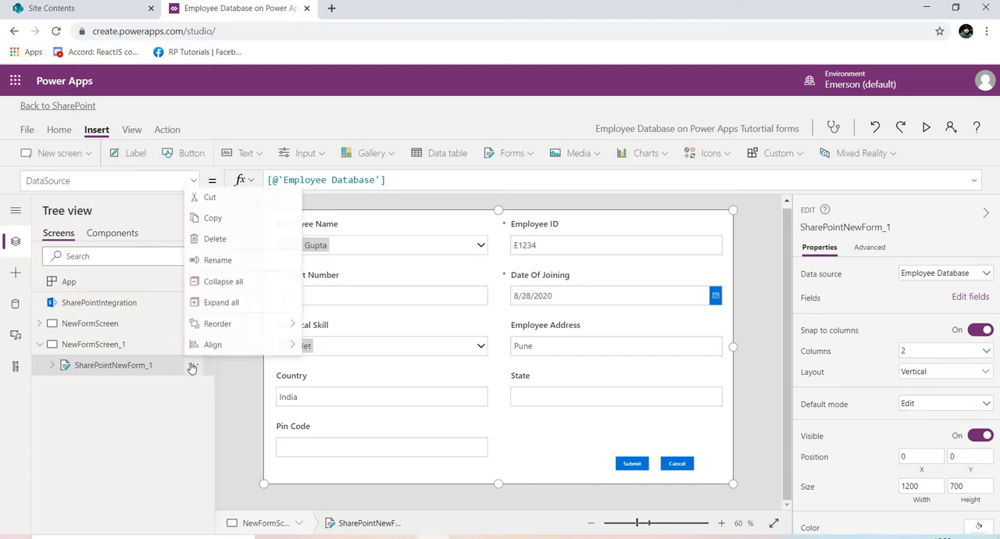
left_click(217, 260)
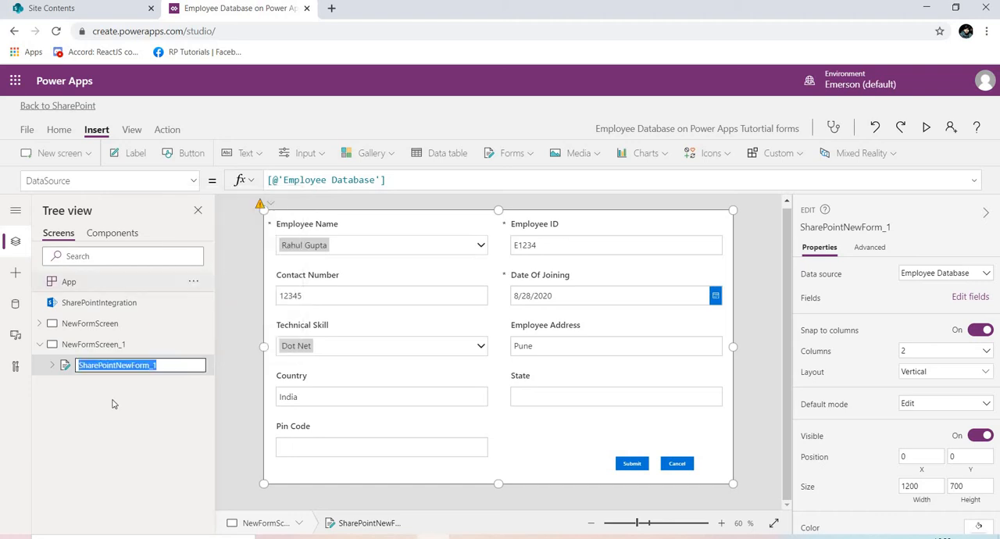
left_click(184, 366)
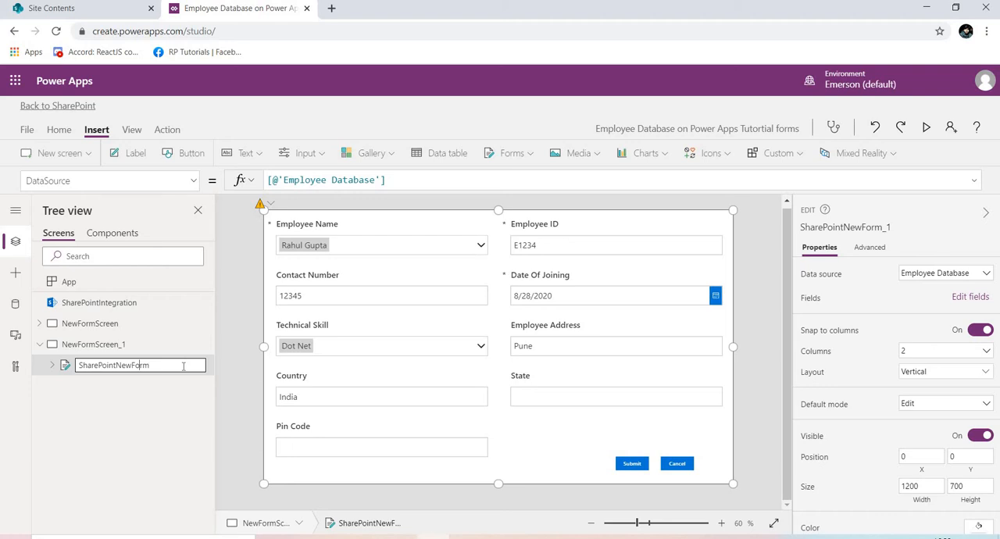
key("BackSpace")
key("BackSpace")
key("BackSpace")
type("Edit")
key("Return")
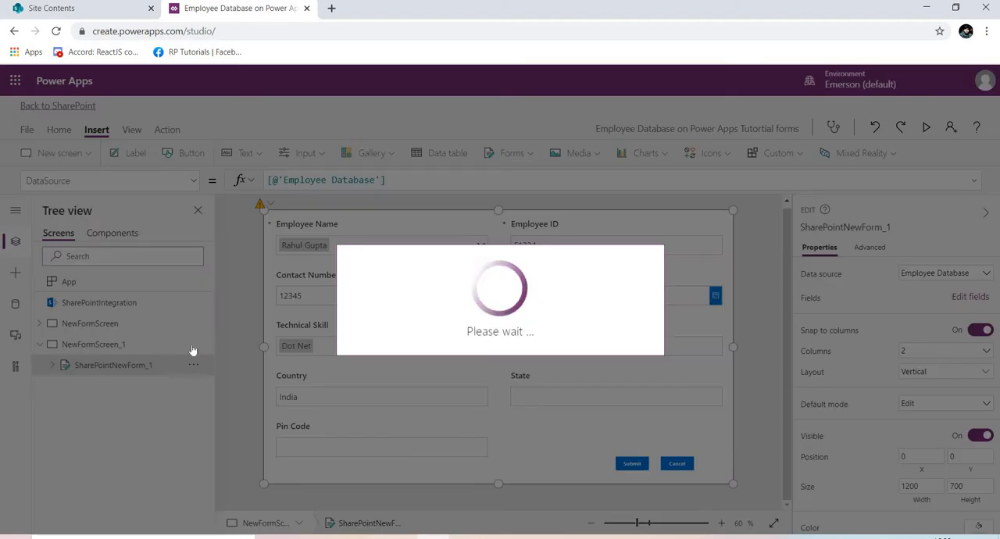
Rename the duplicated screen as EditFormScreen and save the app.
left_click(193, 344)
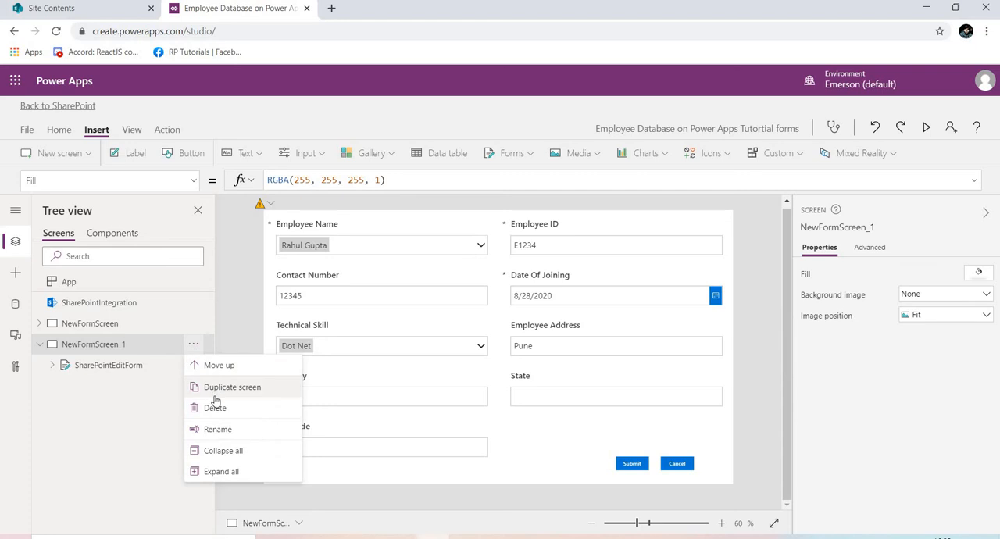
left_click(217, 429)
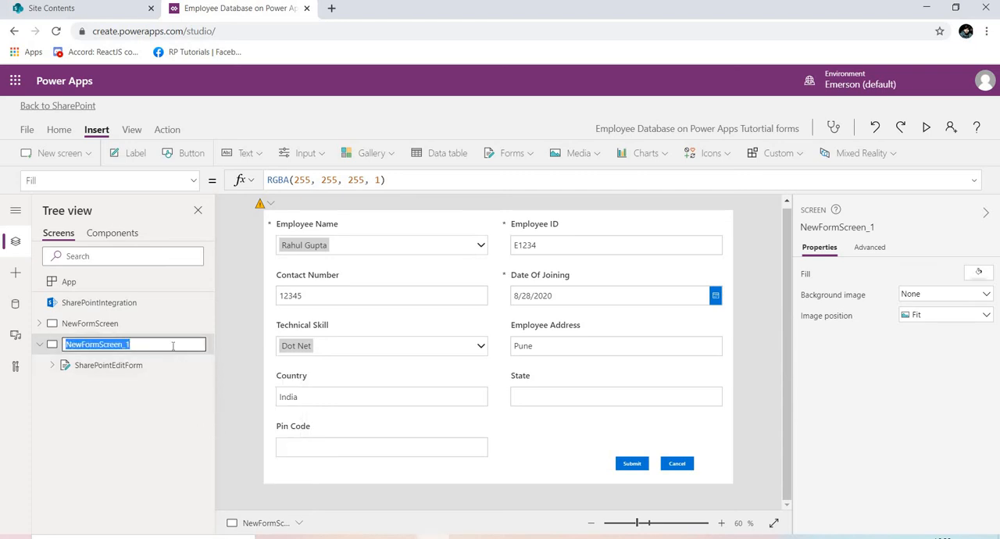
left_click(173, 346)
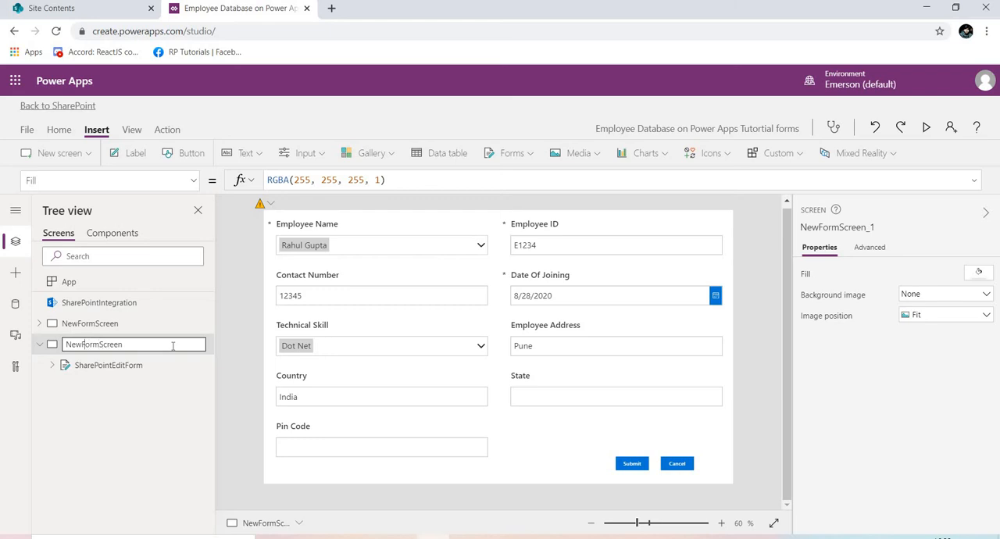
key("BackSpace")
key("BackSpace")
key("BackSpace")
type("Edit")
key("Return")
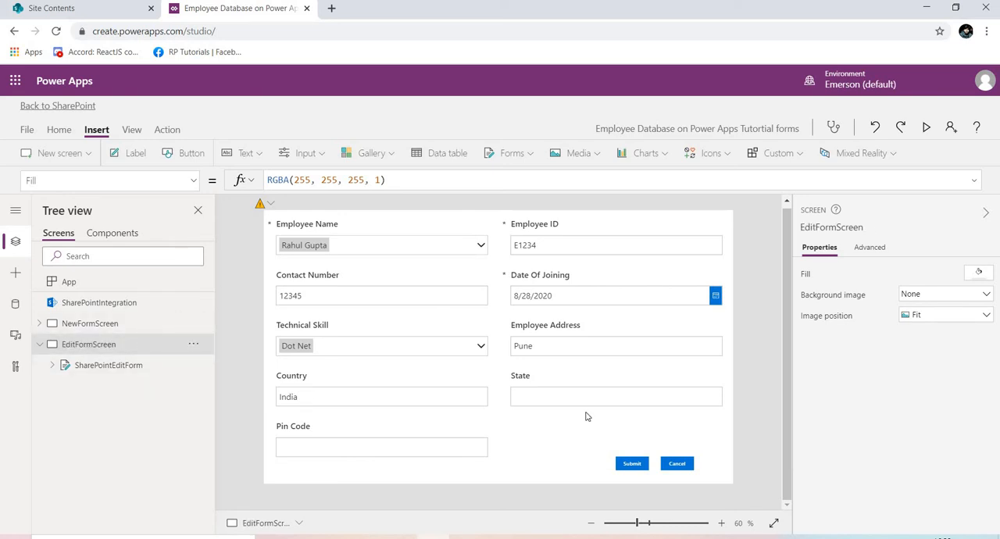
left_click(149, 370)
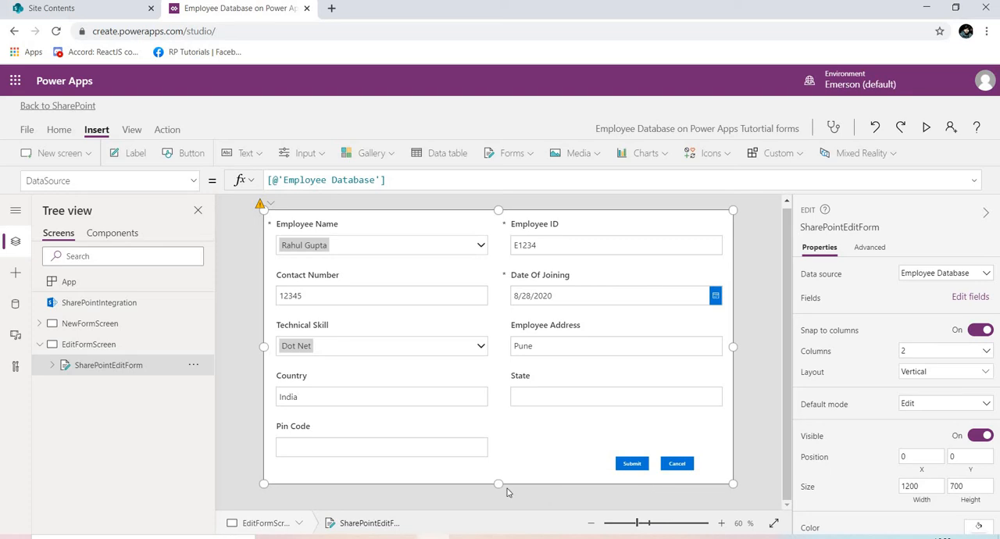
key("ctrl+s")
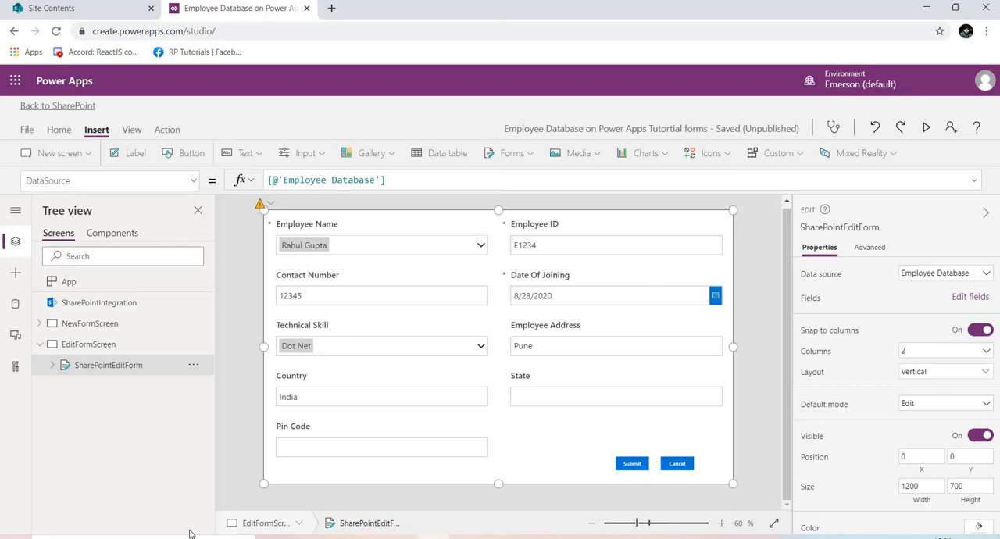
Collapse EditFormScreen and duplicate it.
left_click(37, 349)
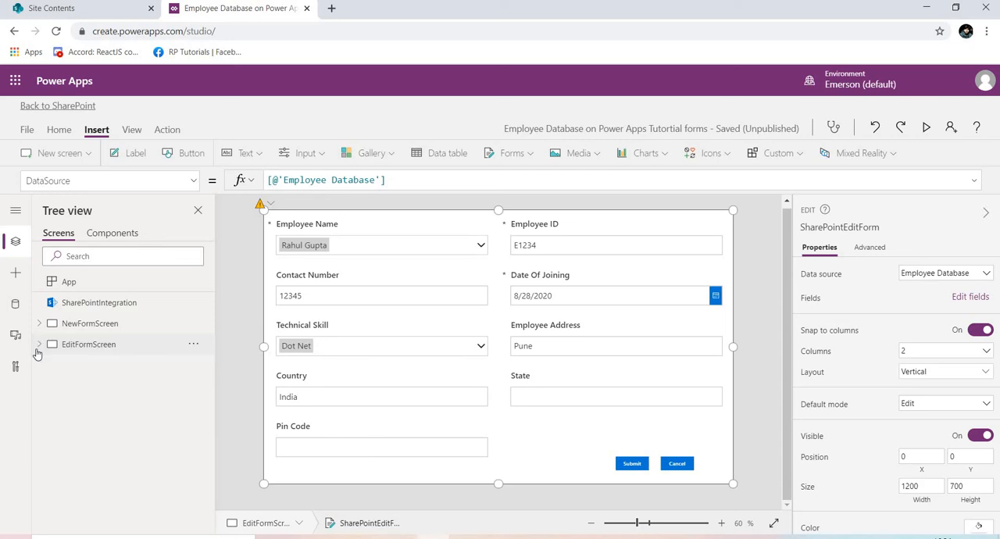
left_click(197, 348)
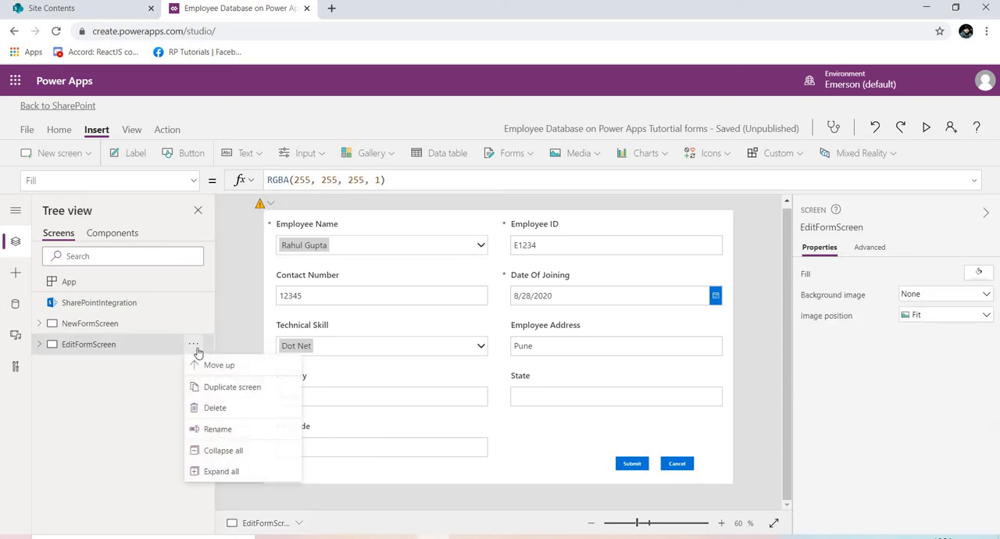
left_click(219, 388)
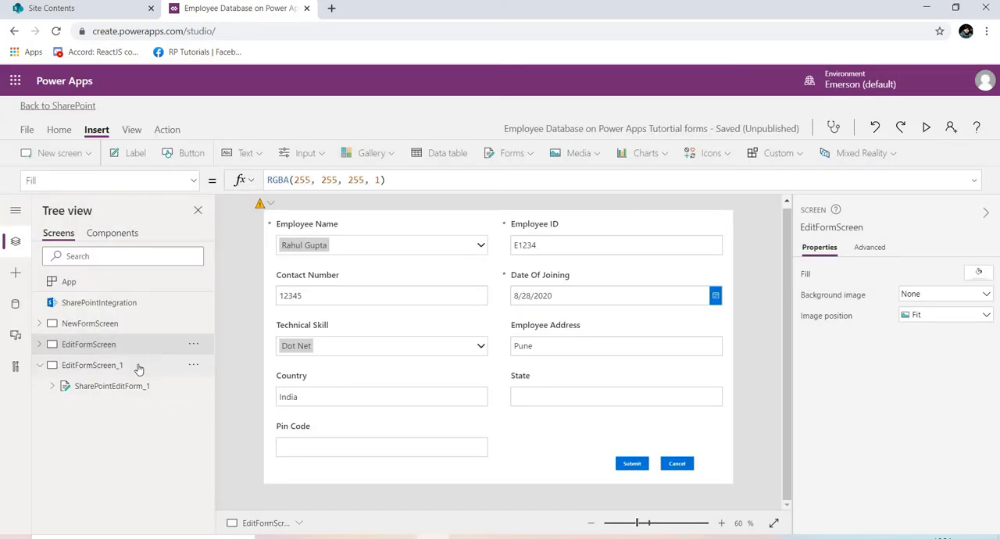
Rename the duplicated screen EditFormScreen_1 as DisplayFormScreen.
left_click(193, 366)
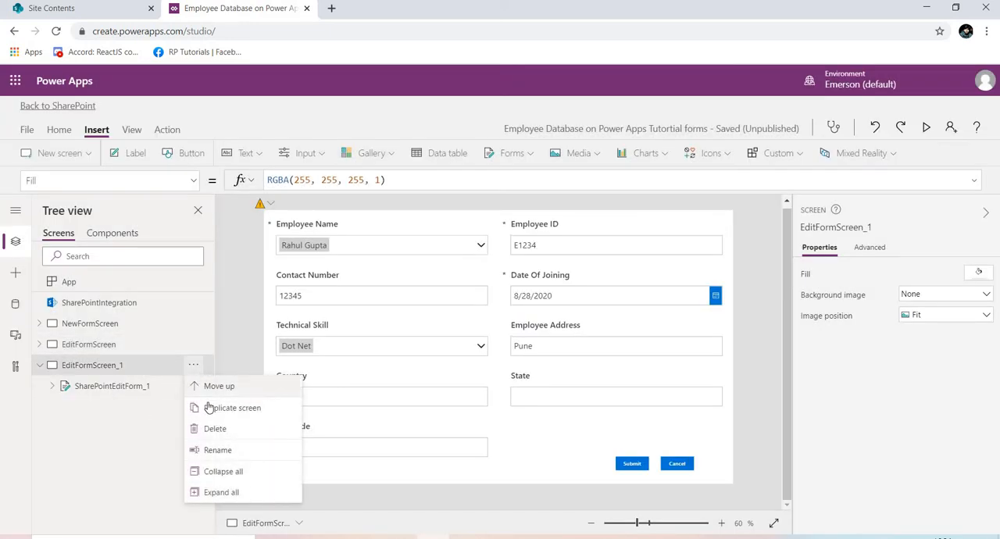
left_click(209, 449)
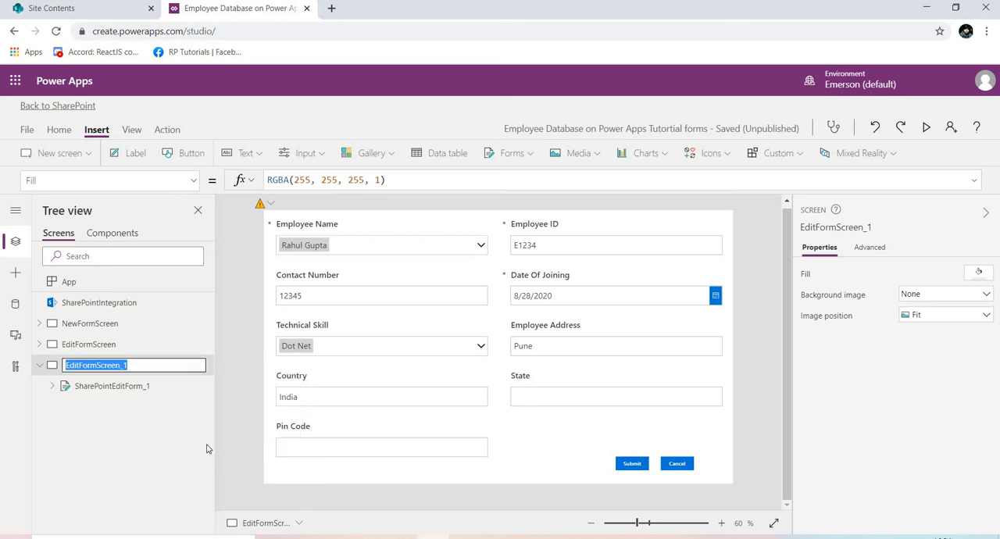
left_click(159, 365)
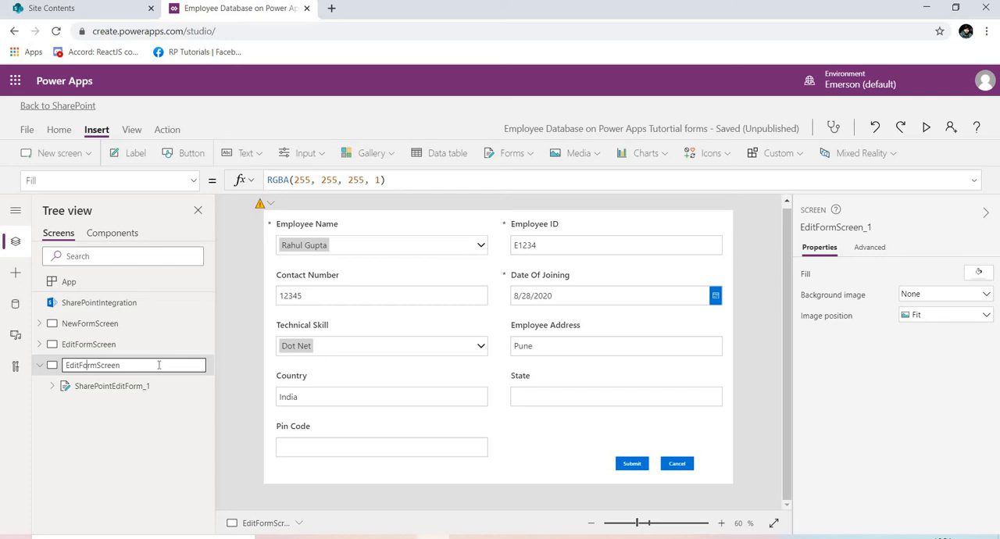
key("BackSpace")
key("BackSpace")
key("BackSpace")
key("BackSpace")
type("D")
type("s")
key("BackSpace")
key("BackSpace")
type("isplay")
key("Return")
Rename the form inside DisplayFormScreen as SharePointDisplayForm.
left_click(193, 386)
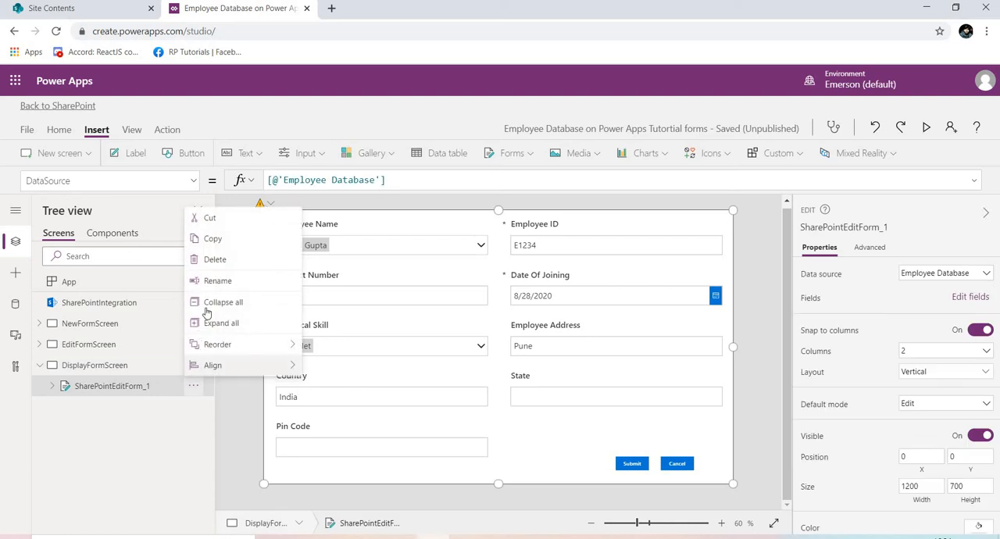
left_click(214, 286)
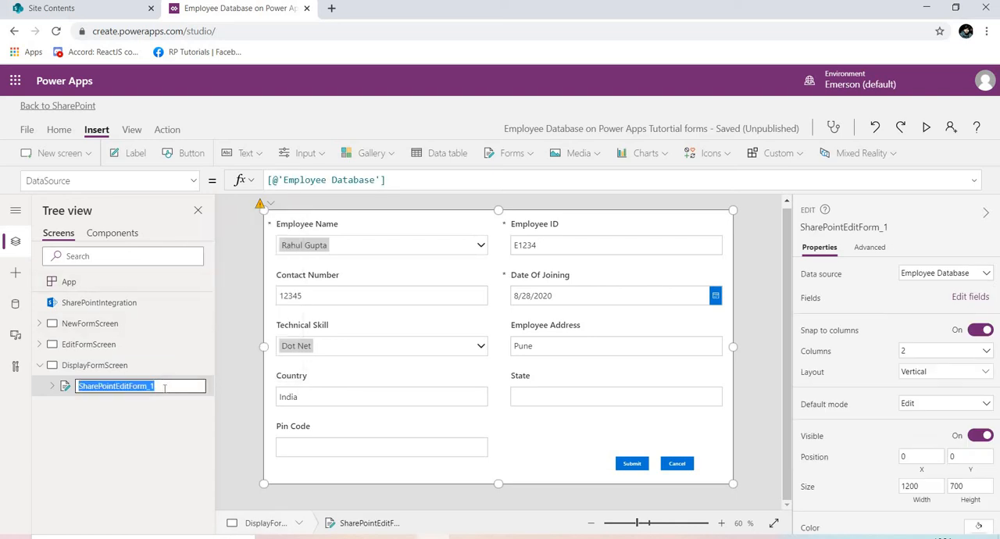
left_click(164, 388)
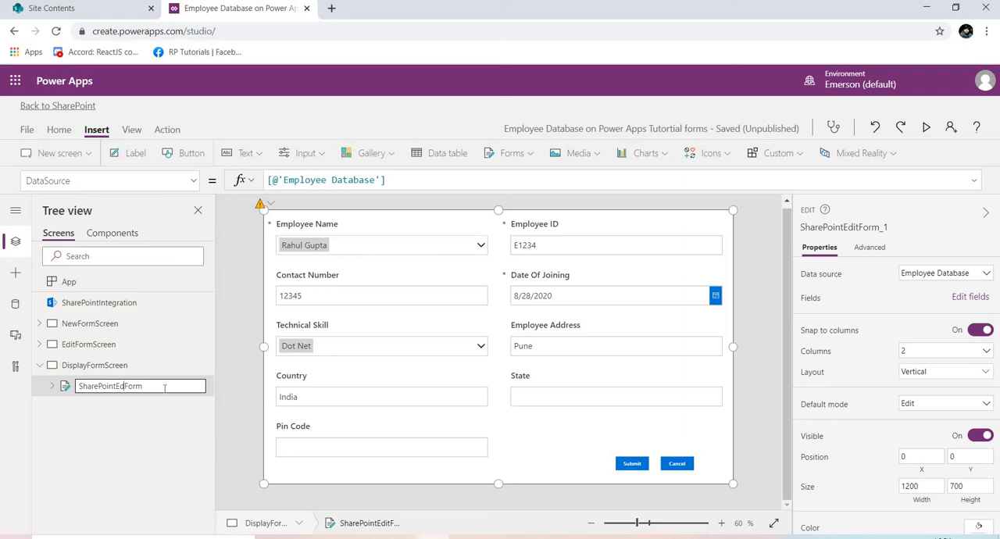
key("BackSpace")
key("BackSpace")
type("Display")
left_click(209, 393)
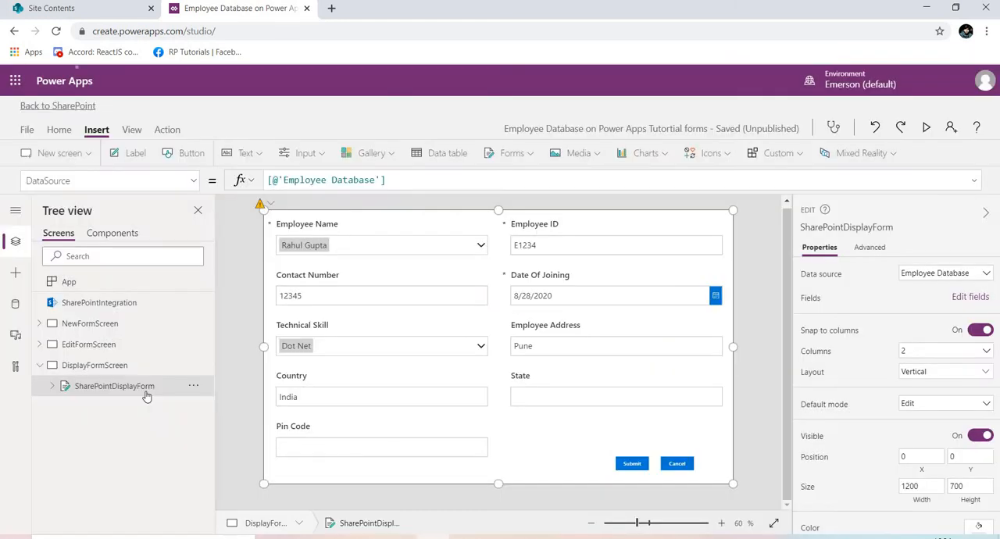
Set the default mode of SharePointDisplayForm to View, collapse DisplayFormScreen and select EditFormScreen.
left_click(913, 408)
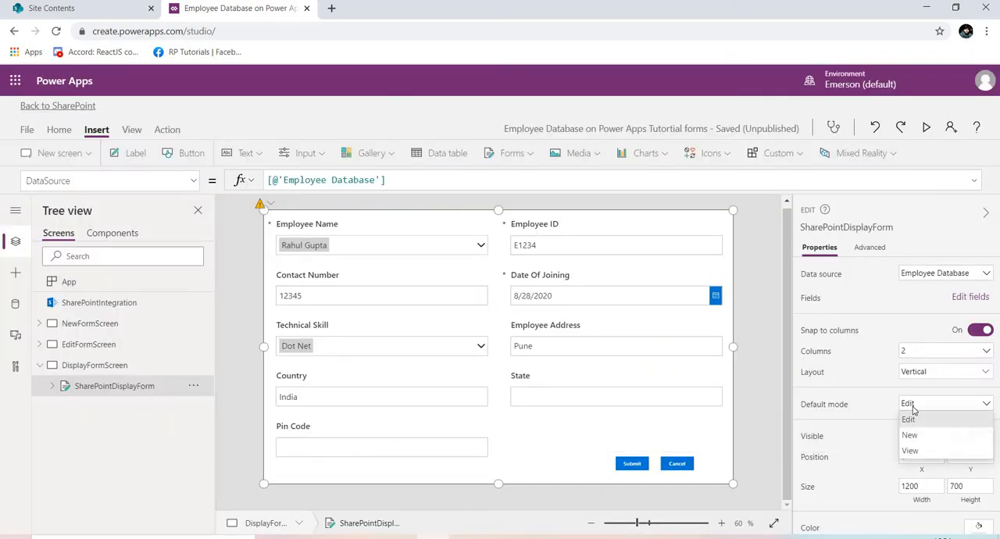
left_click(911, 451)
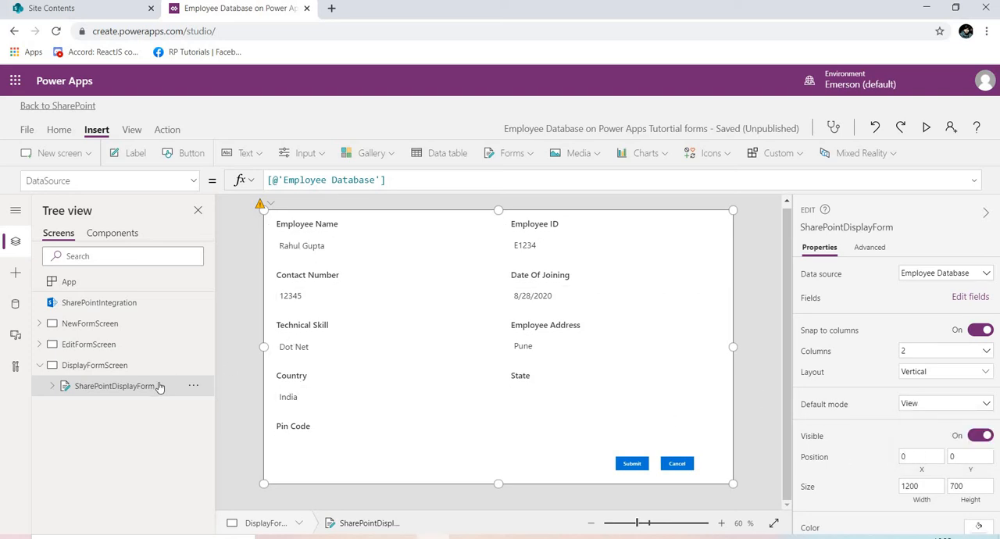
left_click(39, 366)
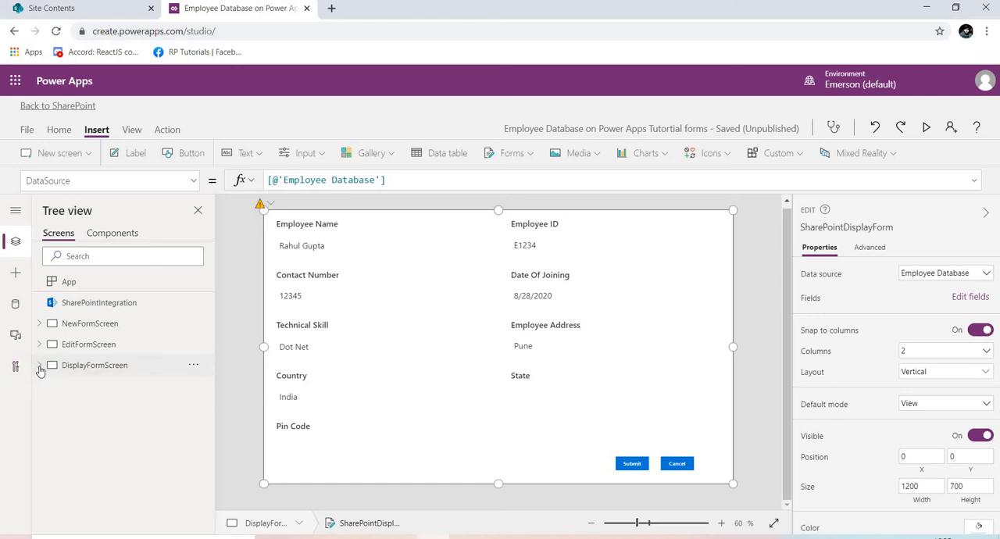
left_click(114, 353)
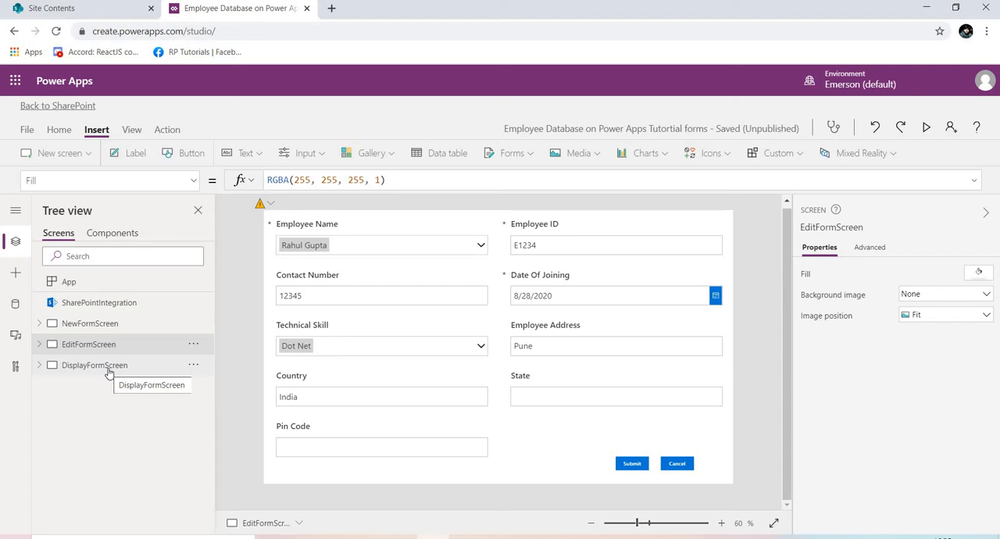
Examine the OnNew, OnEdit and OnView formulas of SharePointIntegration.
left_click(121, 306)
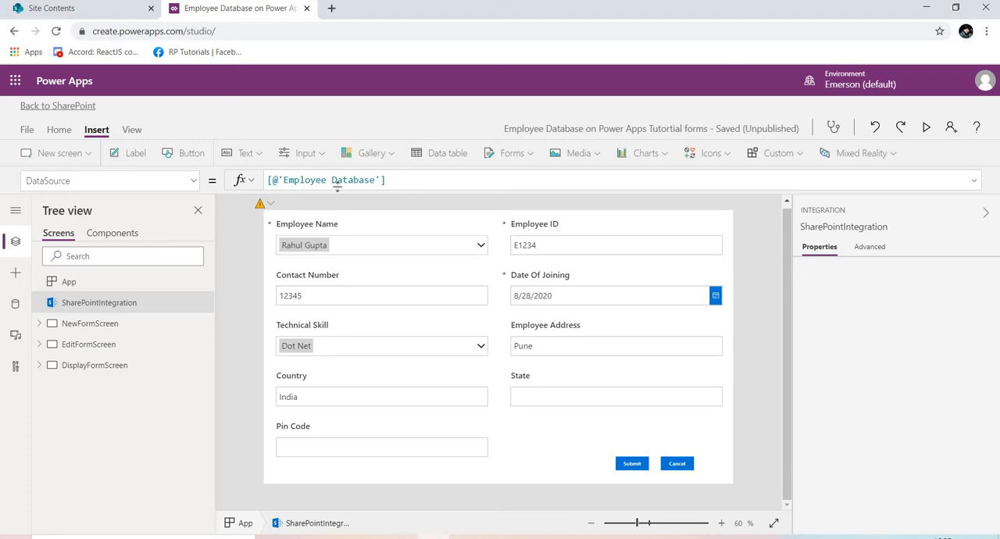
left_click(195, 185)
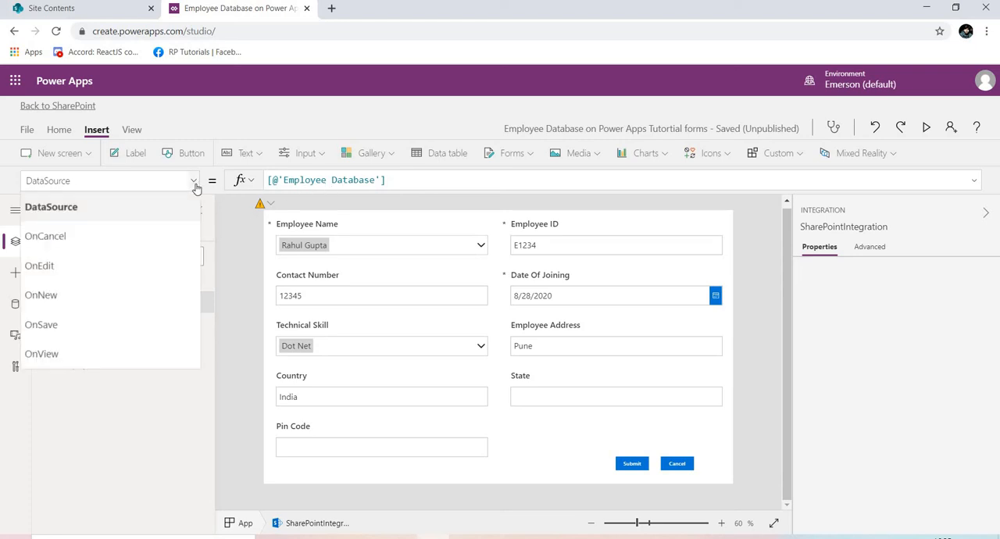
left_click(129, 293)
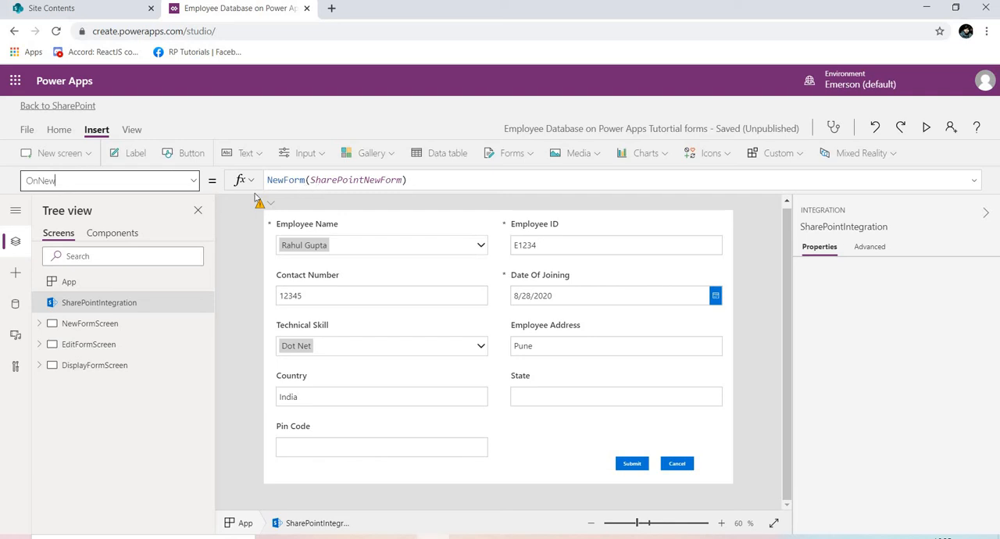
left_click(195, 188)
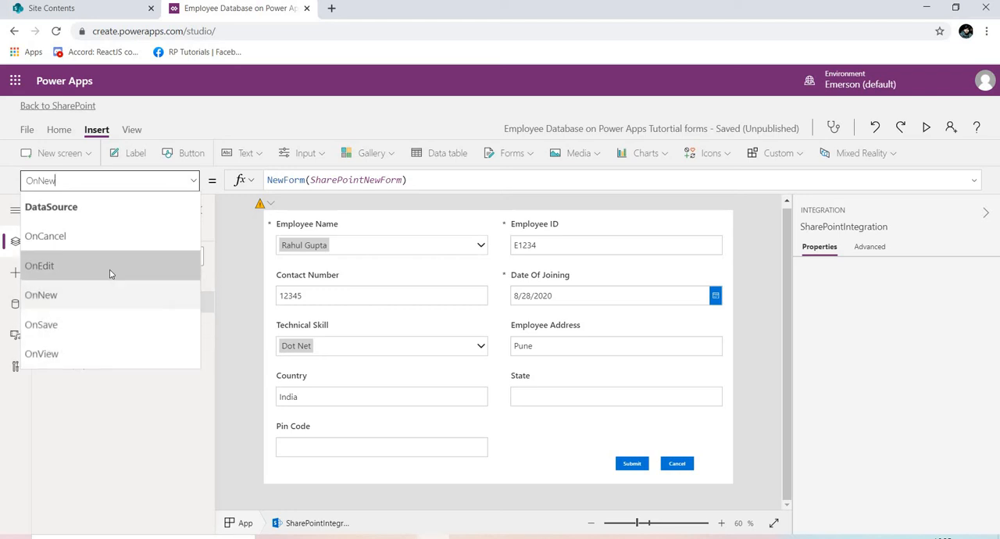
left_click(111, 268)
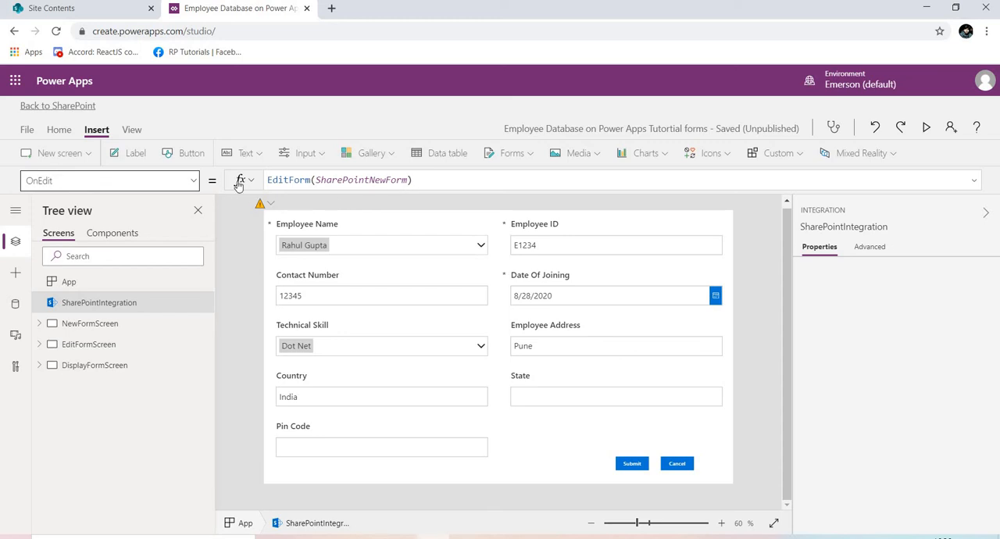
left_click(193, 184)
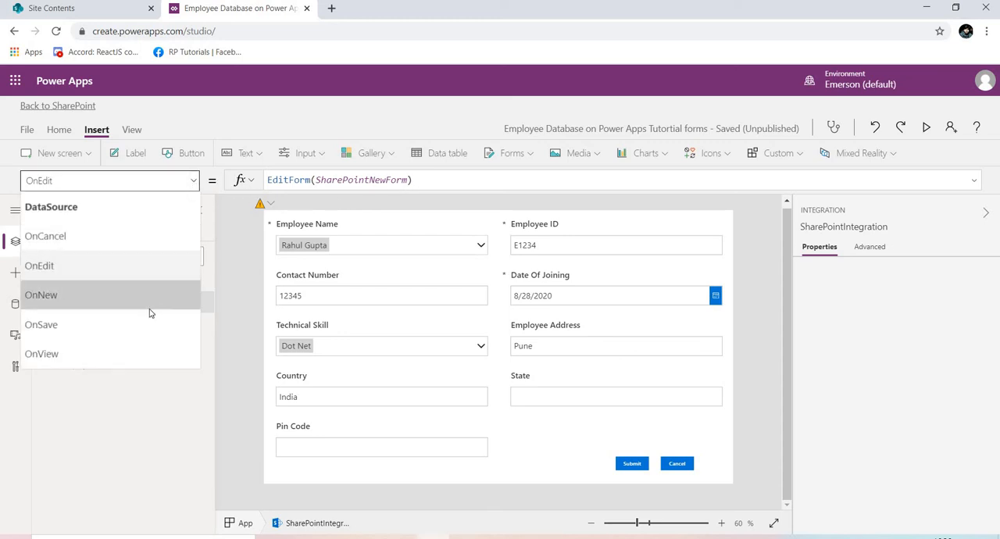
left_click(127, 348)
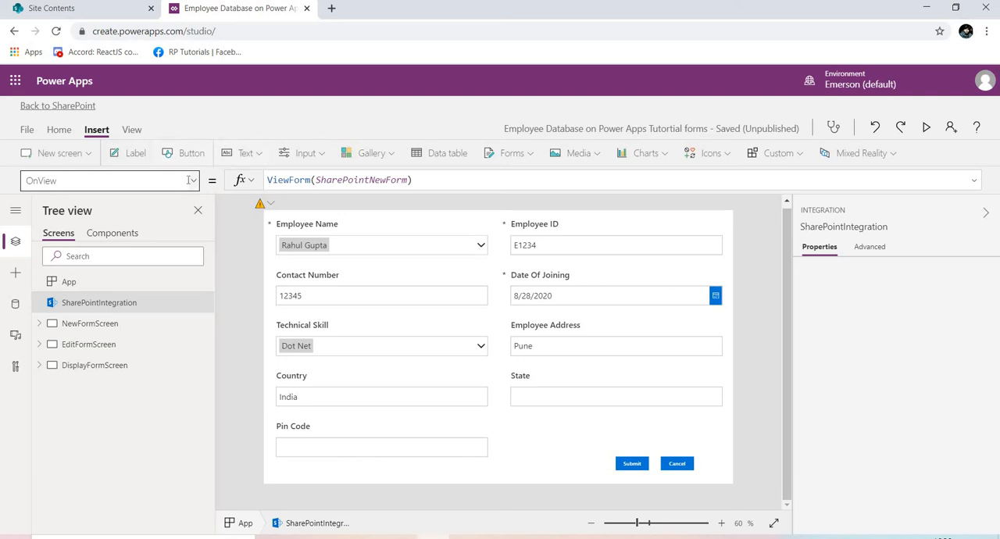
Open the OnEdit formula of SharePointIntegration and expand EditFormScreen to check its form name.
left_click(194, 181)
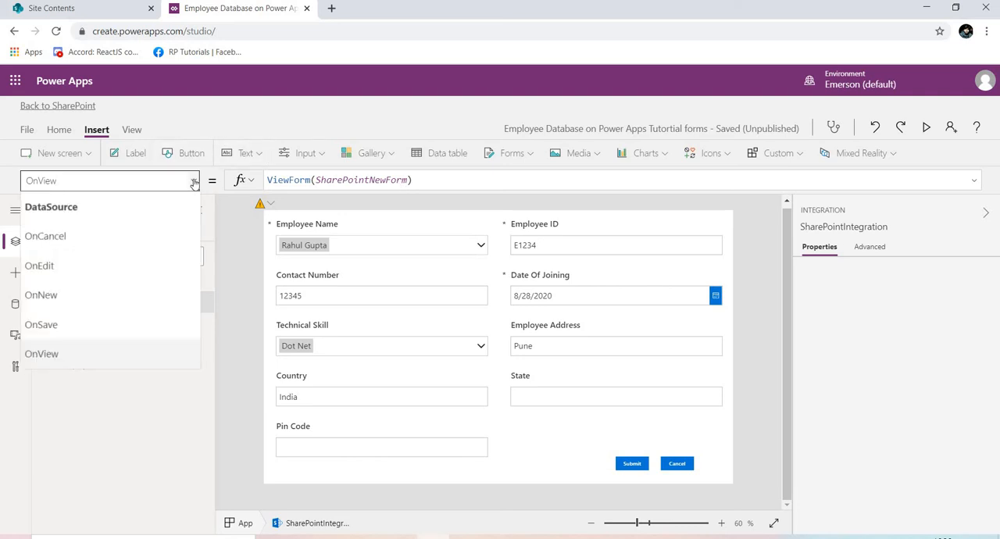
left_click(111, 272)
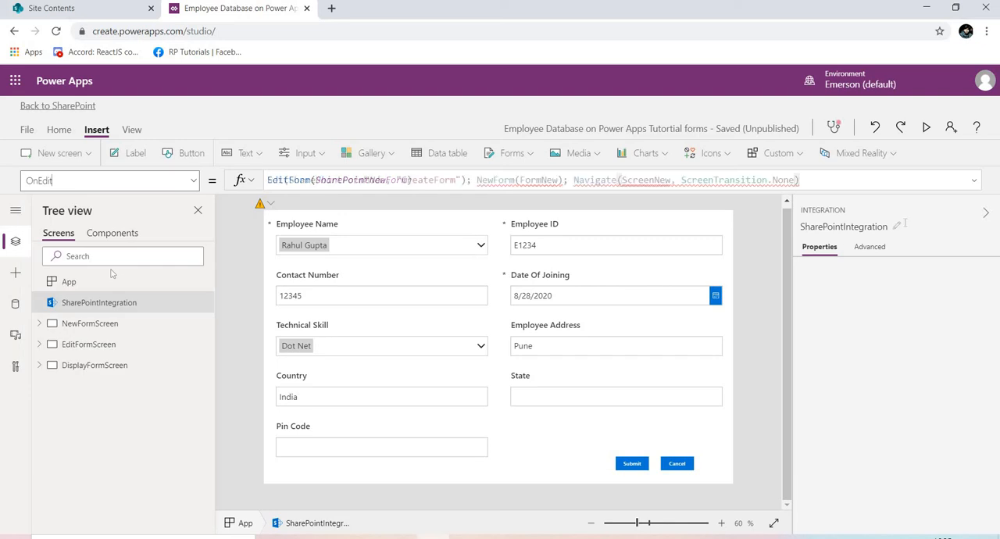
left_click(470, 180)
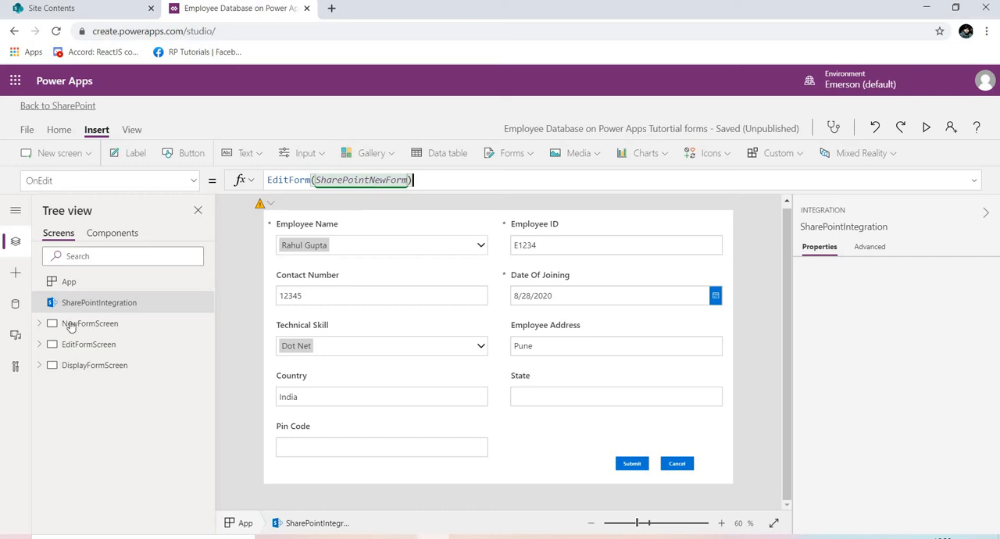
left_click(40, 345)
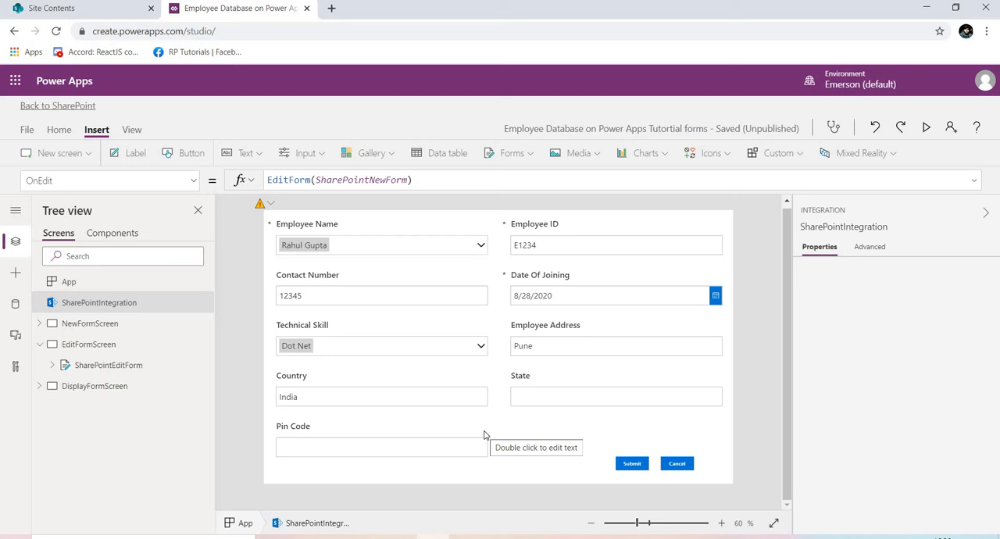
Switch to the CheatSheet document in Word and copy the two lines of OnEdit code, from Set through Navigate.
key("alt+Tab")
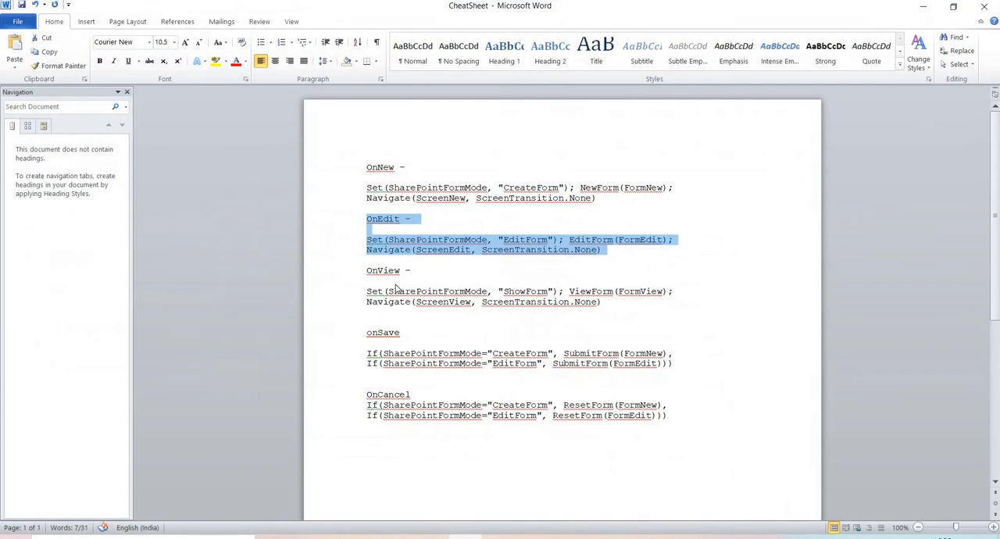
left_click(461, 208)
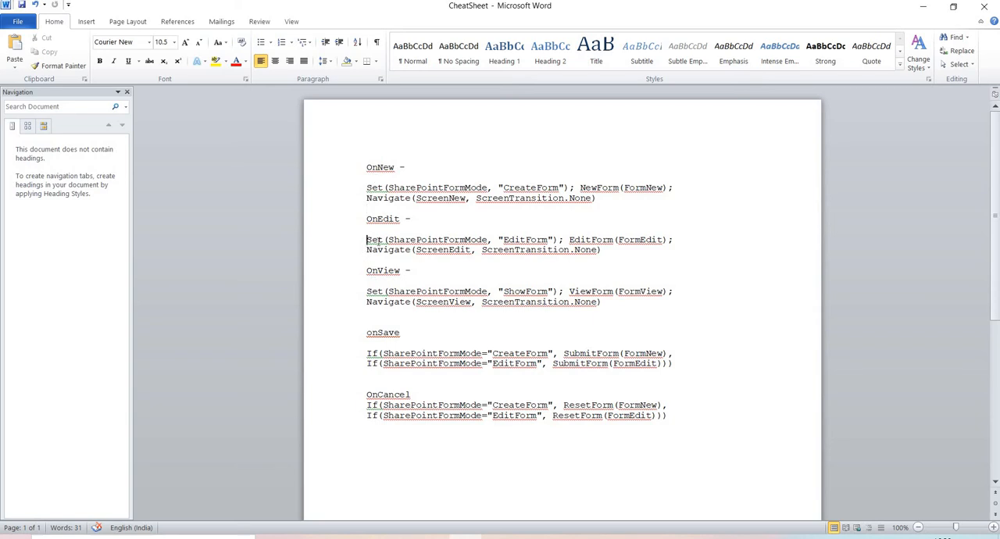
left_click_drag(365, 240, 605, 250)
key("ctrl+c")
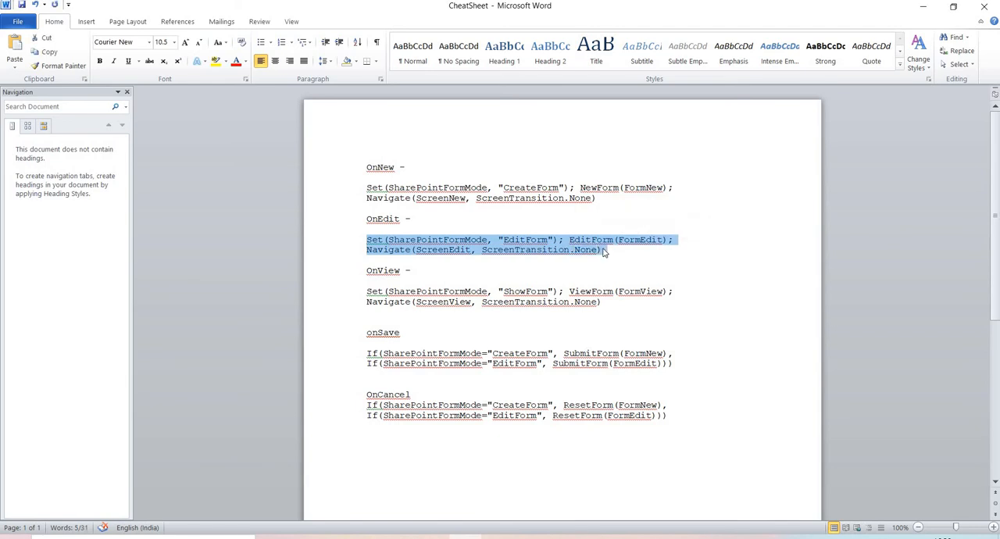
Switch back to Power Apps and replace SharePointIntegration's whole OnEdit formula with the copied Set, EditForm and Navigate code.
key("alt+Tab")
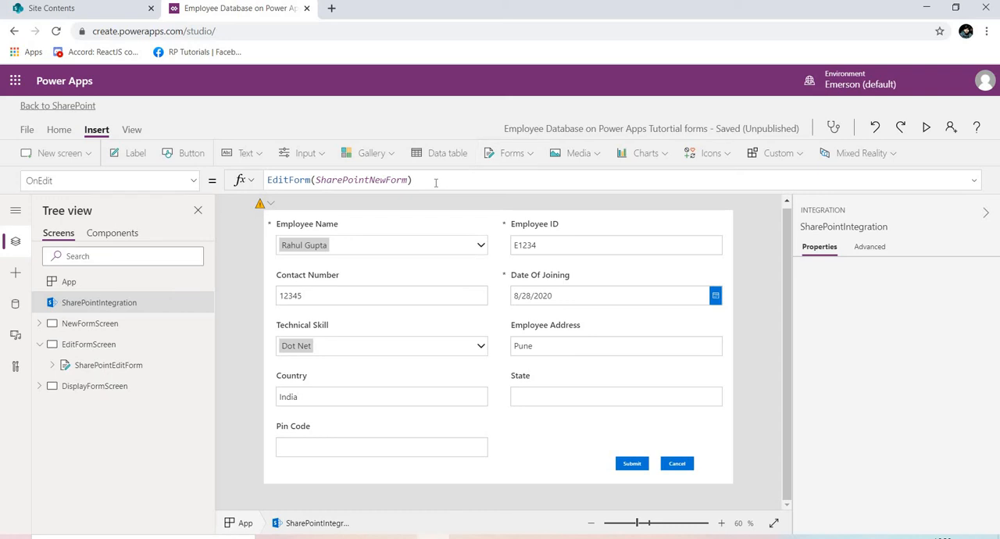
left_click_drag(412, 181, 267, 183)
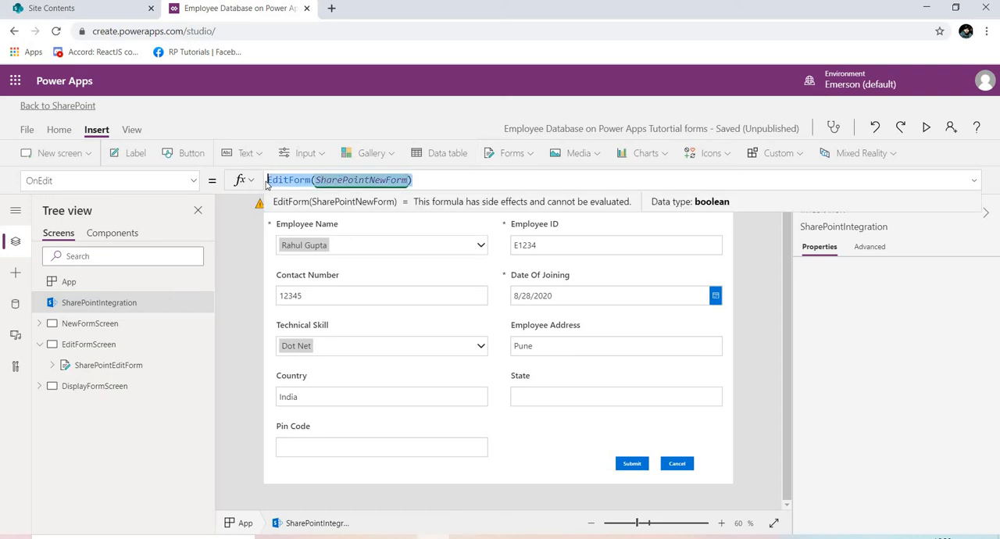
key("ctrl+v")
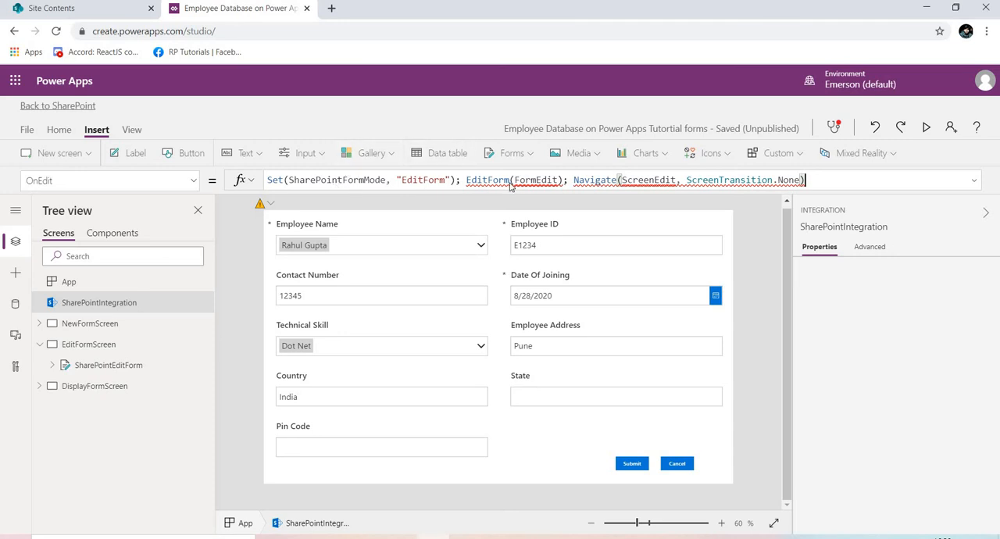
Replace the FormEdit argument of the EditForm call in the OnEdit formula with SharePointEditForm.
double_click(423, 181)
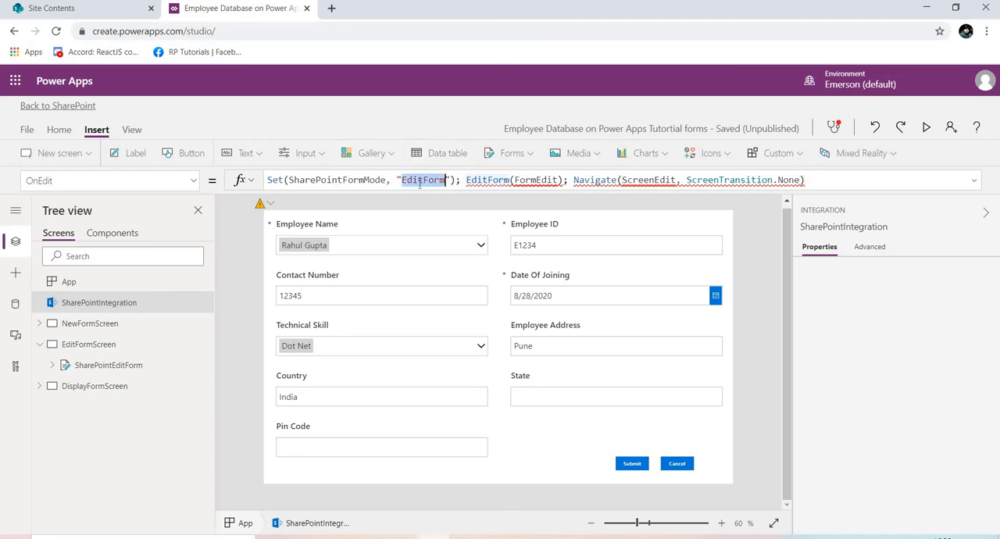
left_click(513, 180)
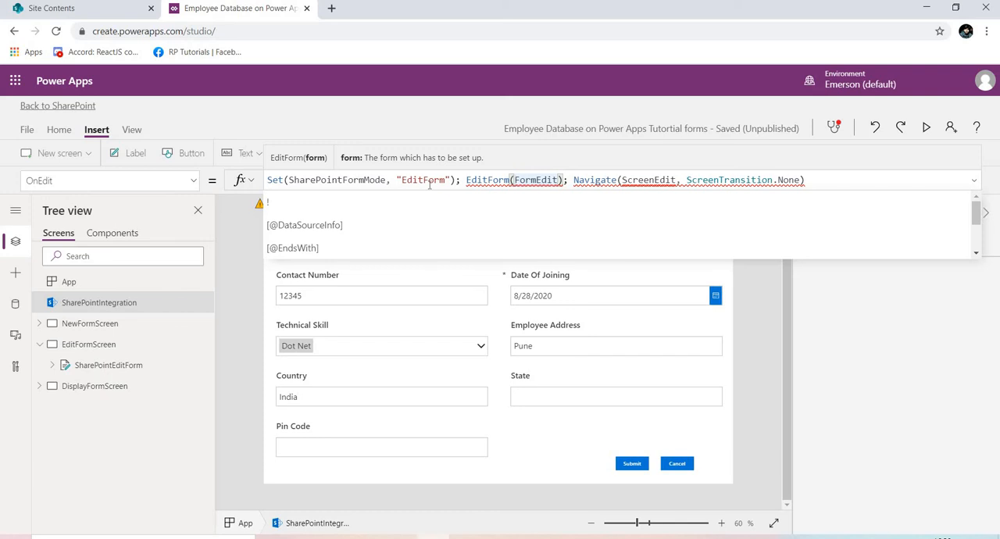
double_click(538, 180)
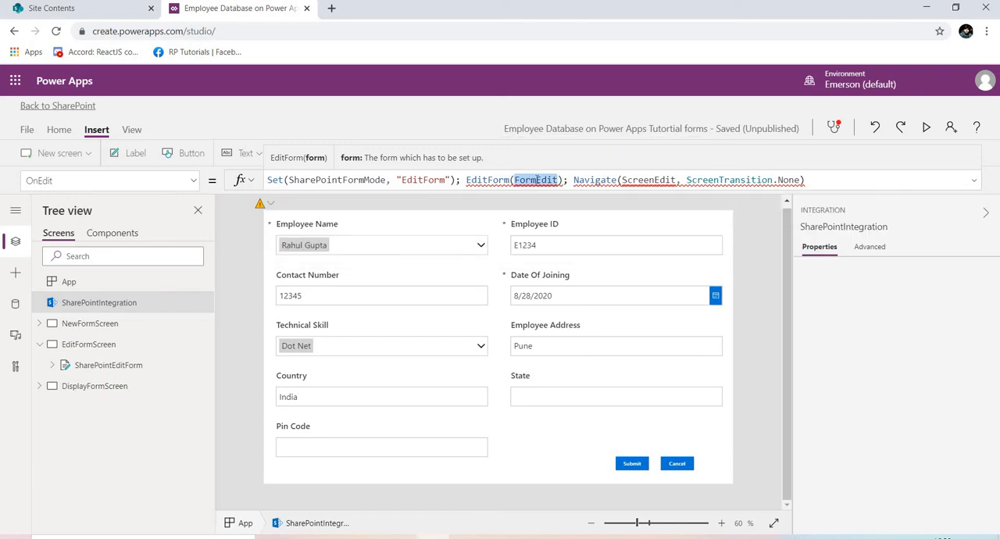
key("BackSpace")
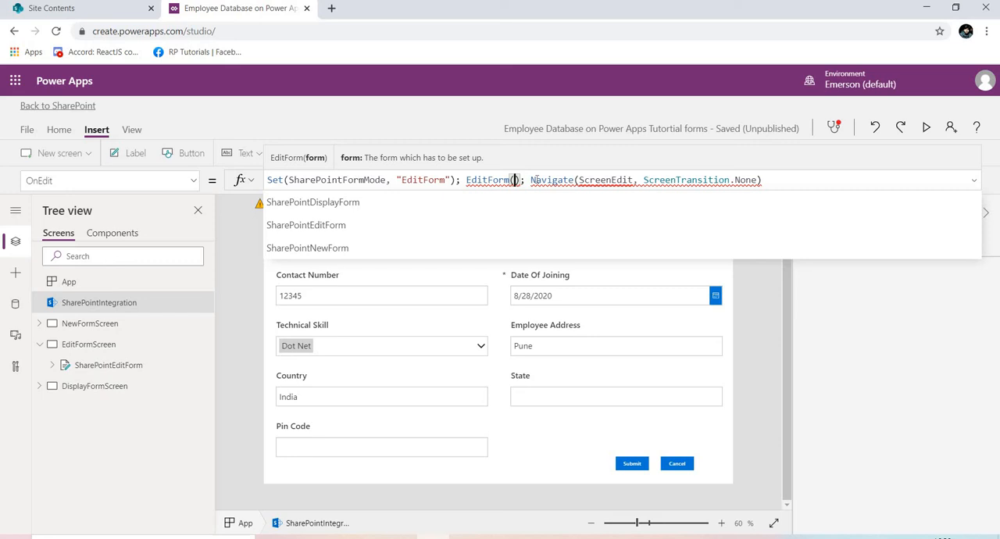
left_click(337, 227)
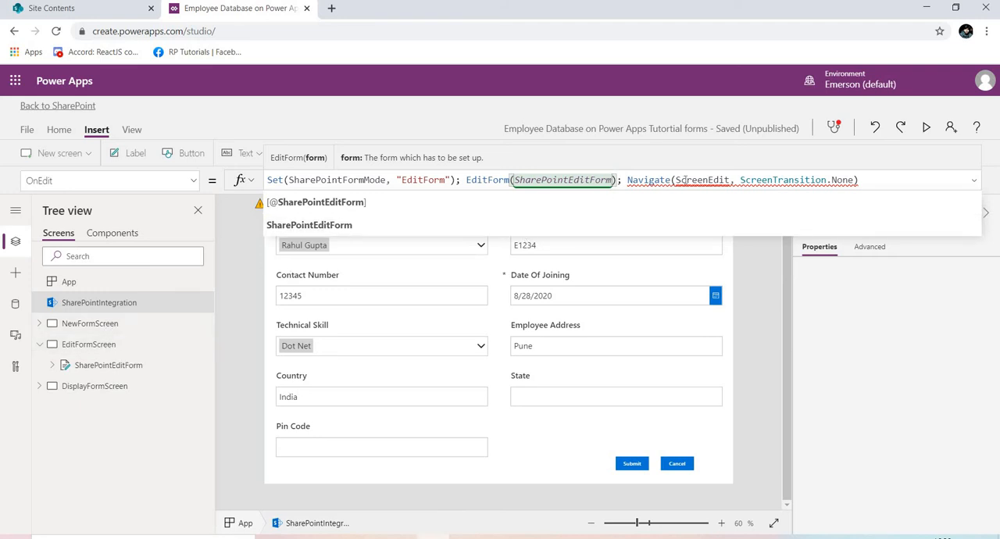
Replace the ScreenEdit target of the Navigate call in the OnEdit formula with EditFormScreen.
mouse_move(680, 180)
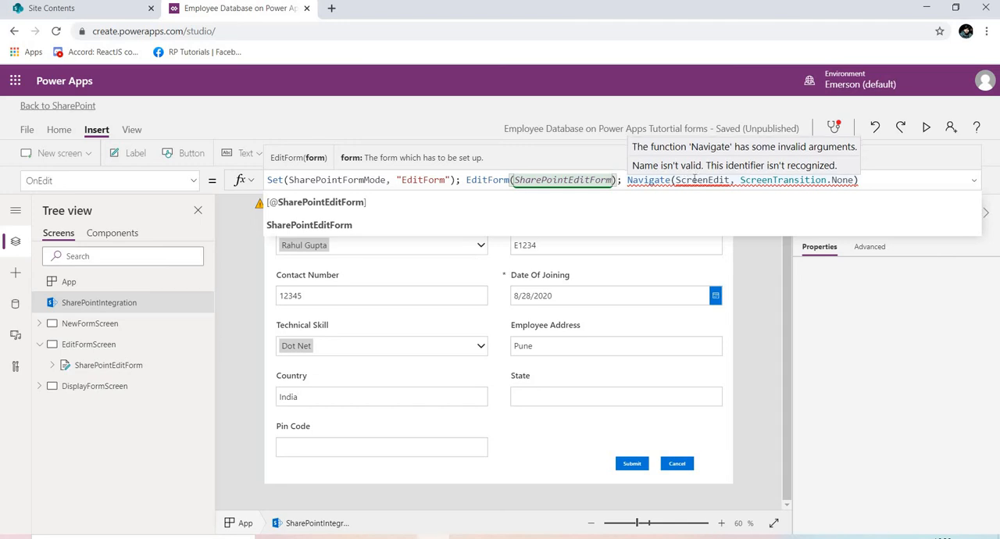
double_click(694, 180)
key("BackSpace")
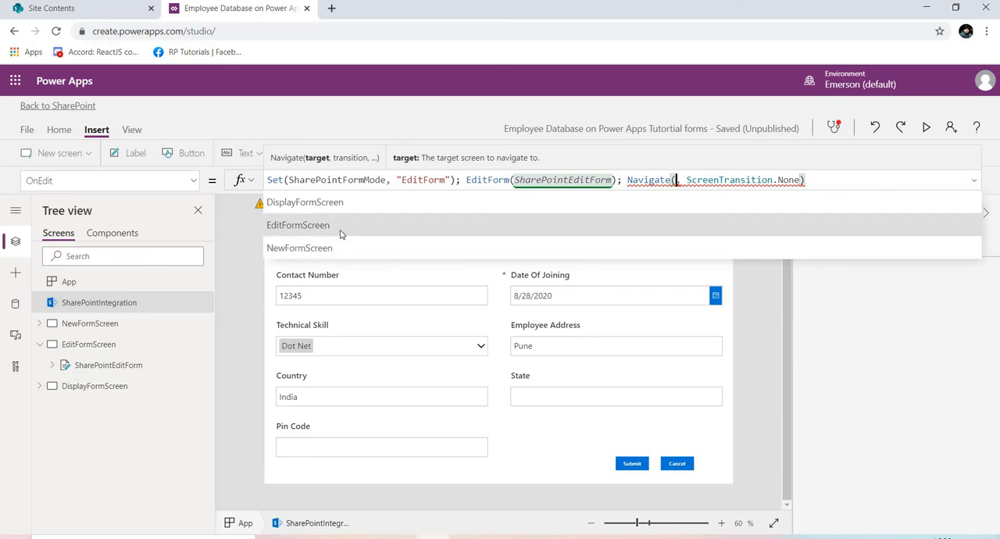
left_click(340, 227)
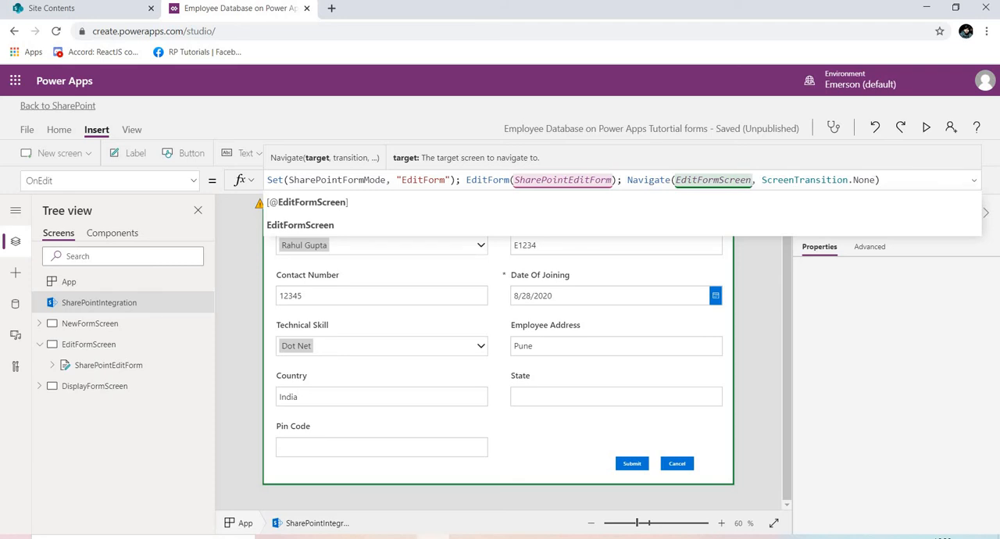
double_click(865, 181)
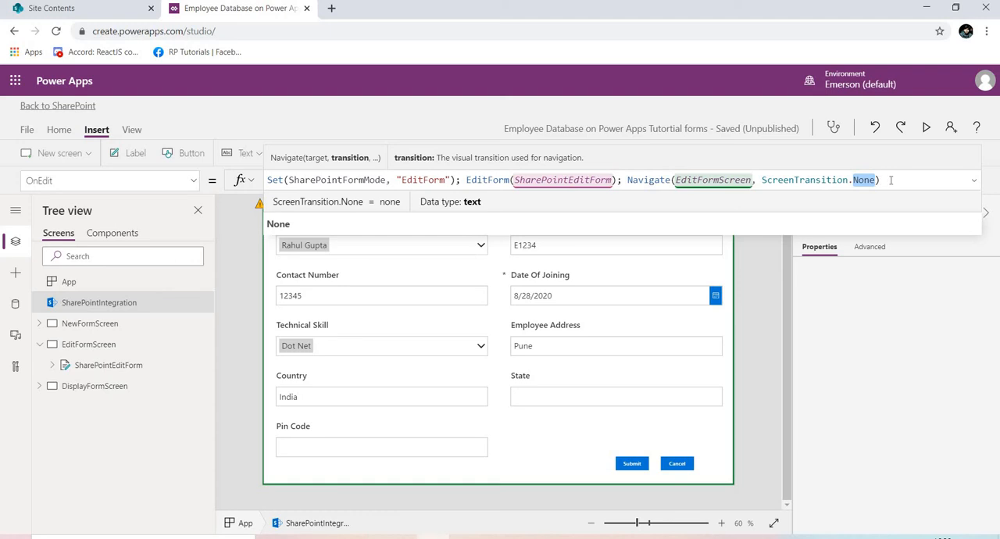
left_click(891, 181)
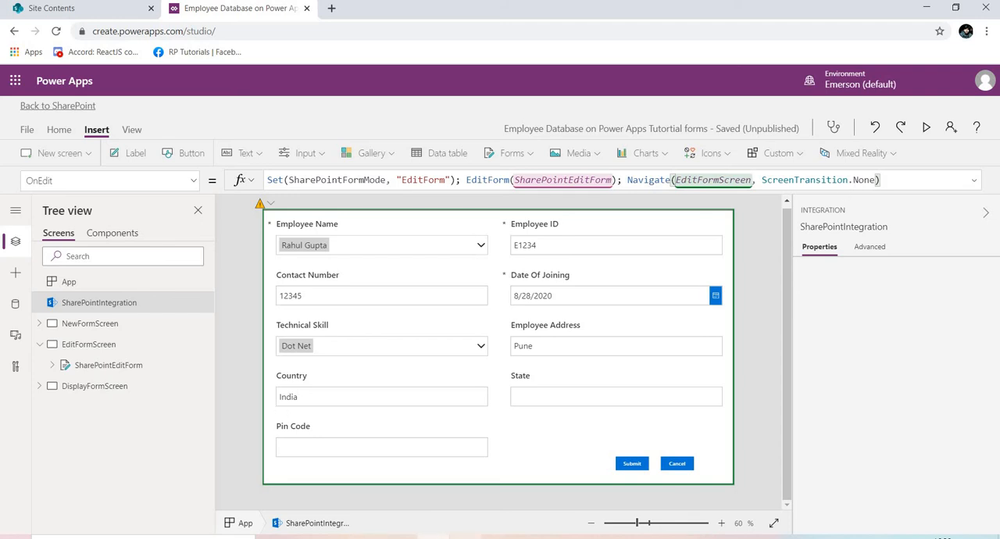
Switch to the CheatSheet document in Word, copy the two lines of OnView code, and return to Power Apps.
key("alt+Tab")
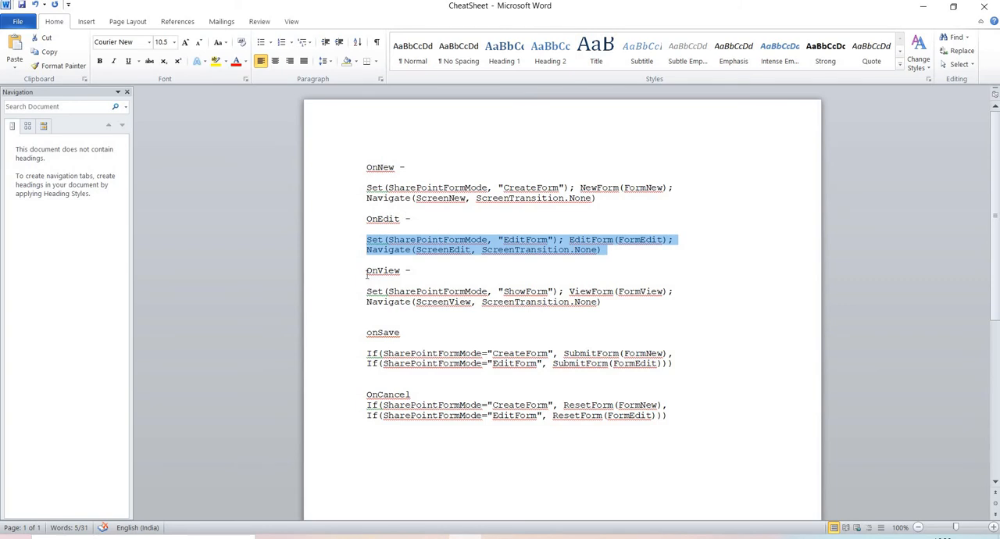
left_click_drag(364, 290, 611, 308)
key("ctrl+c")
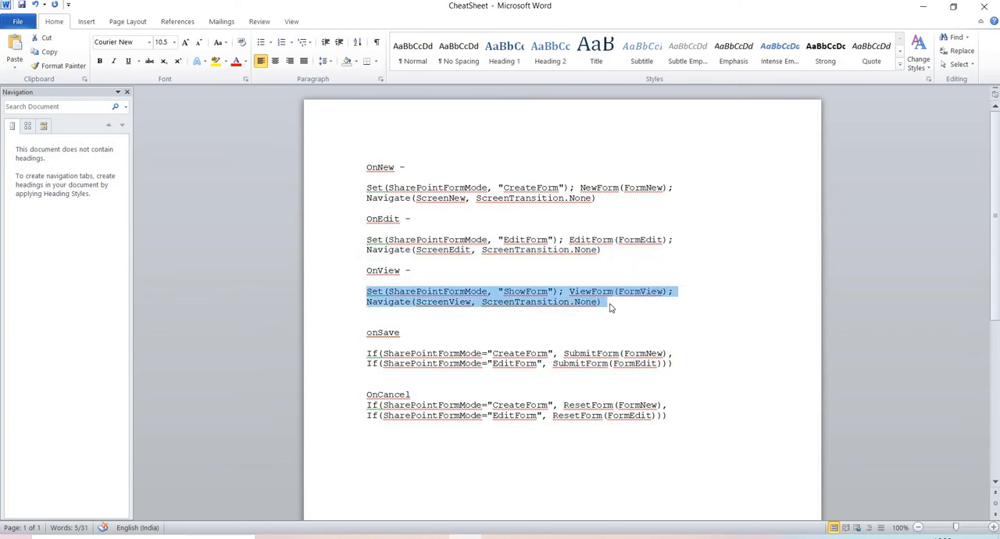
key("alt+Tab")
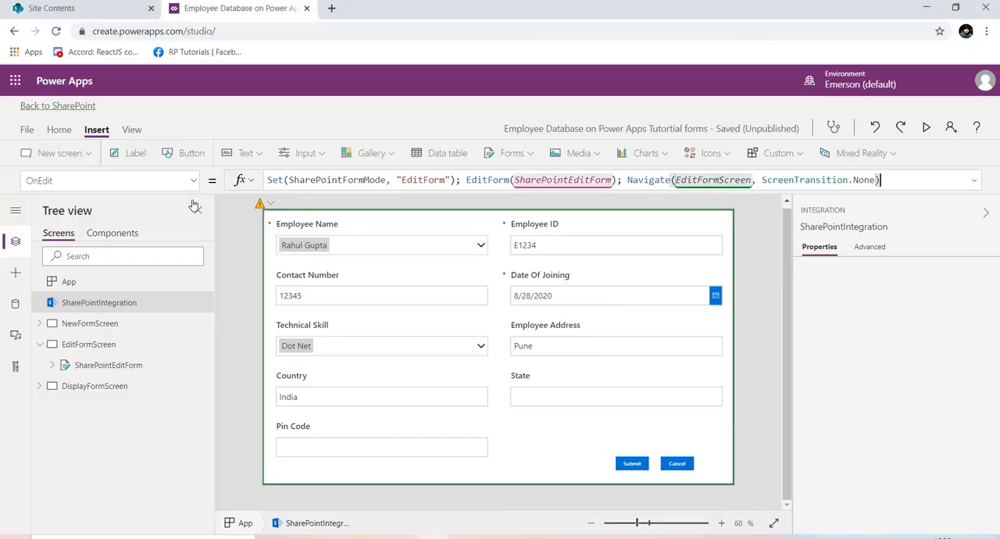
Open SharePointIntegration's OnView formula and replace all of it with the copied Set, ViewForm and Navigate code.
left_click(194, 182)
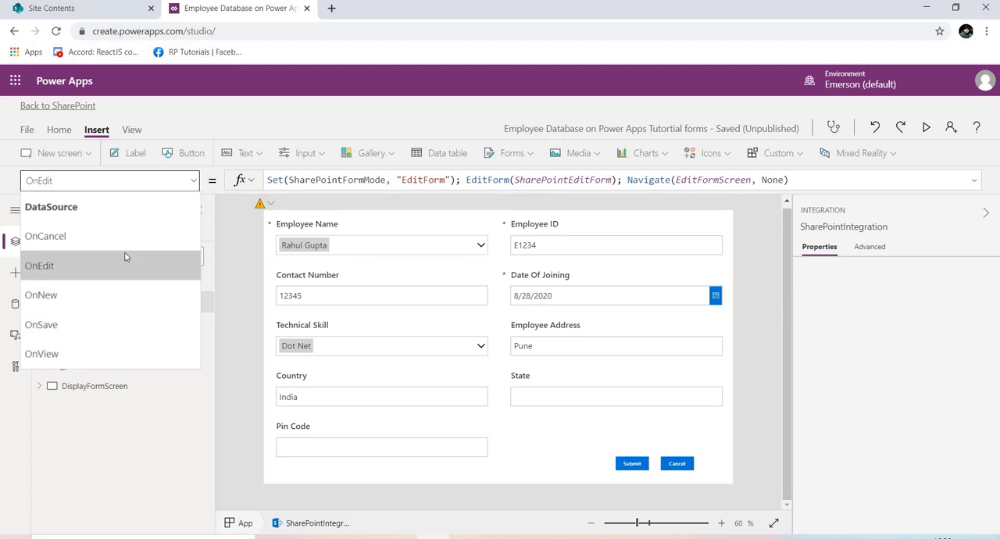
left_click(104, 352)
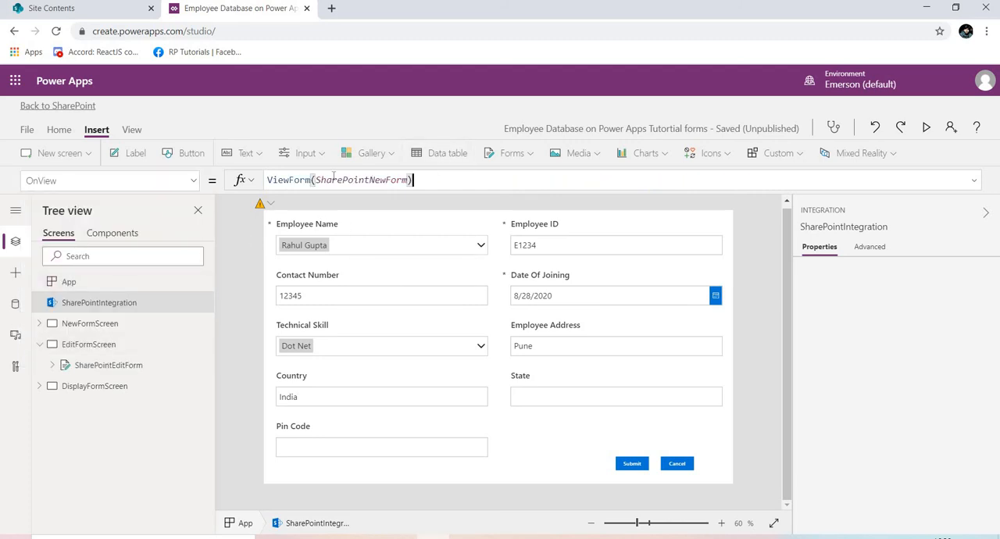
left_click_drag(412, 179, 244, 180)
key("ctrl+v")
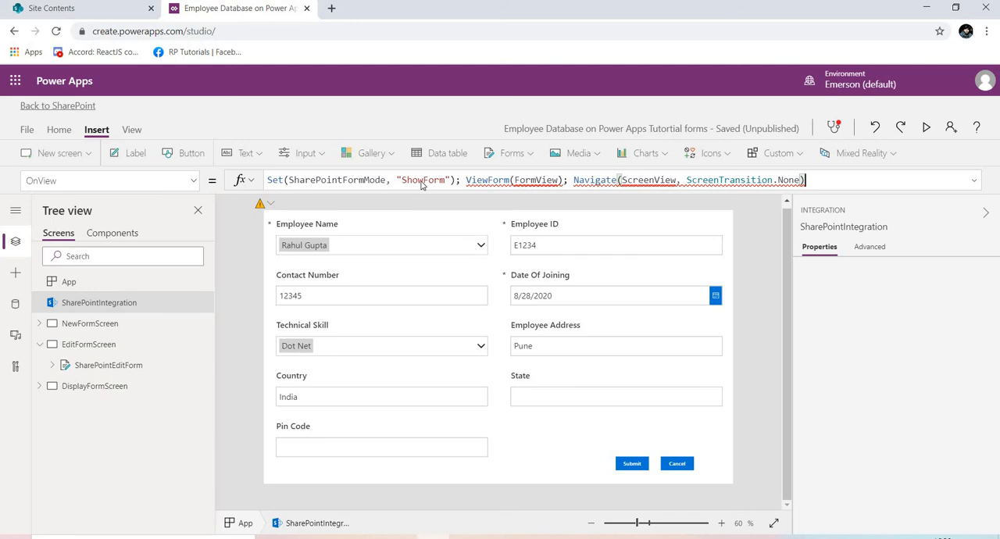
double_click(421, 181)
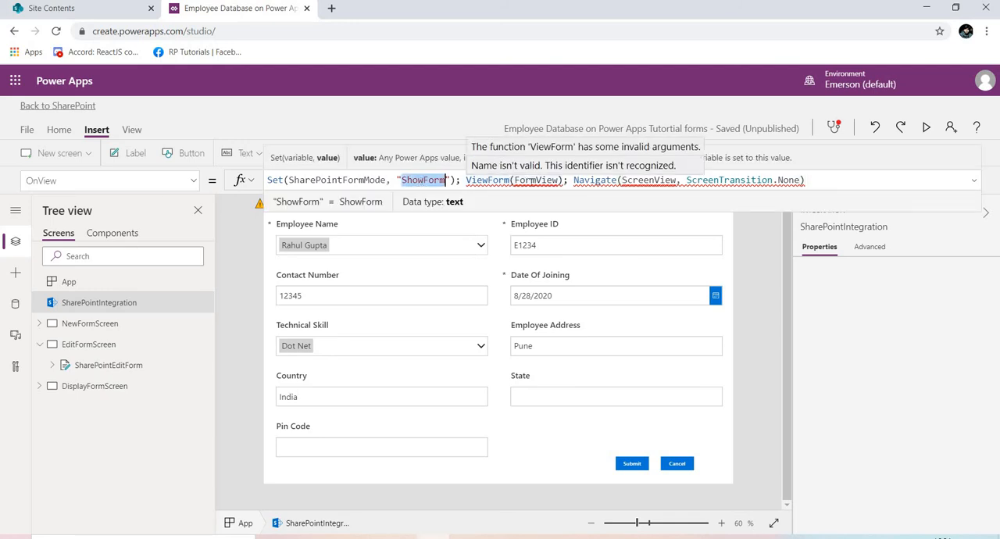
Replace the FormView argument of the ViewForm call with SharePointDisplayForm, expanding DisplayFormScreen to check its form name.
double_click(531, 182)
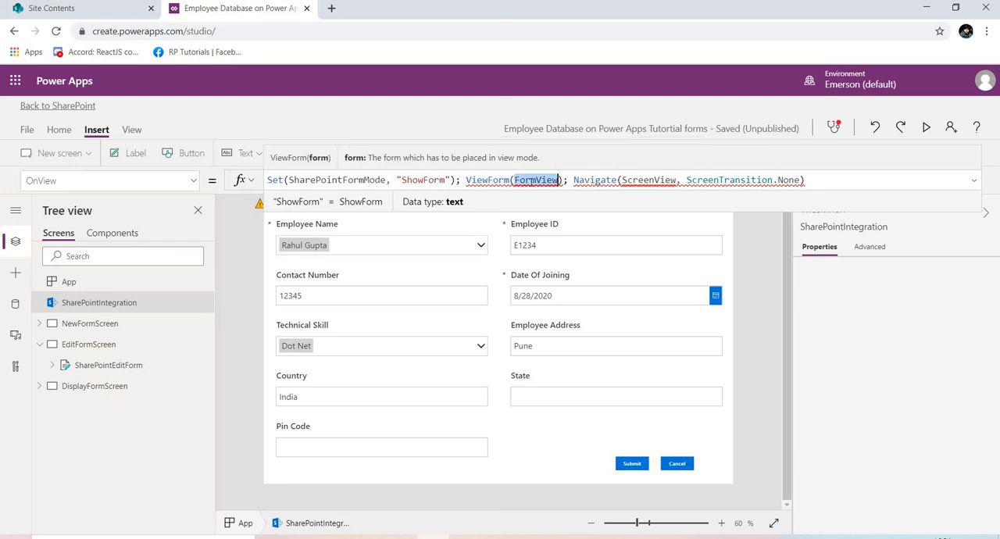
key("BackSpace")
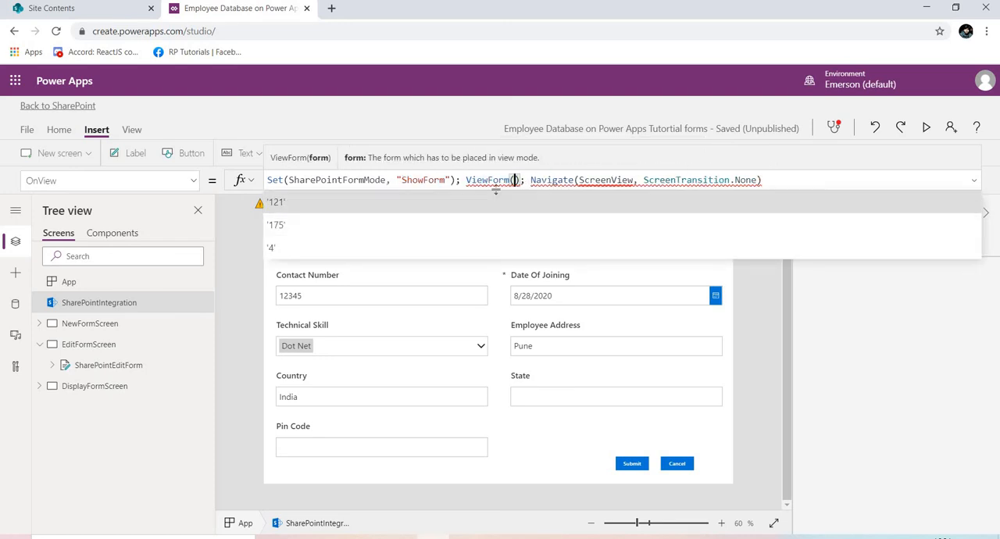
type("form")
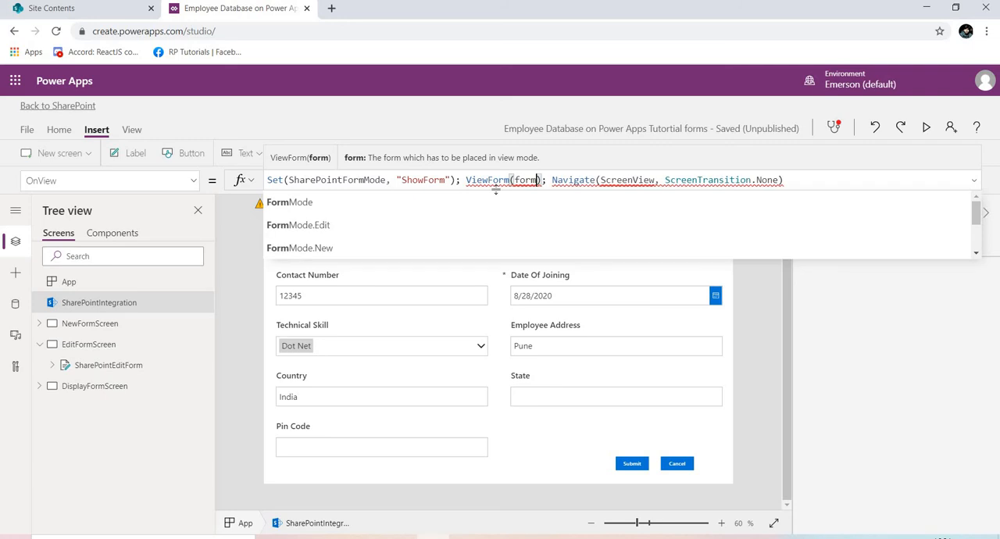
left_click(39, 386)
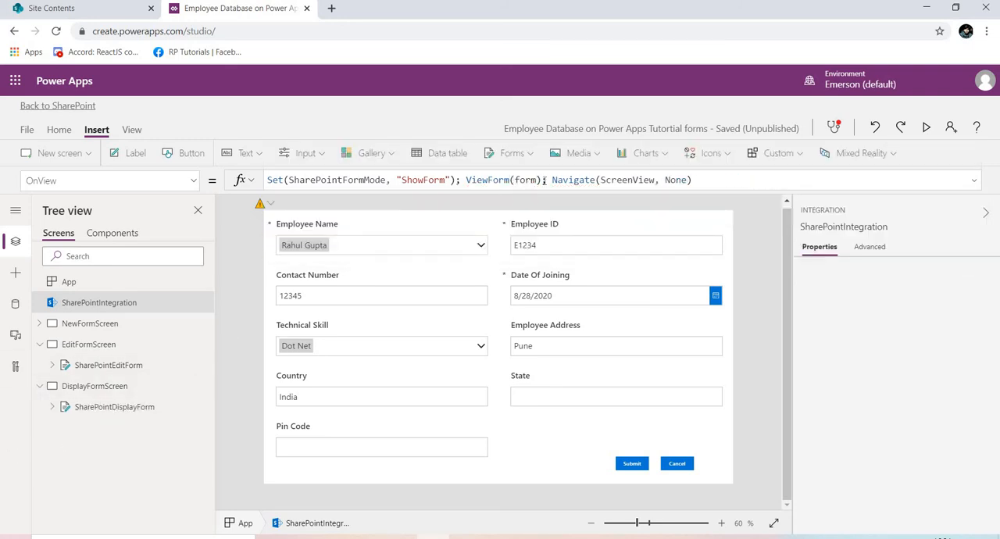
double_click(531, 180)
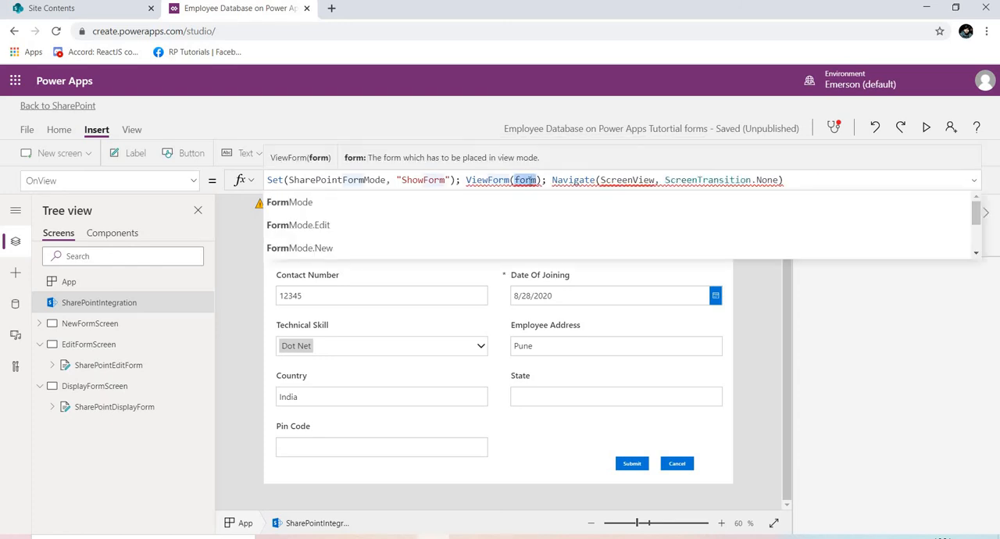
type("show")
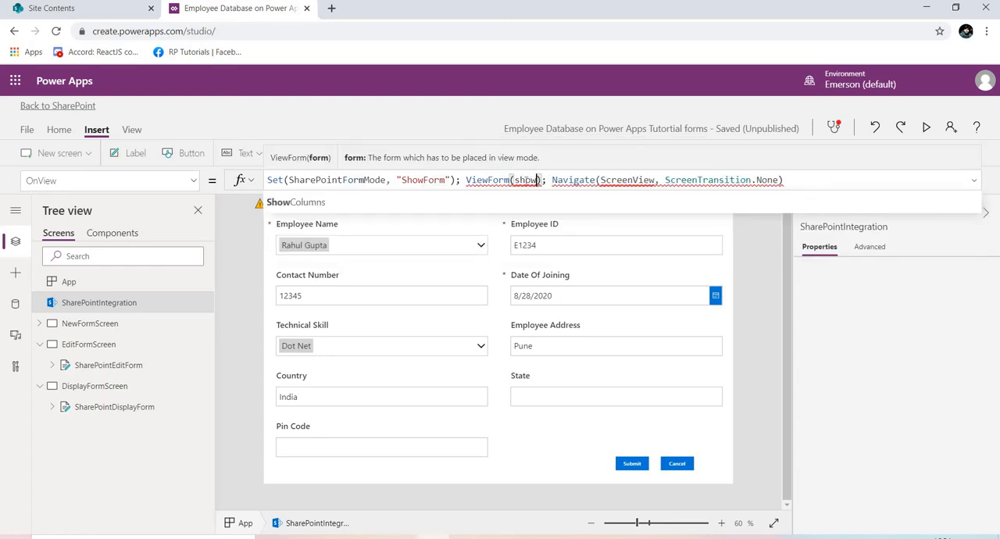
key("BackSpace")
key("BackSpace")
key("BackSpace")
key("BackSpace")
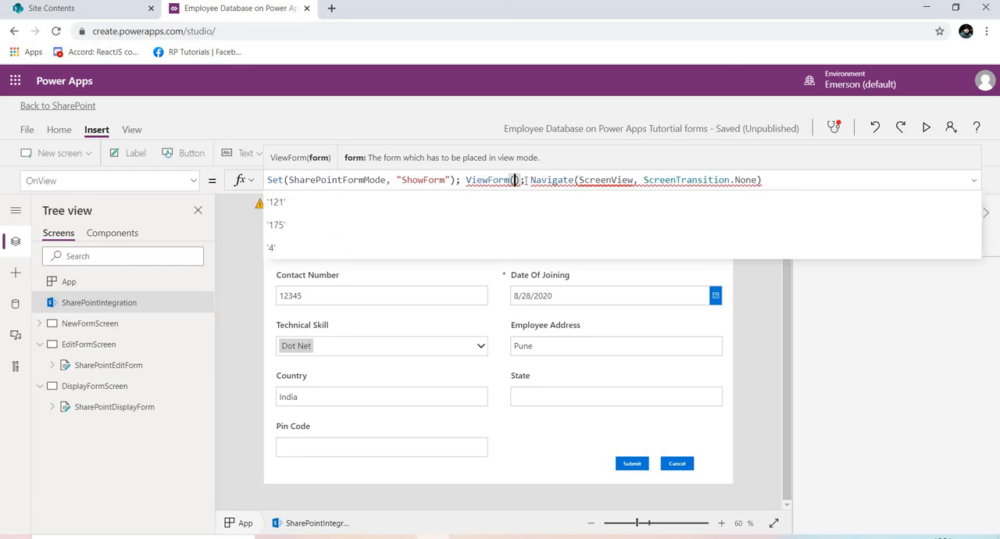
type("share")
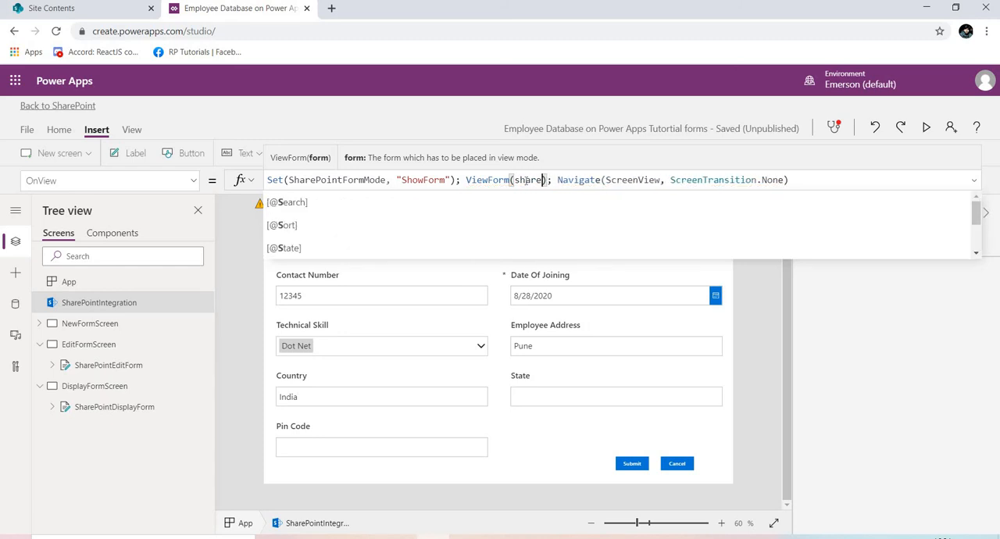
type("Point")
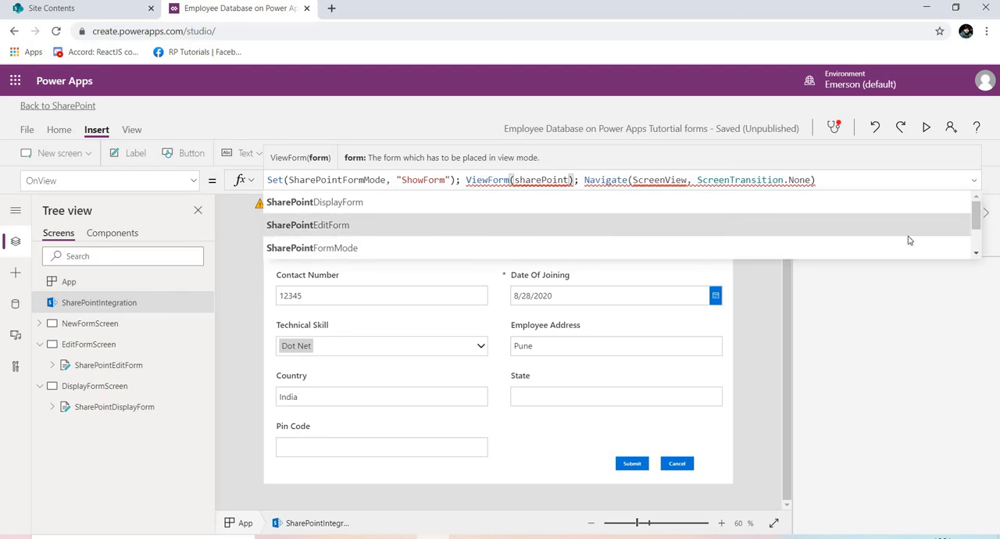
left_click(472, 205)
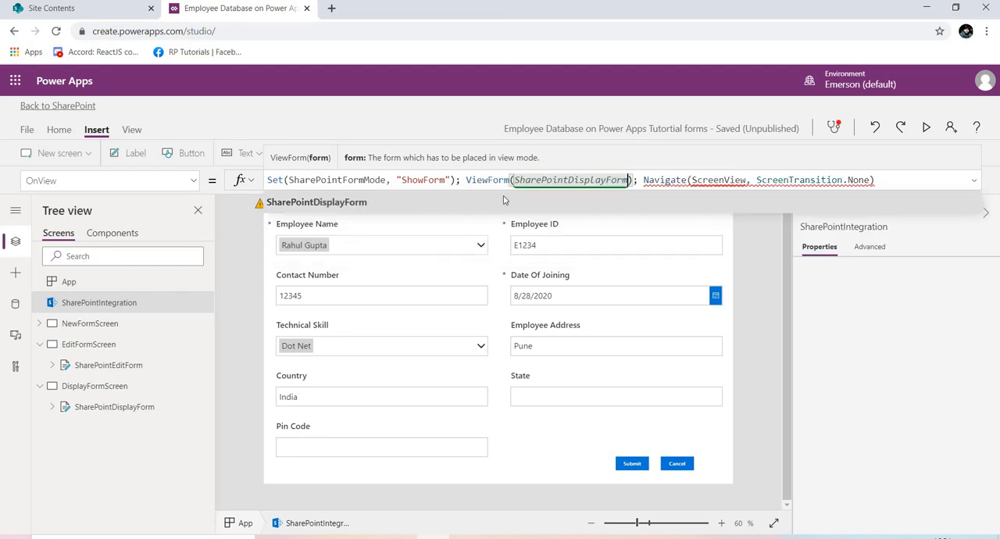
Replace the ScreenView target of the Navigate call in the OnView formula with DisplayFormScreen.
double_click(722, 180)
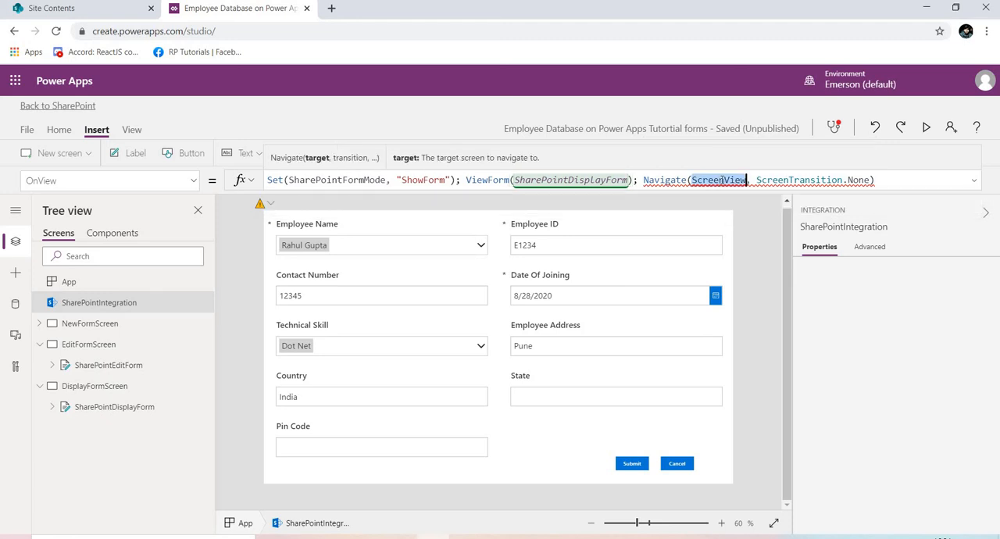
key("BackSpace")
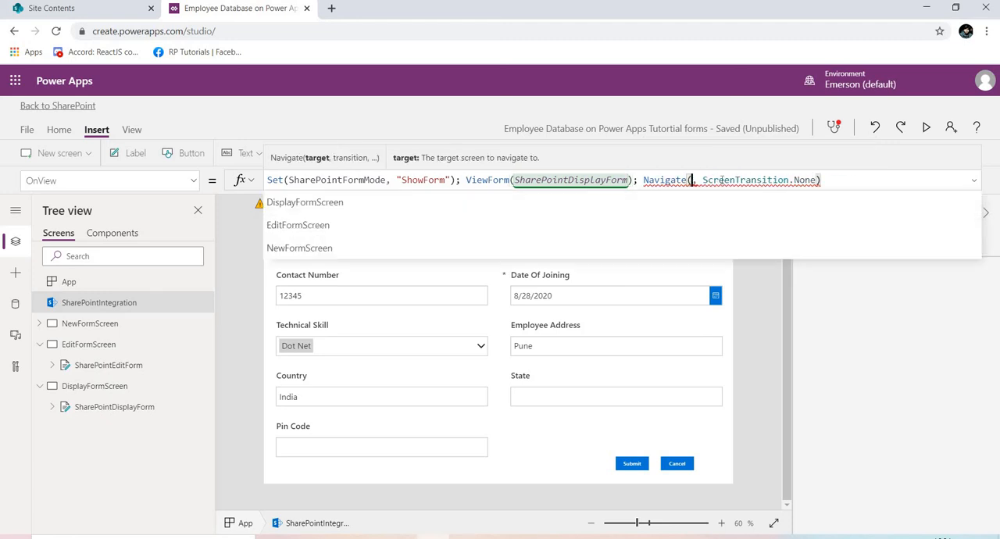
type("Disp")
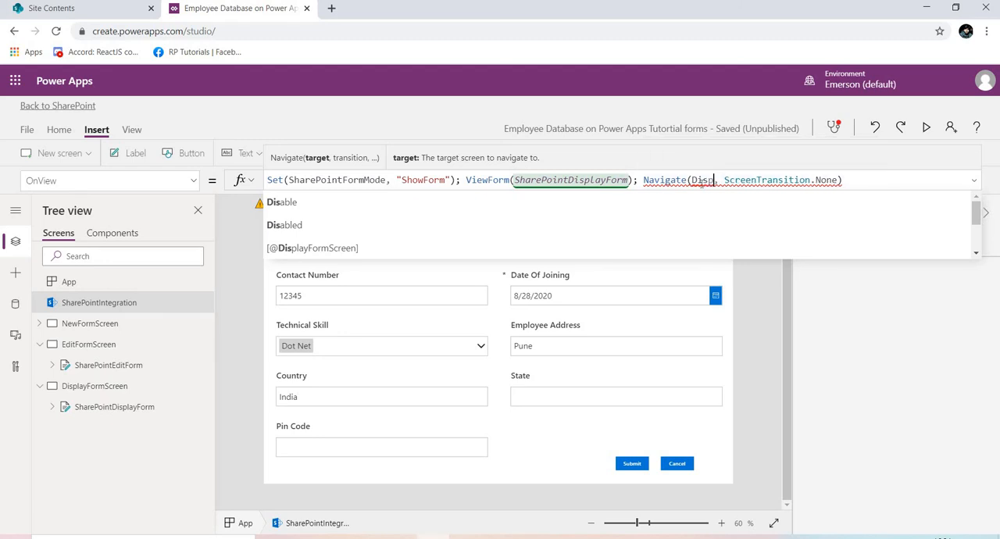
type("lay")
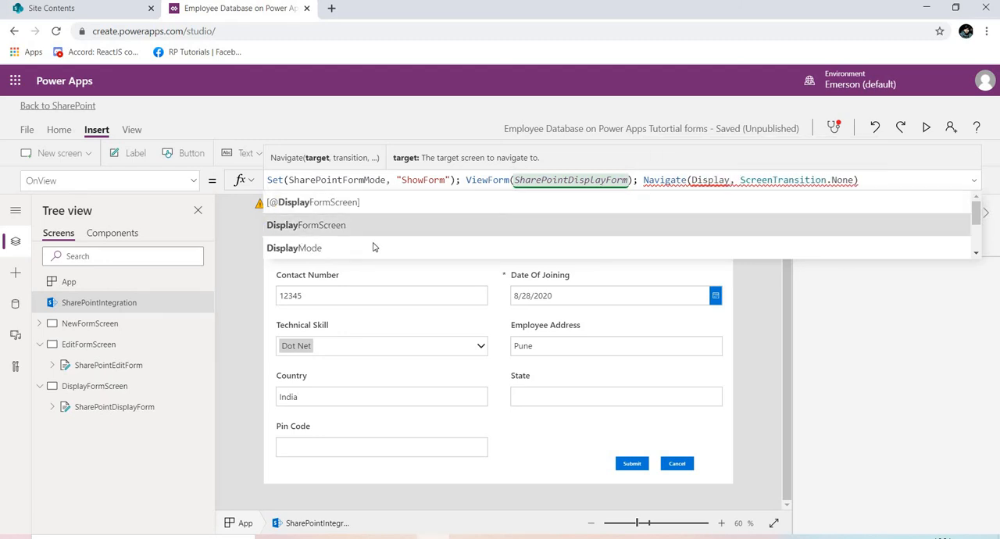
left_click(374, 234)
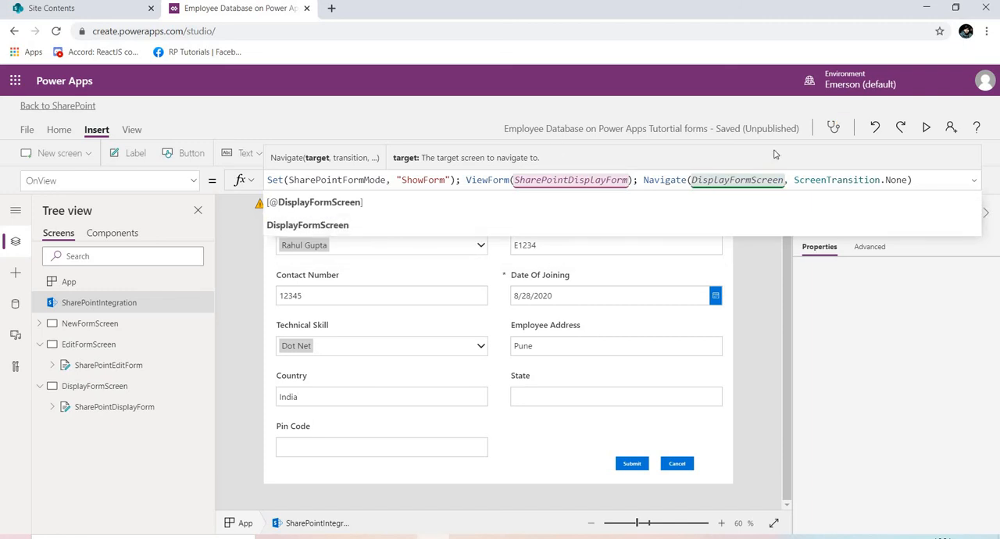
Open SharePointIntegration's OnNew formula, and copy the two lines of OnNew code from the CheatSheet document in Word.
left_click(192, 186)
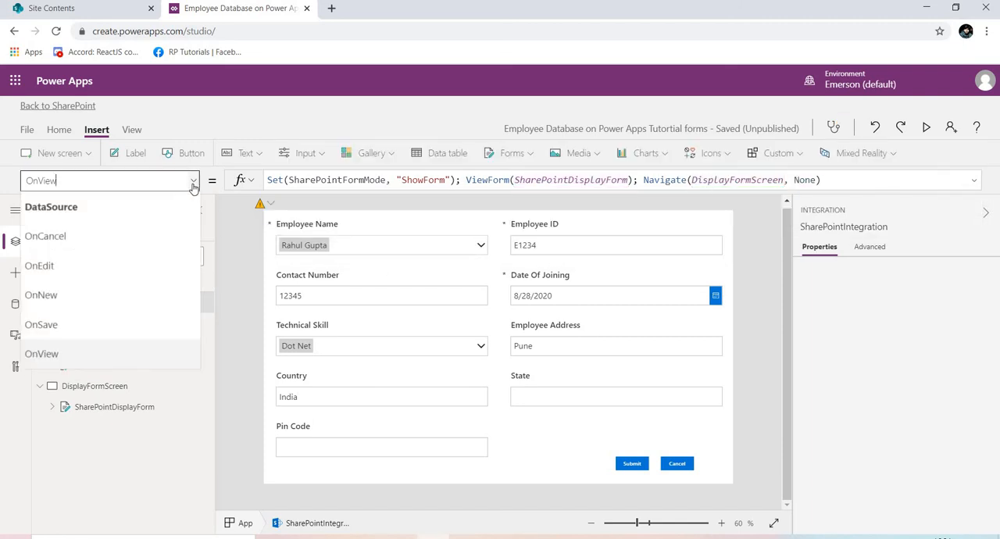
left_click(115, 294)
key("alt+Tab")
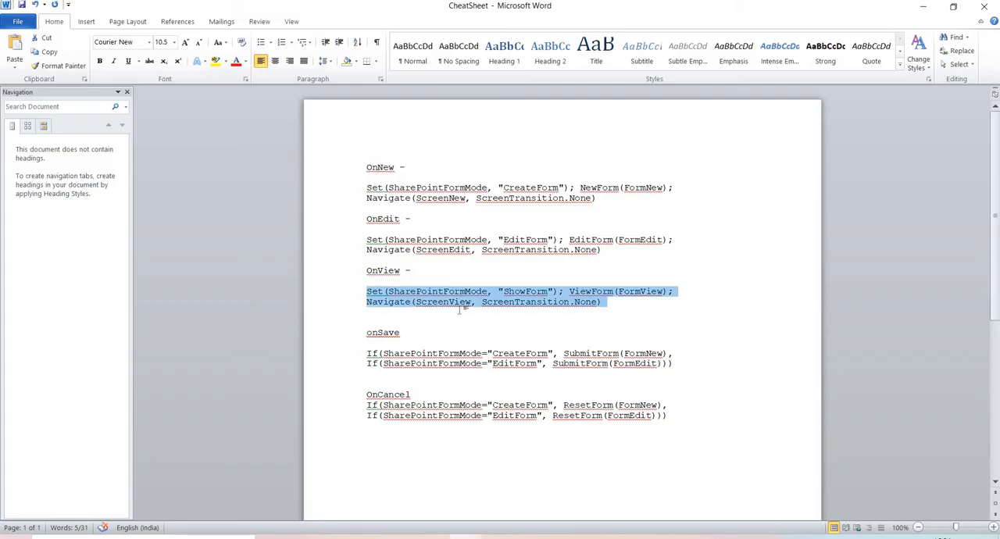
left_click_drag(605, 203, 369, 189)
key("ctrl+c")
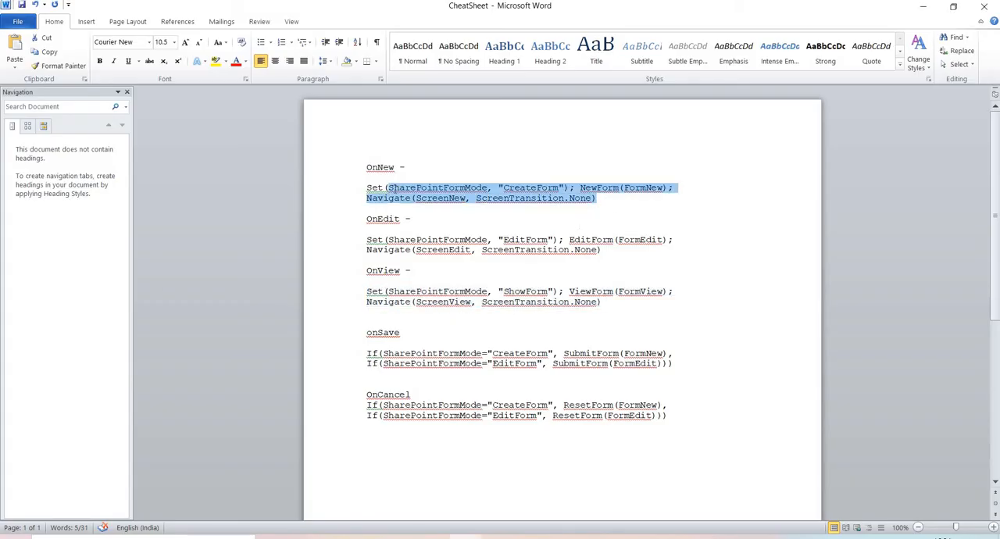
Switch back to Power Apps and replace the whole OnNew formula with the copied Set, NewForm and Navigate code.
key("alt+Tab")
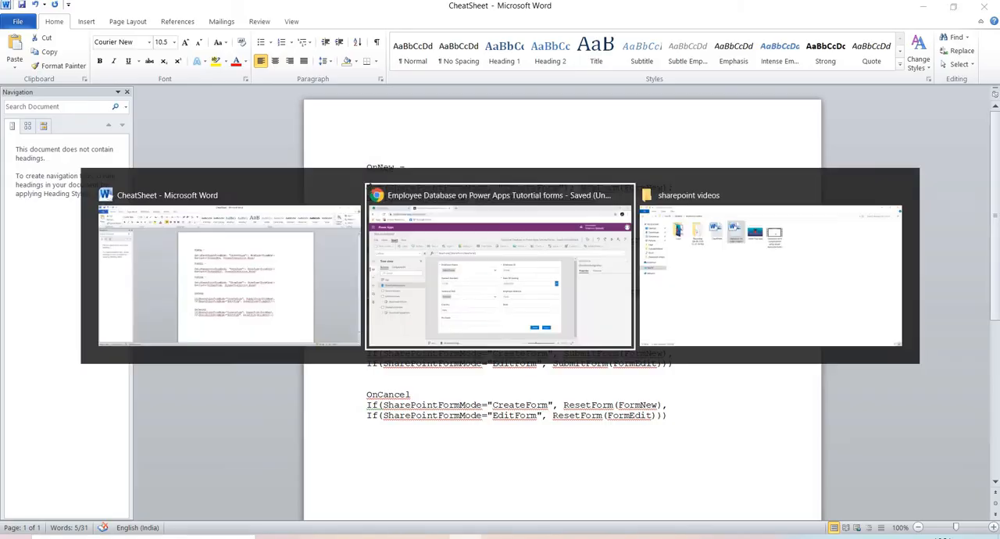
left_click_drag(418, 181, 268, 180)
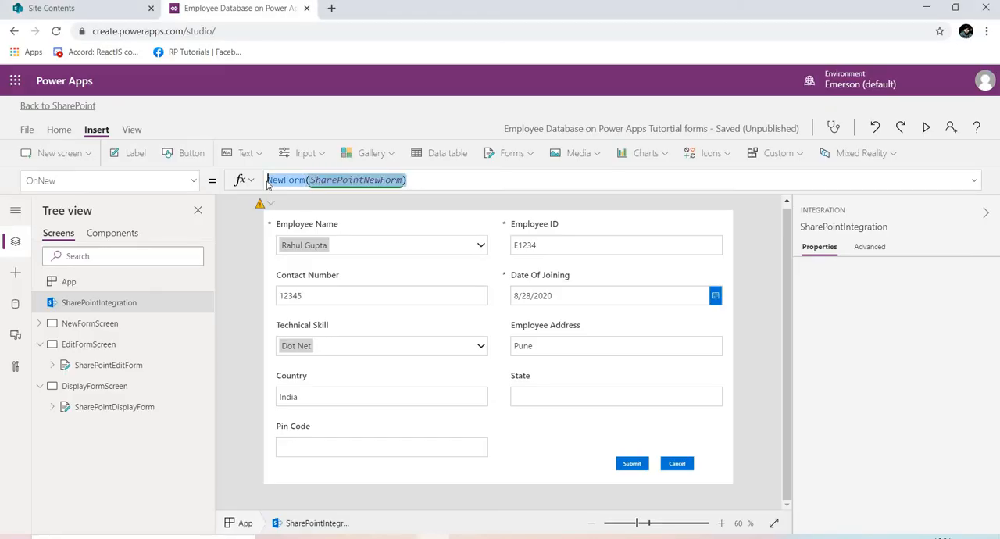
key("ctrl+v")
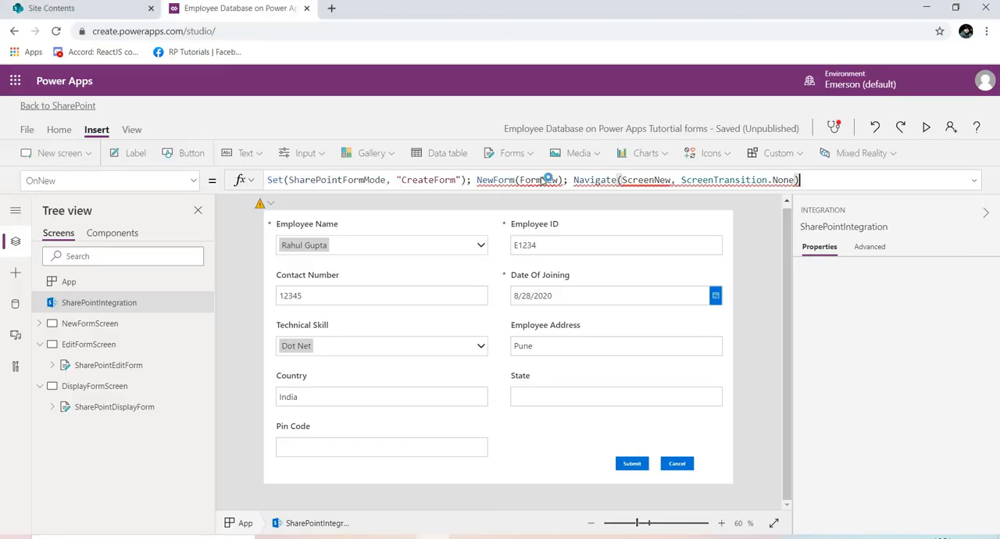
Replace the FormNew argument of the NewForm call with SharePointNewForm, expanding NewFormScreen to check its form name.
double_click(541, 180)
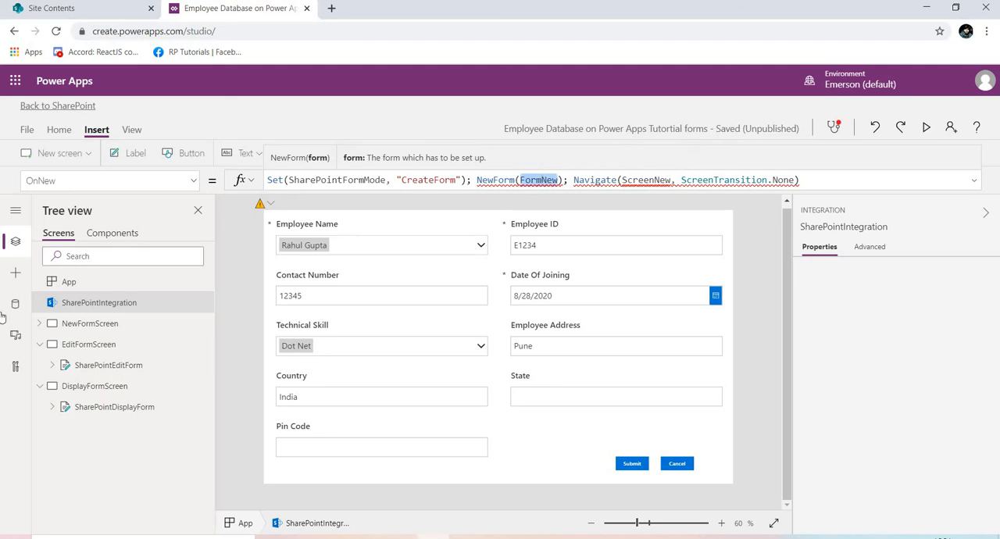
left_click(41, 326)
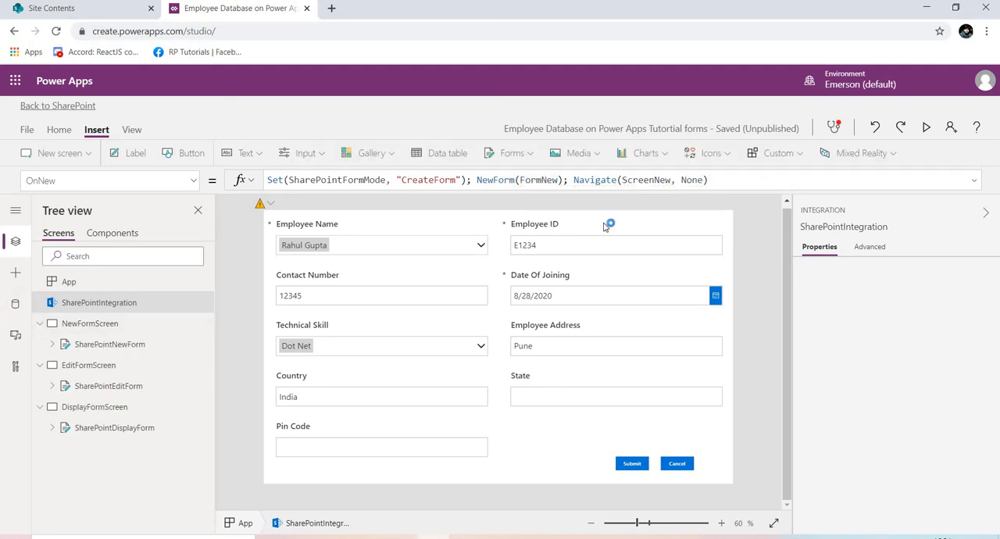
double_click(542, 180)
type("share")
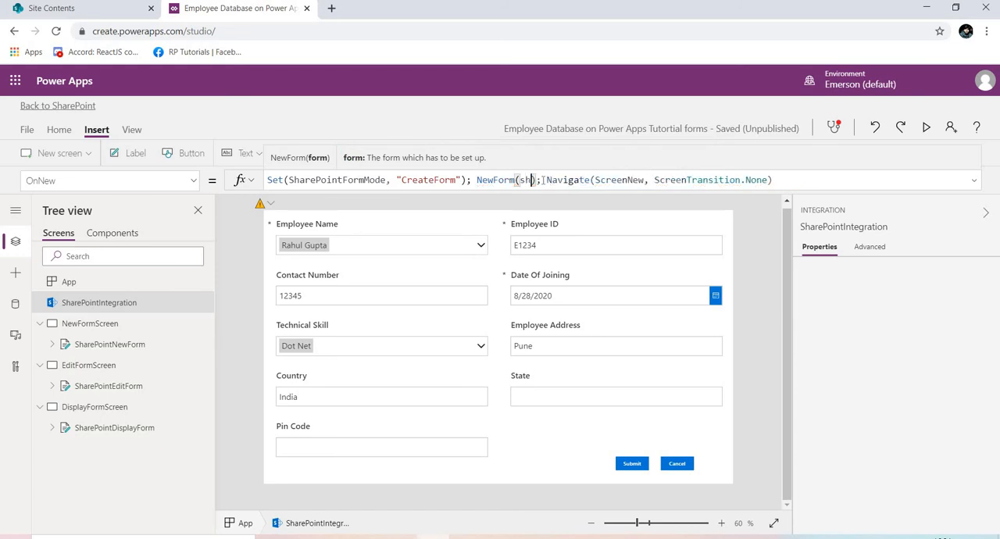
type("Point")
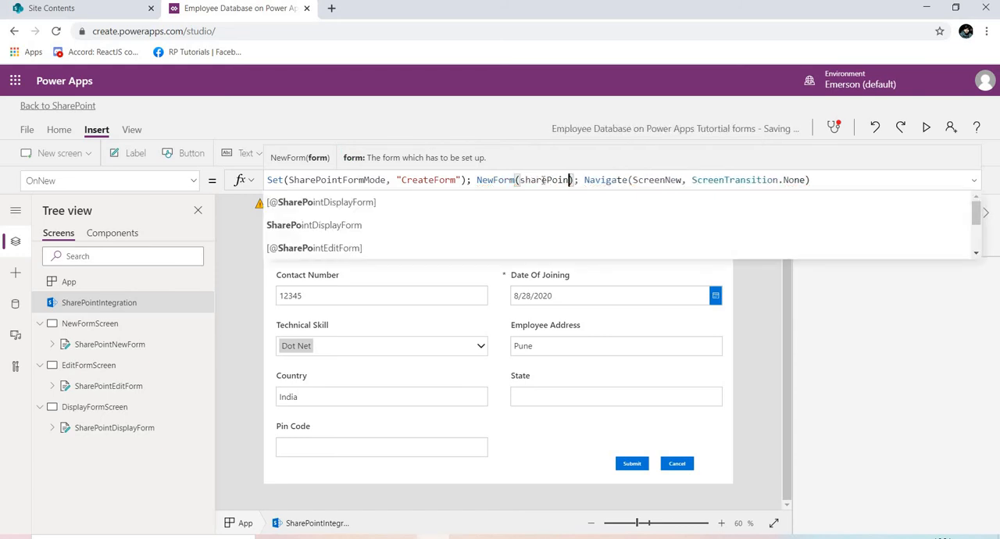
type("New")
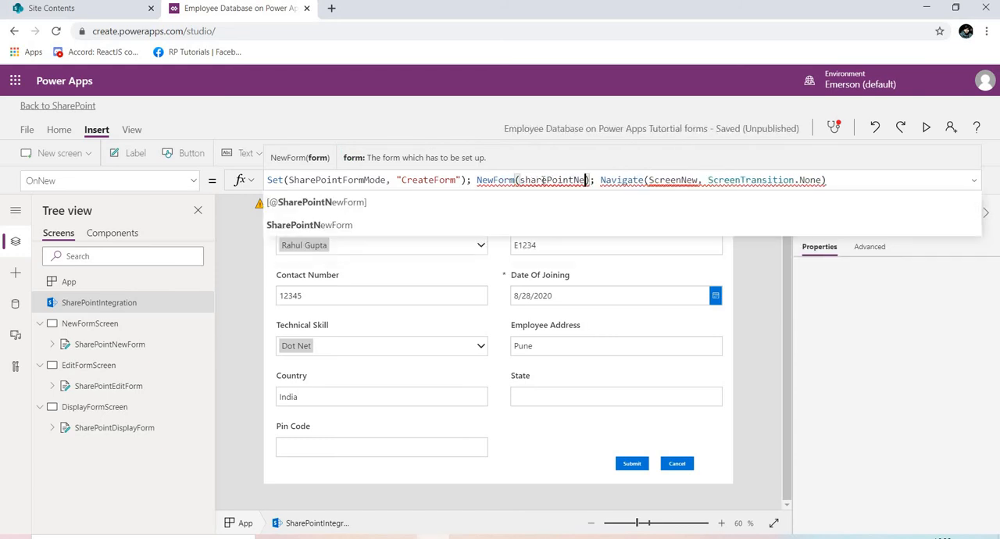
left_click(340, 225)
Replace the ScreenNew target of the Navigate call in the OnNew formula with NewFormScreen.
double_click(694, 180)
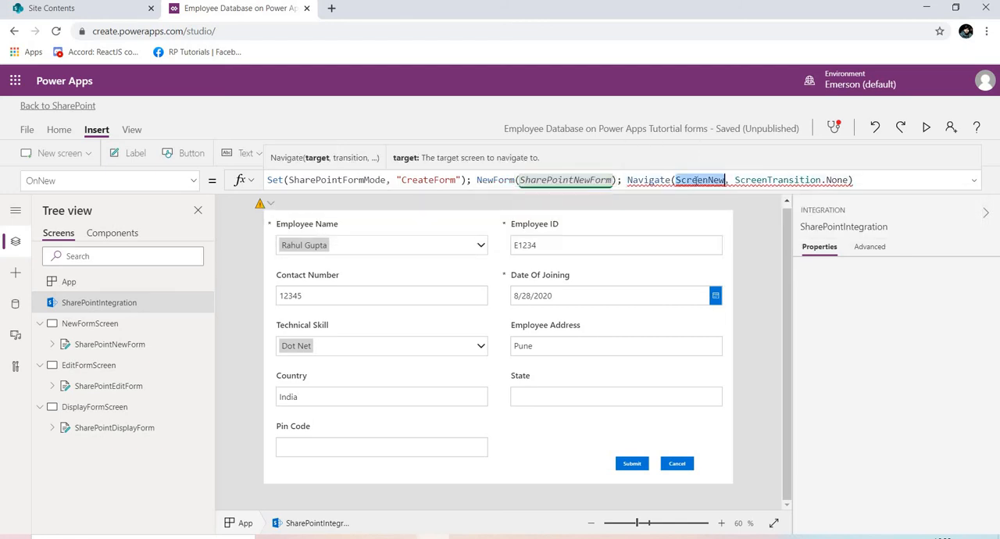
key("BackSpace")
type("NewFpore")
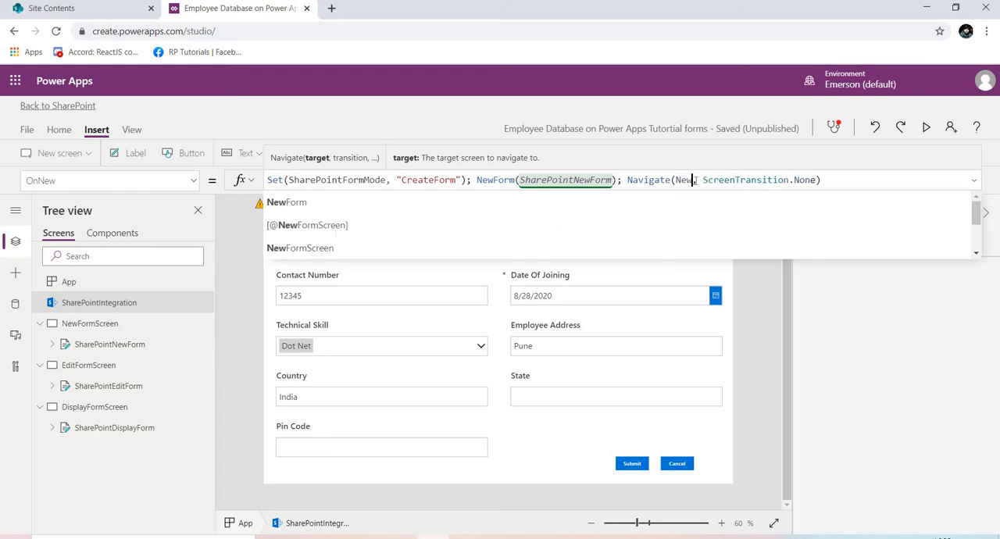
key("BackSpace")
key("BackSpace")
key("BackSpace")
key("BackSpace")
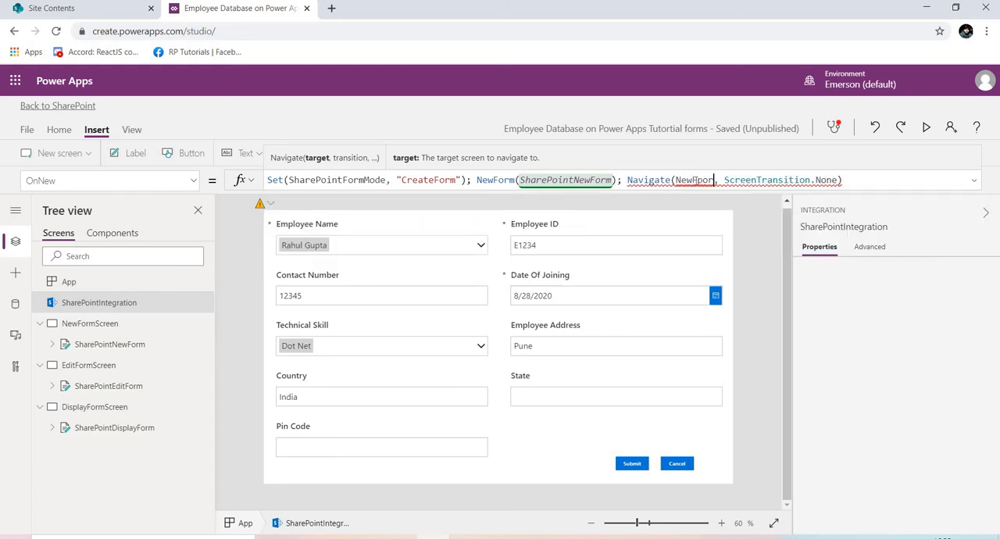
type("orm")
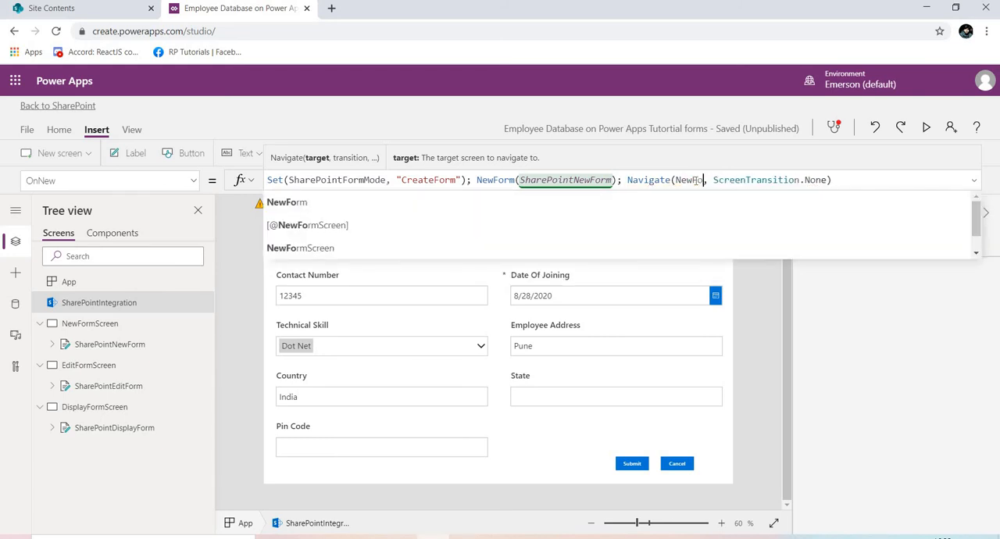
left_click(358, 251)
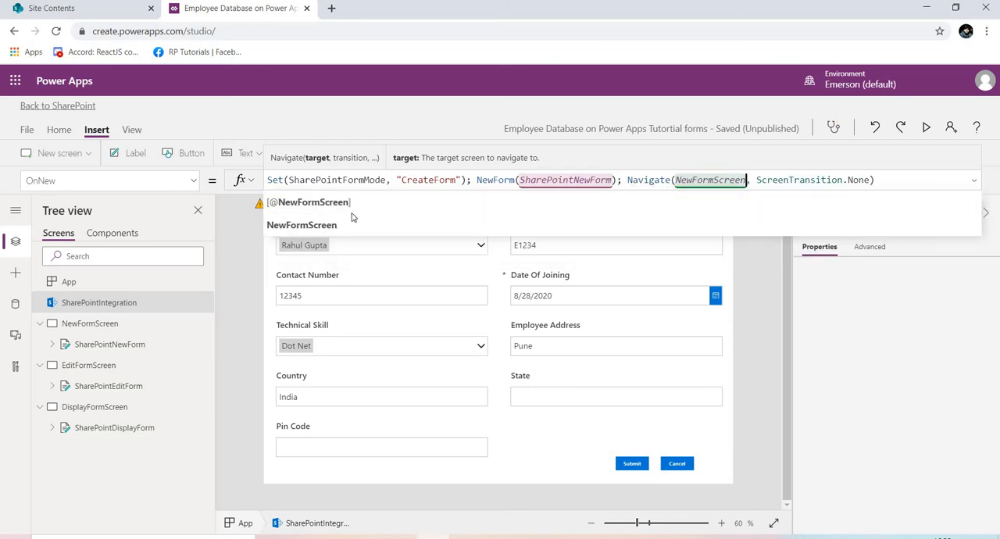
Switch to the CheatSheet document in Word, copy the two lines of onSave code, and return to Power Apps.
key("alt+Tab")
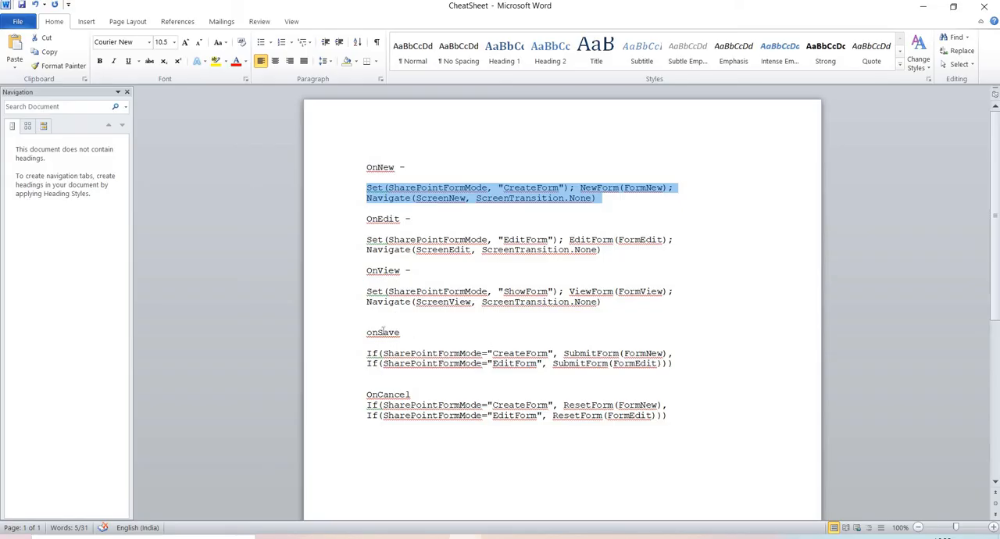
left_click_drag(364, 353, 674, 367)
key("ctrl+c")
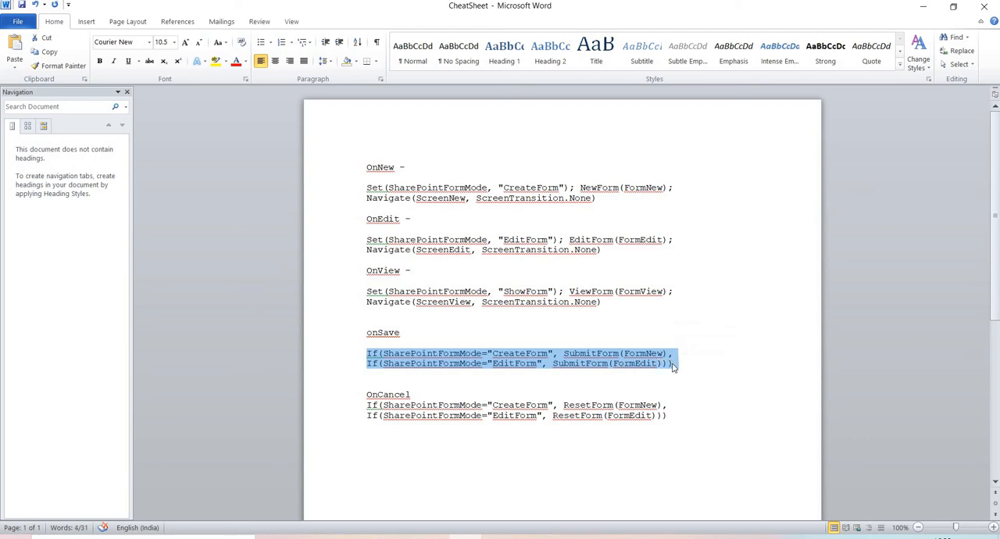
key("alt+Tab")
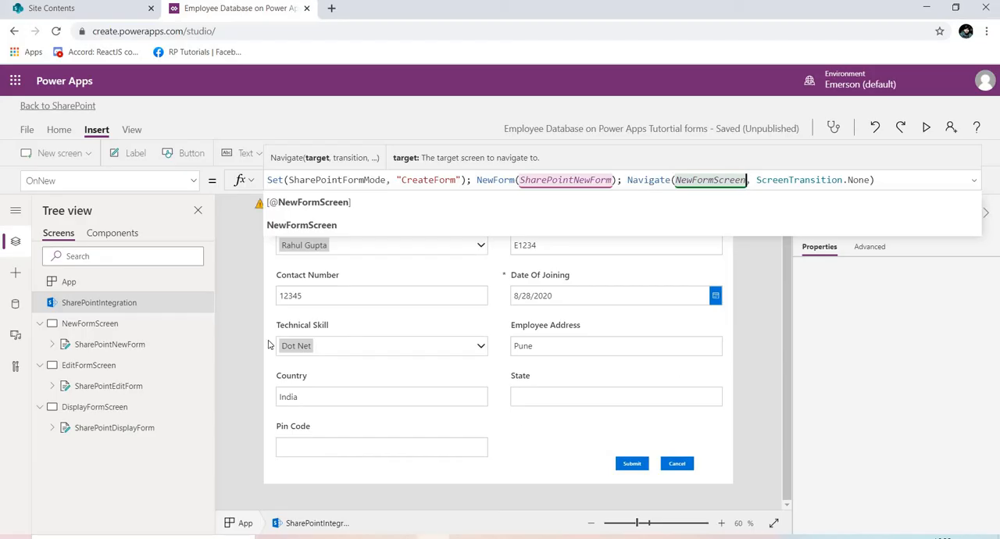
Replace SharePointIntegration's whole OnSave formula with the copied nested If and SubmitForm code.
left_click(193, 180)
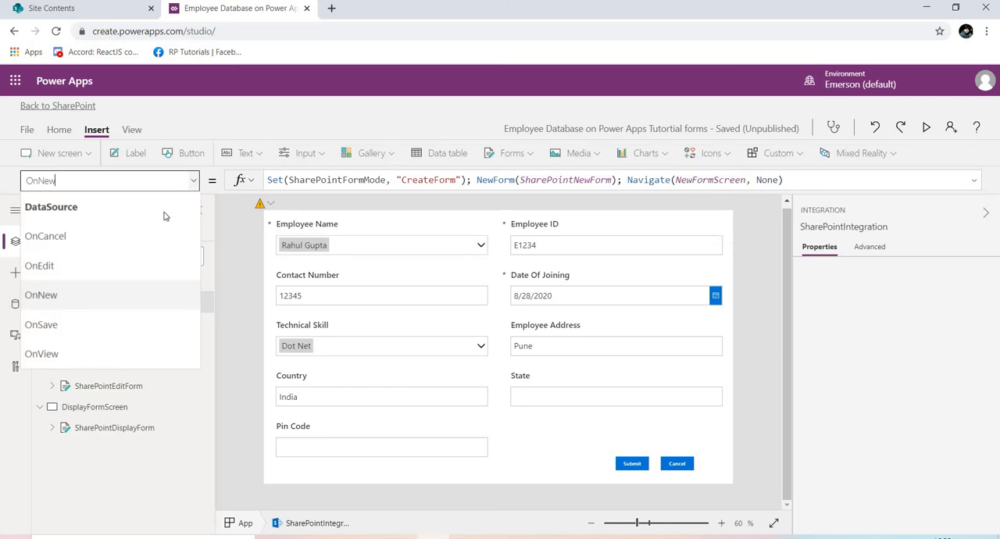
left_click(129, 332)
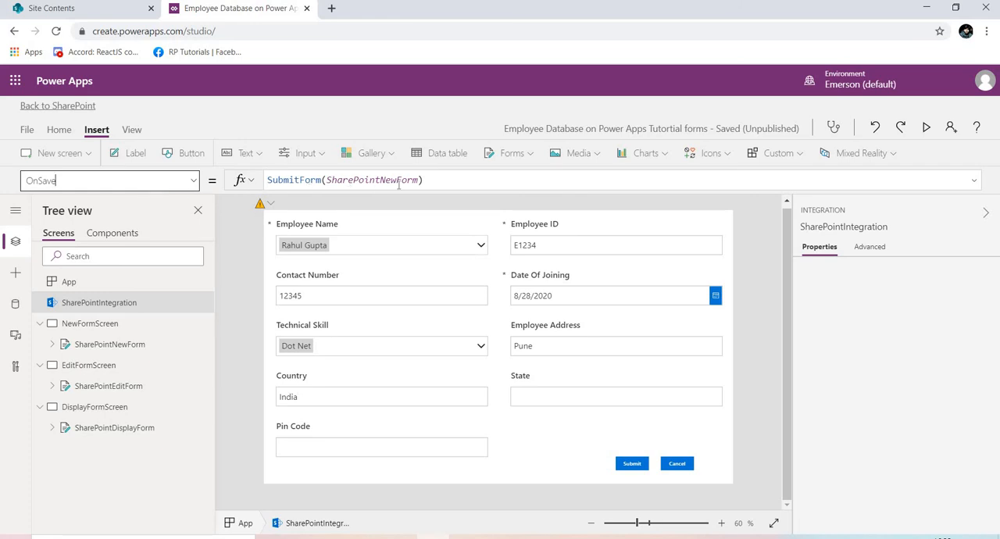
left_click_drag(430, 180, 272, 184)
key("BackSpace")
key("BackSpace")
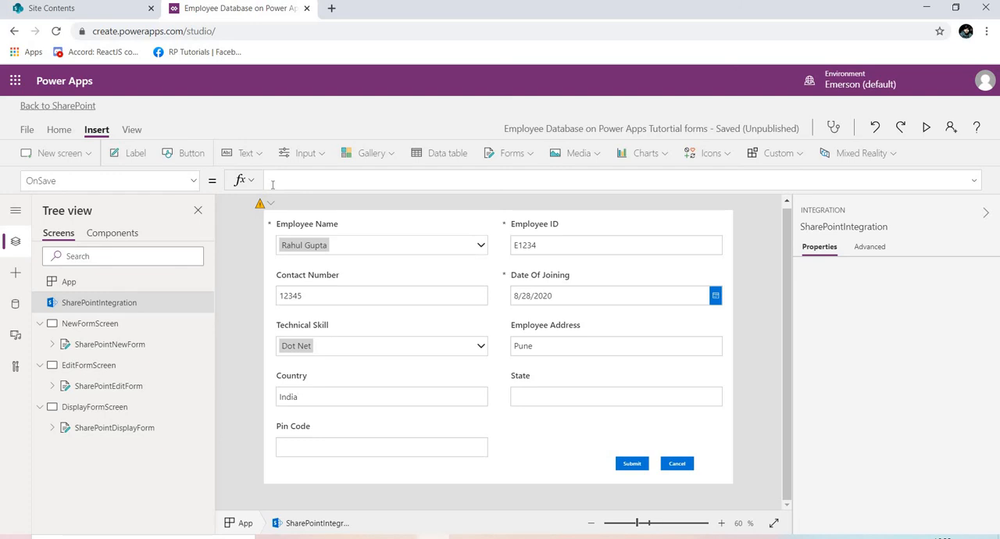
left_click(273, 184)
key("ctrl+v")
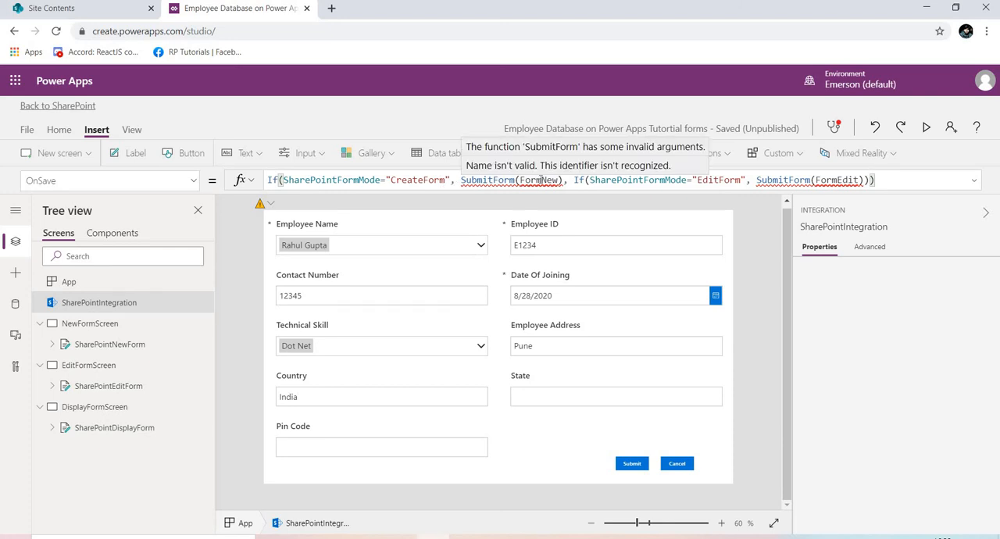
Set the OnSave SubmitForm arguments to SharePointNewForm for CreateForm mode and SharePointEditForm for EditForm mode.
double_click(542, 180)
key("BackSpace")
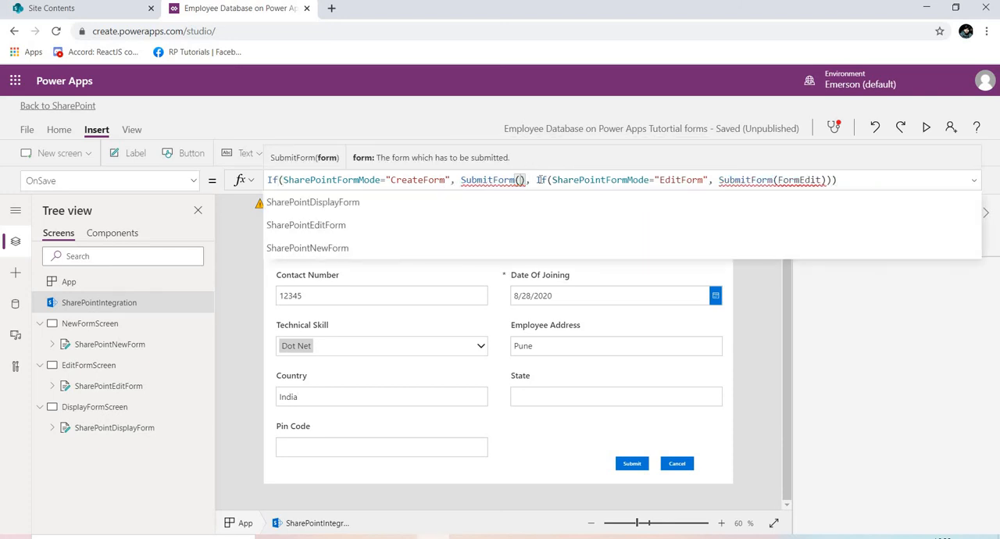
left_click(379, 246)
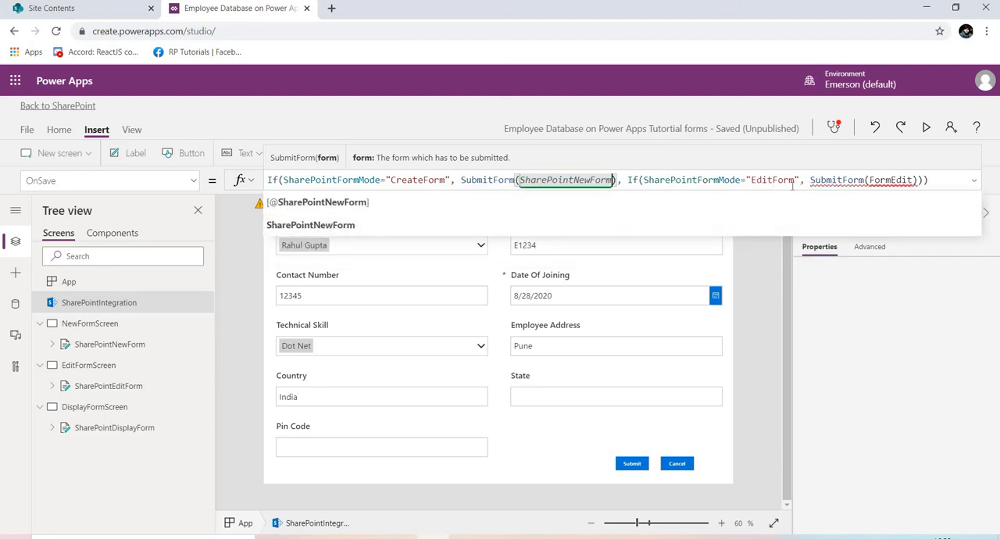
double_click(882, 180)
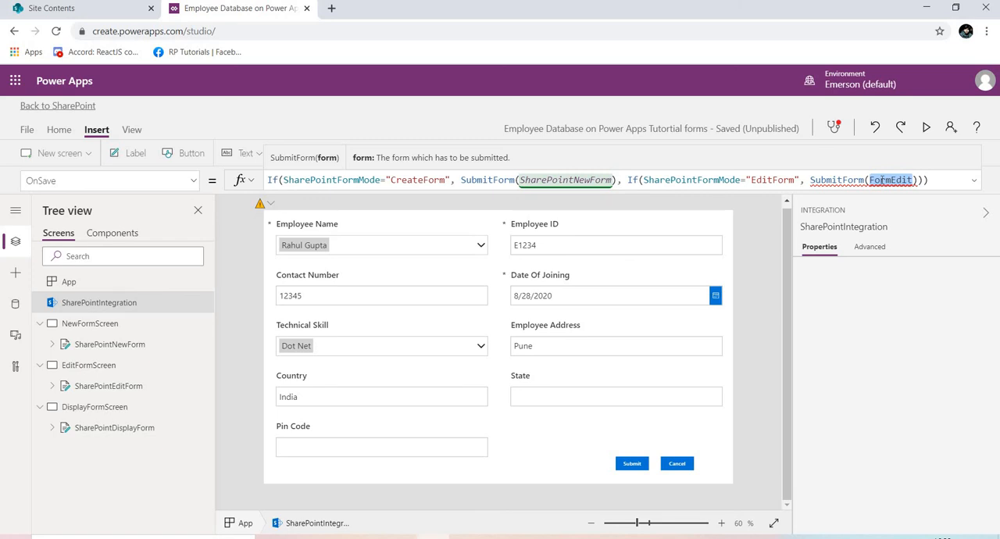
type("share")
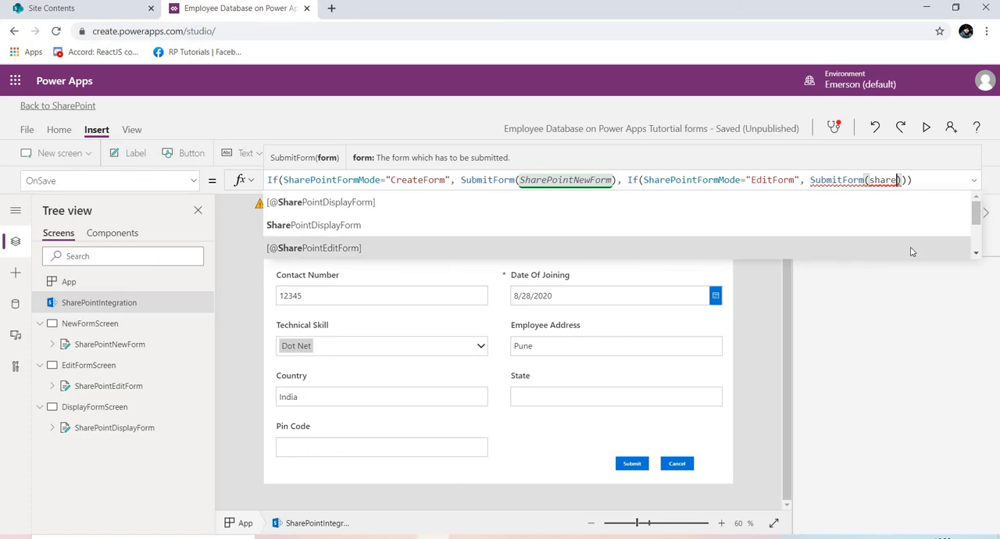
scroll(454, 215, "down", 2)
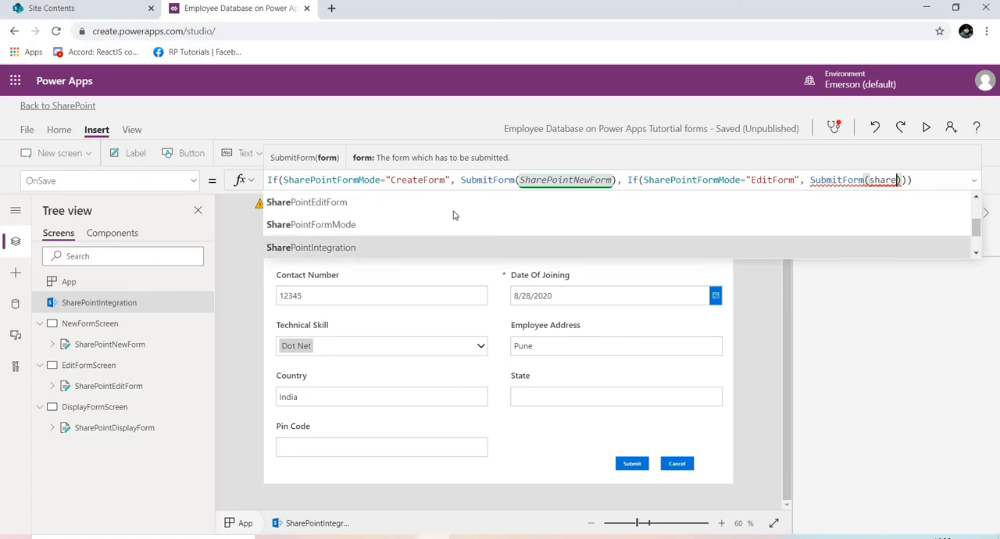
left_click(393, 206)
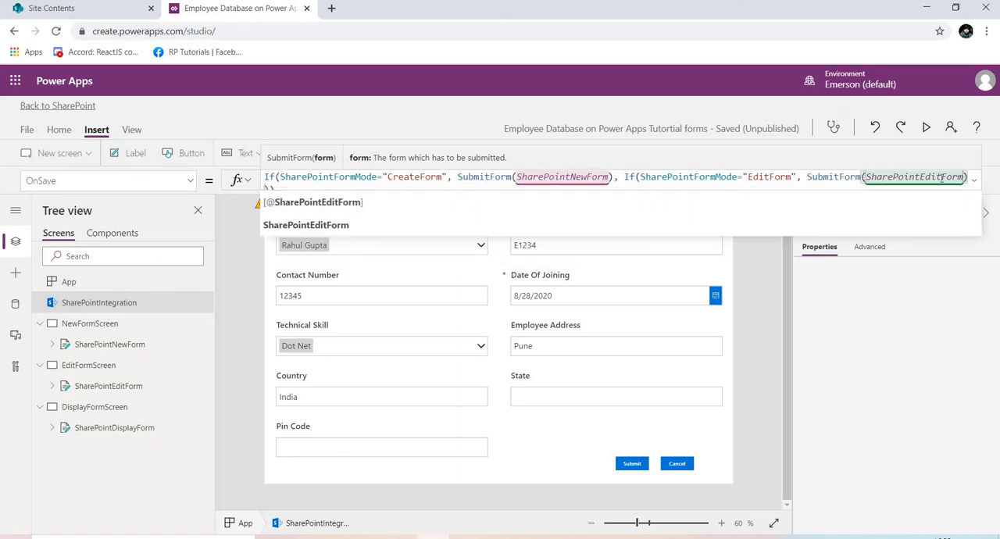
Review the OnSave formula from its closing brackets back to the opening If condition.
left_click(872, 185)
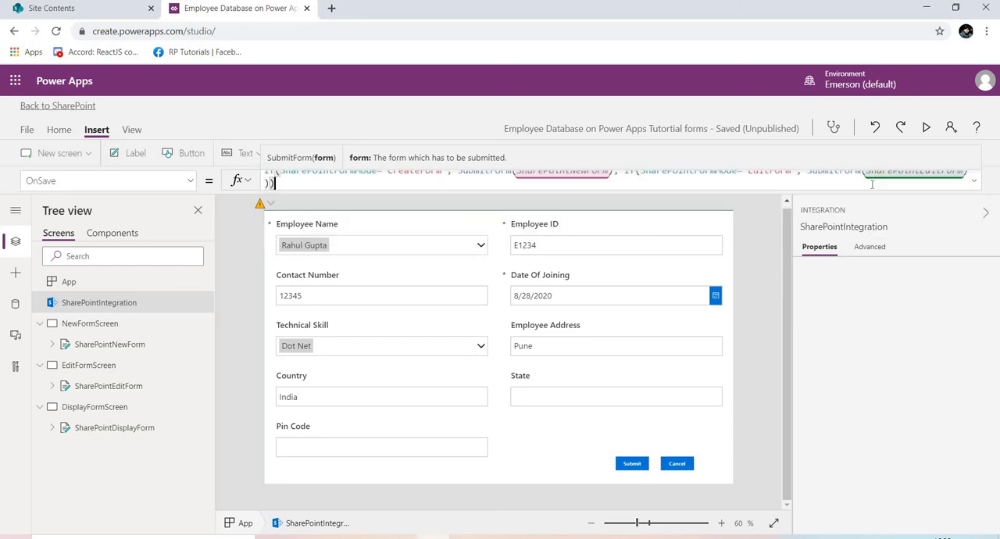
left_click(872, 185)
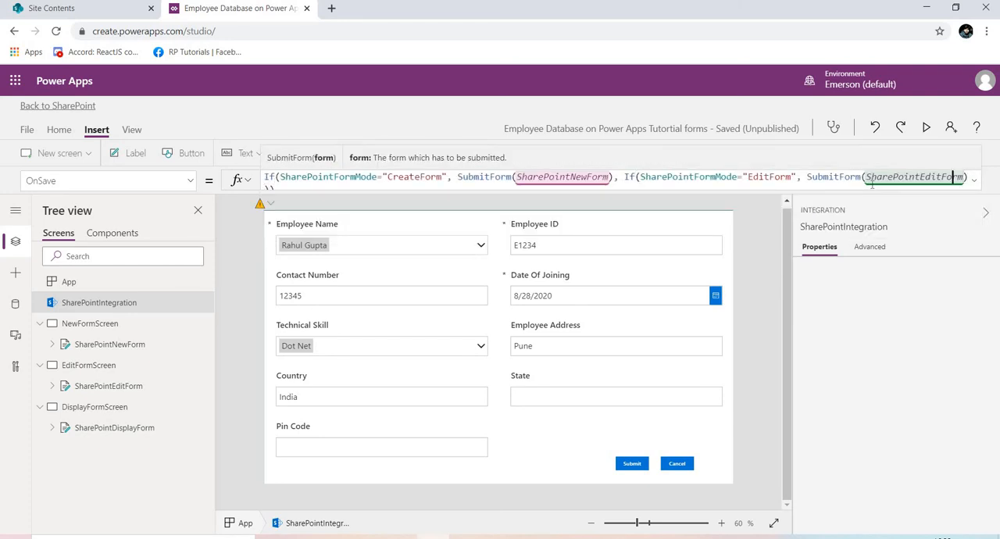
key("Left")
key("Left")
key("Left")
key("Left")
key("Left")
key("Left")
key("Left")
key("Left")
key("Left")
key("Left")
key("Left")
key("Left")
key("Left")
key("Left")
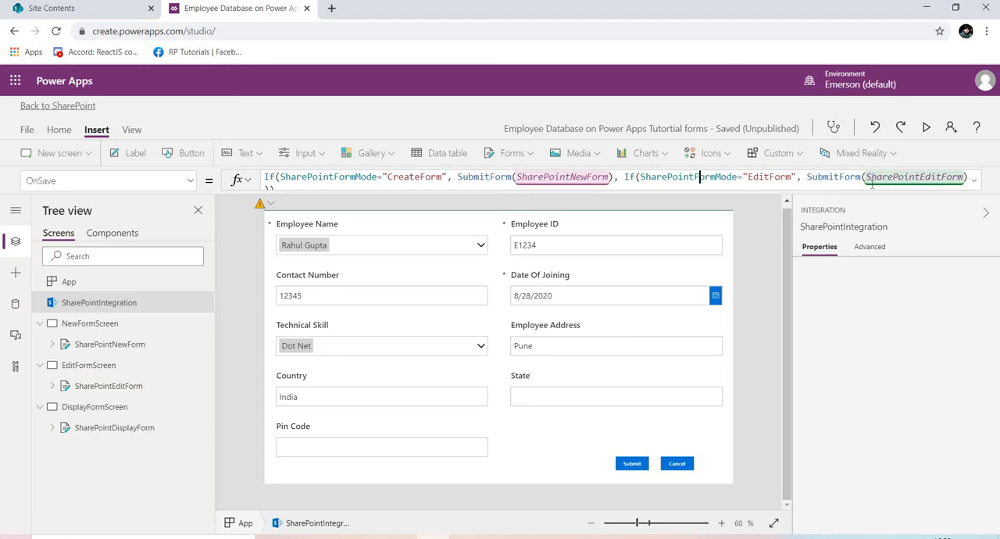
key("Left")
key("Left")
key("Left")
key("Left")
key("Left")
key("Left")
key("Left")
key("Left")
key("Left")
key("Left")
key("Left")
key("Left")
key("Left")
key("Left")
key("Left")
key("Left")
key("Left")
key("Left")
key("Left")
key("Left")
key("Left")
key("Left")
key("Left")
key("Left")
key("Left")
key("Left")
key("Left")
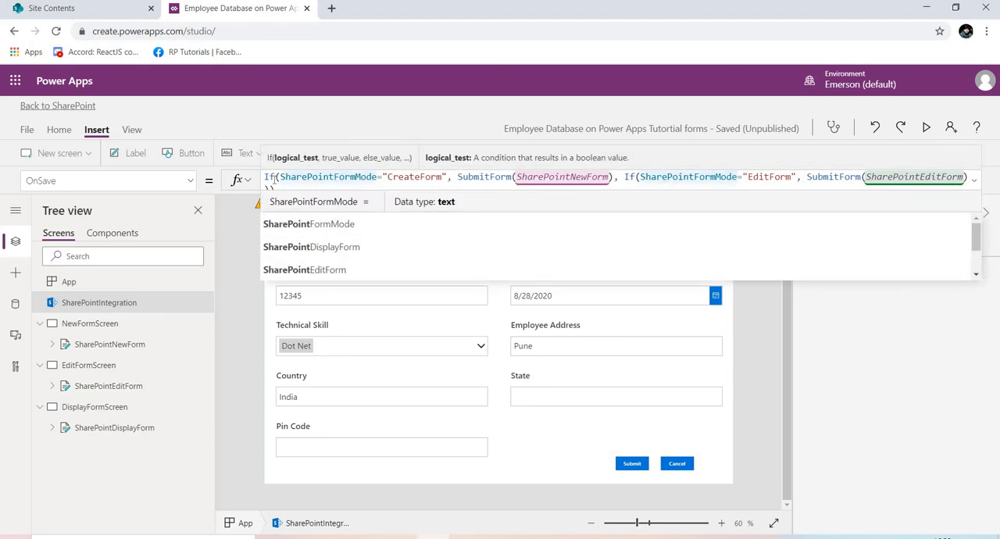
left_click(191, 182)
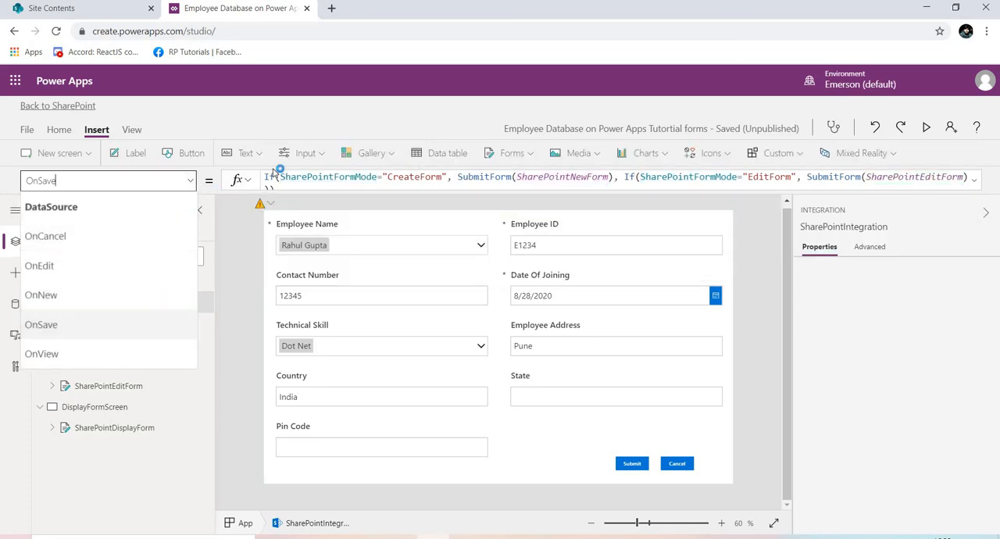
left_click(351, 187)
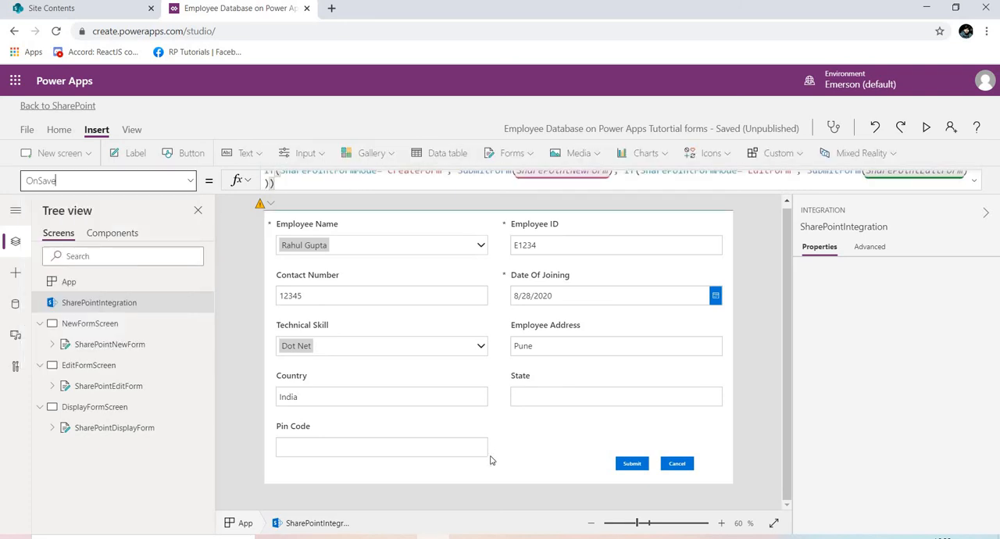
Switch to the CheatSheet document in Word, copy the two lines of OnCancel code, and return to Power Apps.
left_click(466, 538)
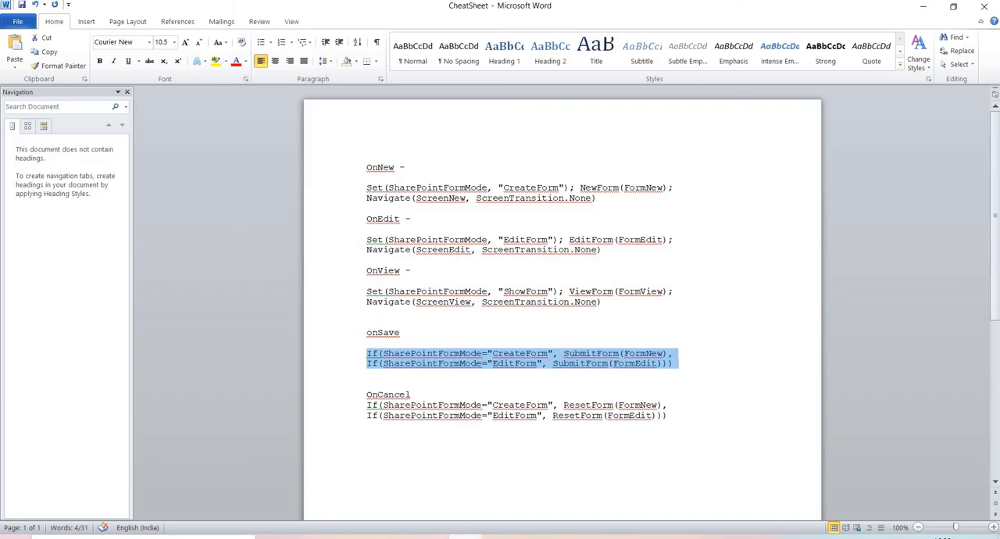
left_click_drag(364, 398, 558, 424)
left_click(372, 435)
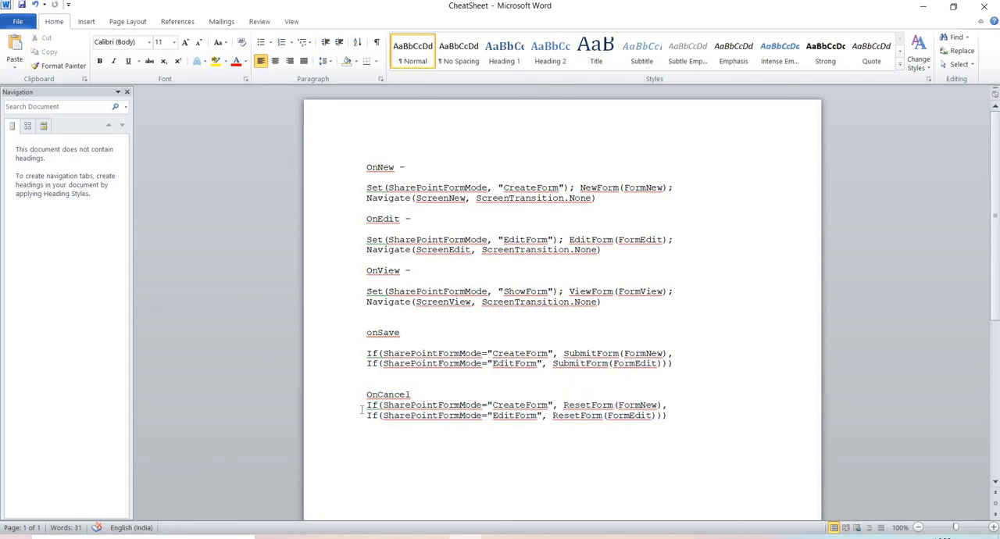
left_click_drag(366, 405, 668, 420)
key("ctrl+c")
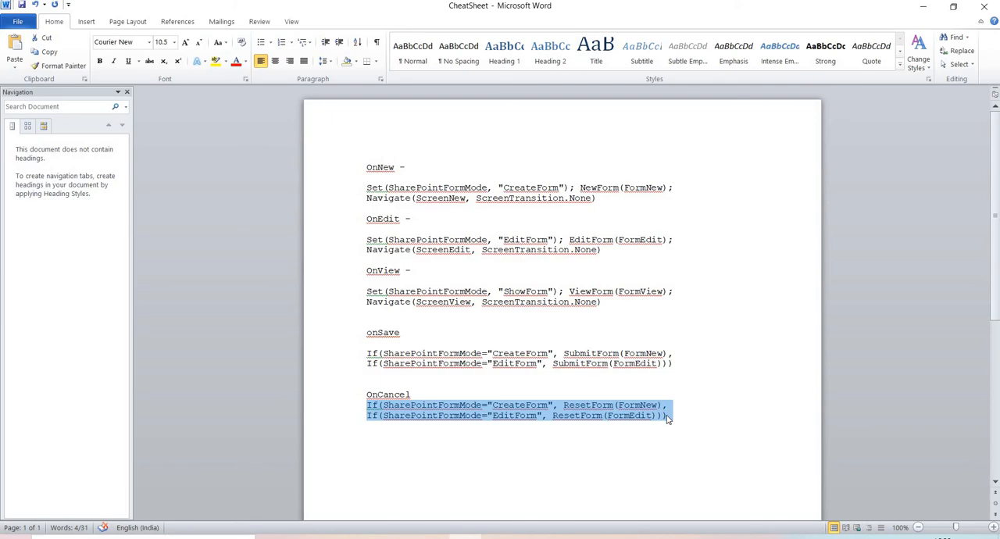
key("alt+Tab")
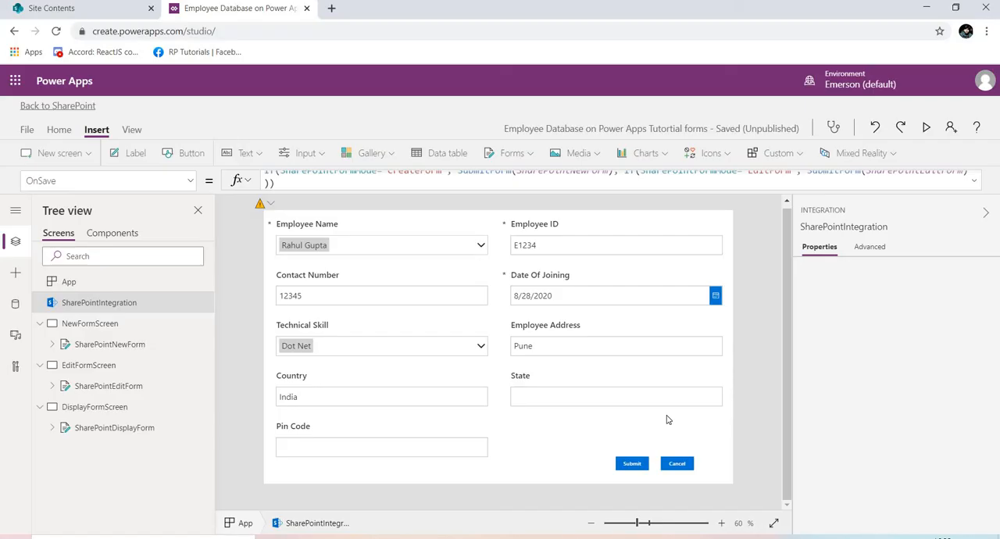
Replace SharePointIntegration's whole OnCancel formula with the copied nested If and ResetForm code.
left_click(194, 181)
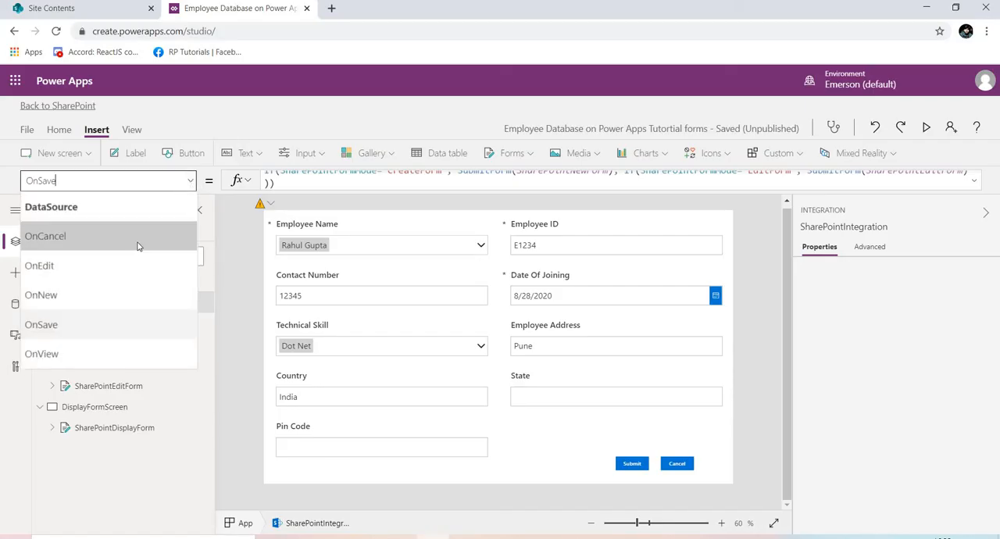
left_click(138, 238)
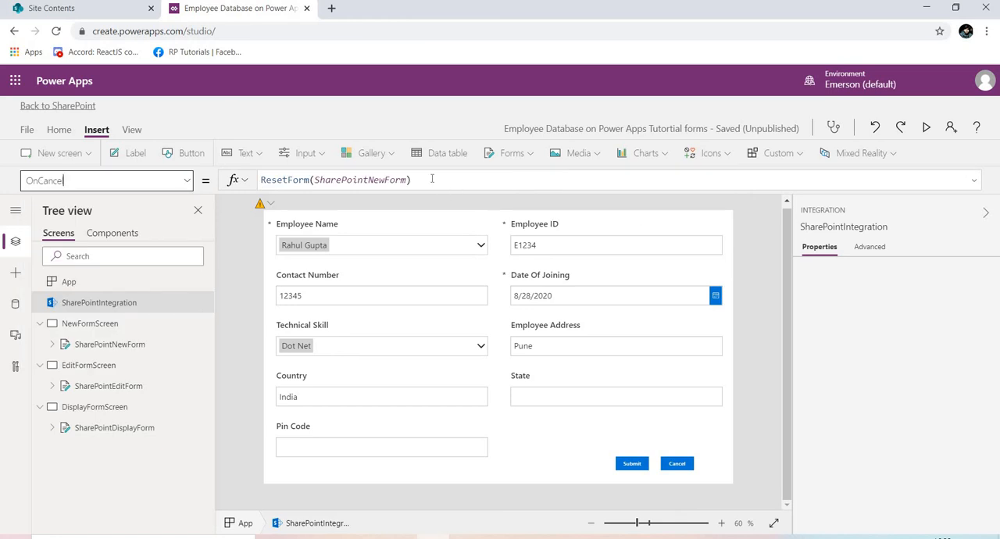
left_click_drag(412, 180, 263, 179)
key("BackSpace")
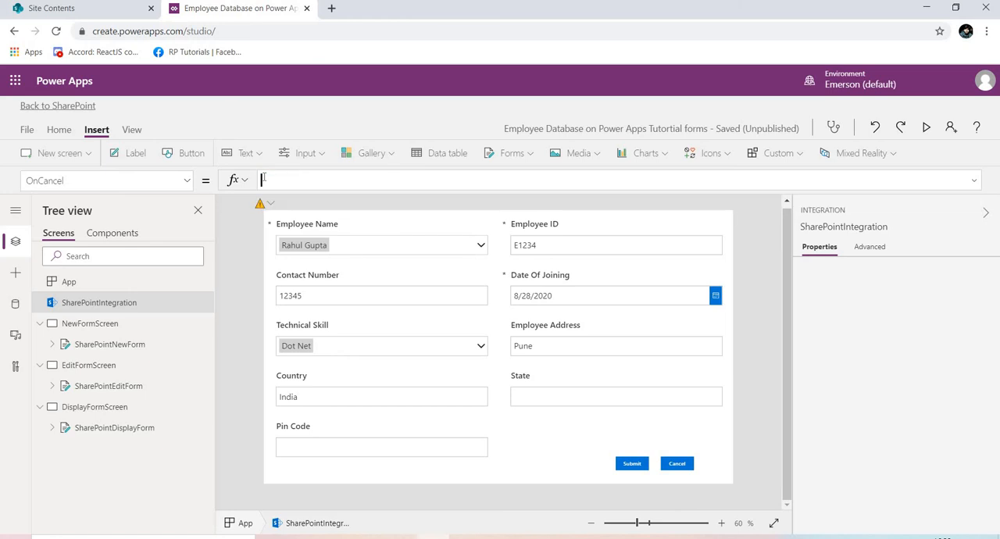
key("ctrl+v")
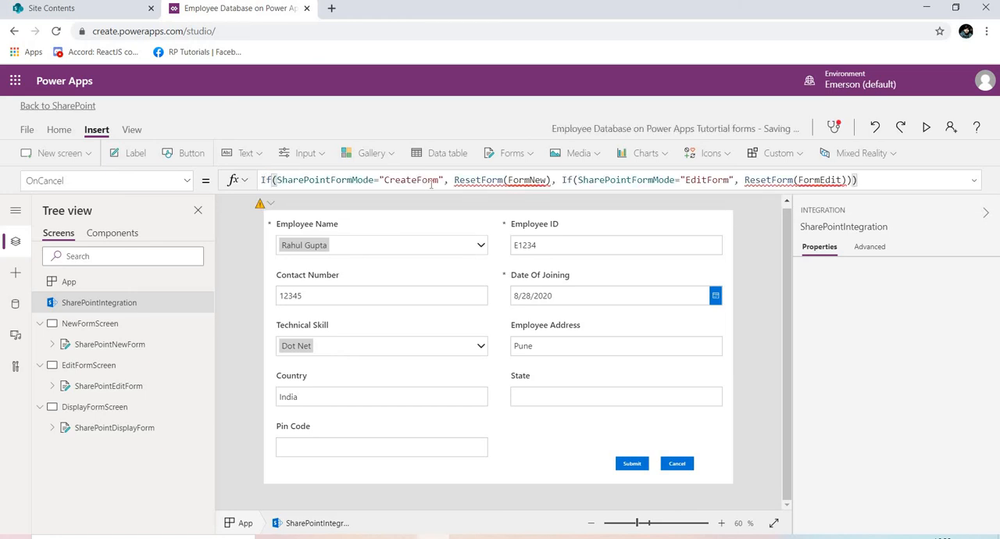
Set the ResetForm argument for CreateForm mode in the OnCancel formula to SharePointNewForm.
double_click(527, 180)
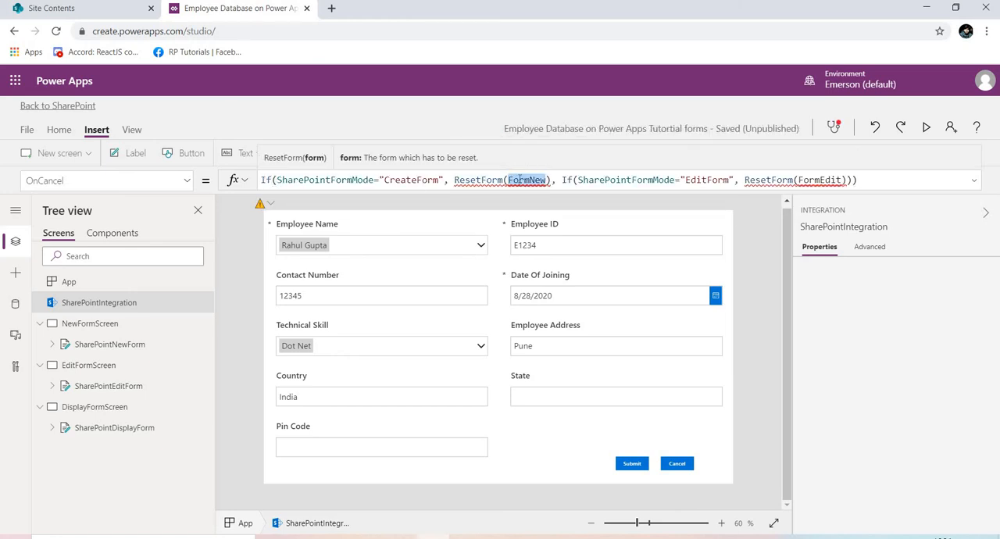
type("Share")
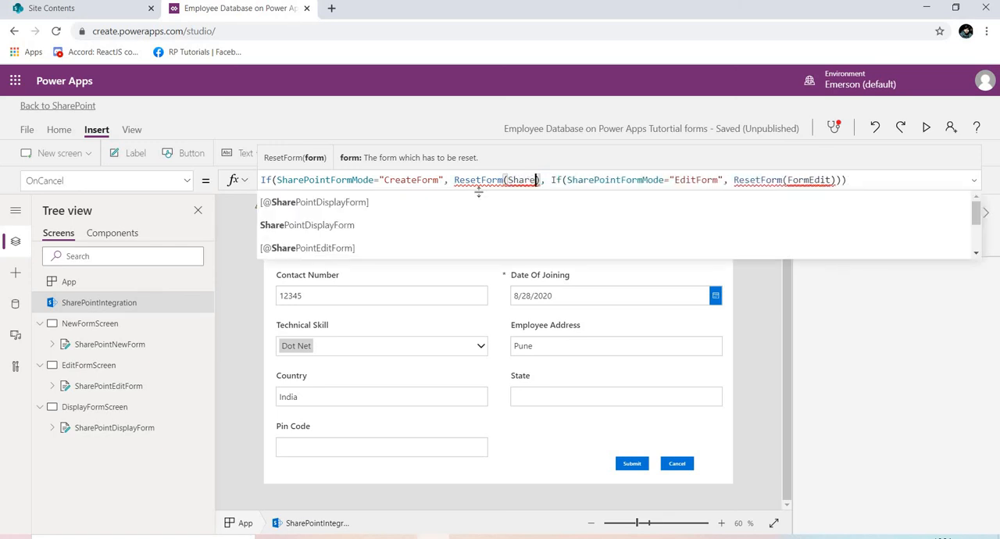
left_click(976, 255)
left_click(975, 254)
left_click(976, 255)
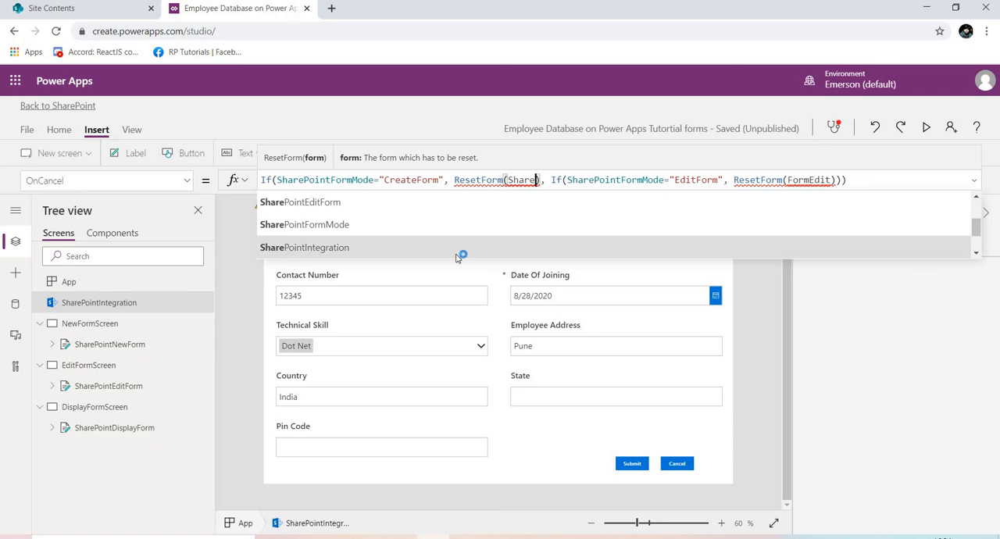
left_click(976, 255)
left_click(976, 255)
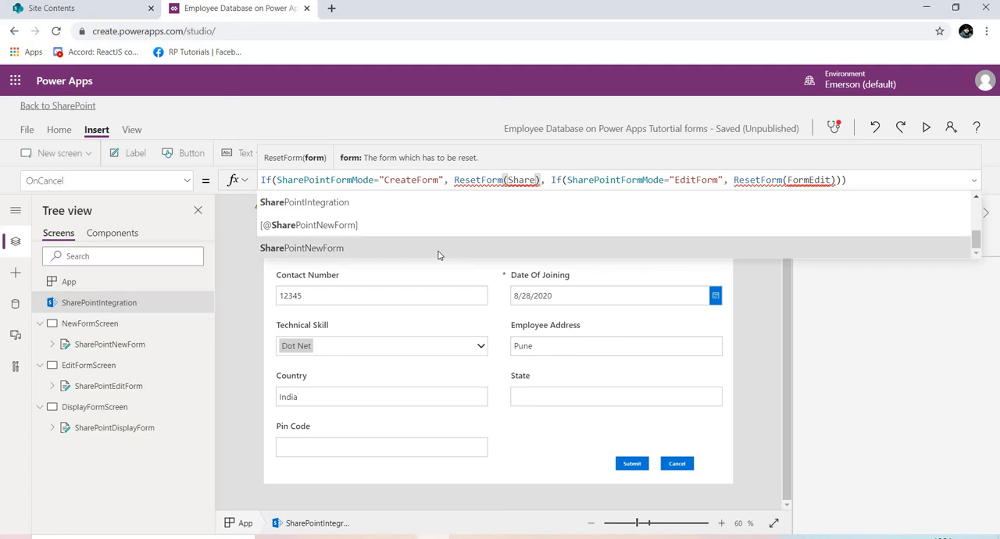
left_click(439, 256)
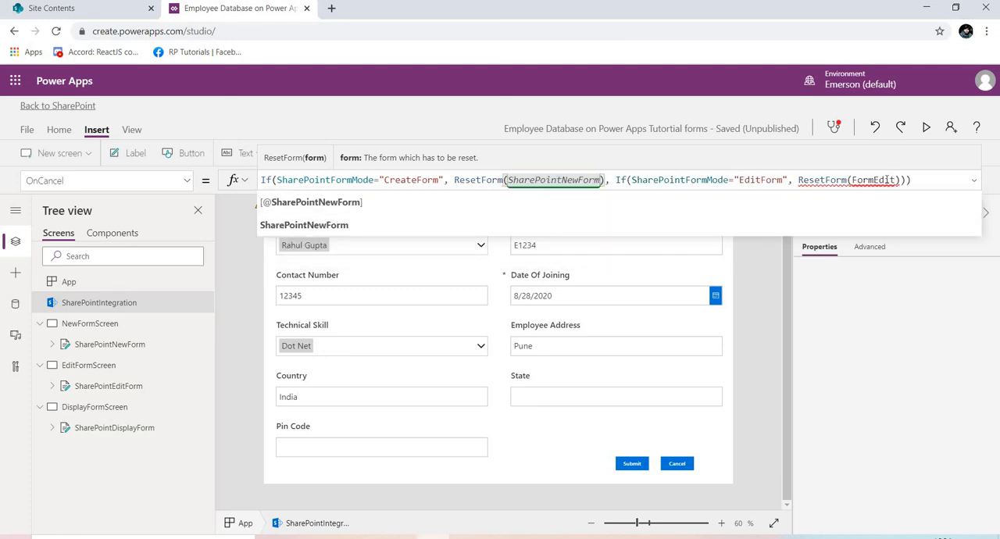
Set the ResetForm argument for EditForm mode in the OnCancel formula to SharePointEditForm and close the formula suggestions.
double_click(887, 179)
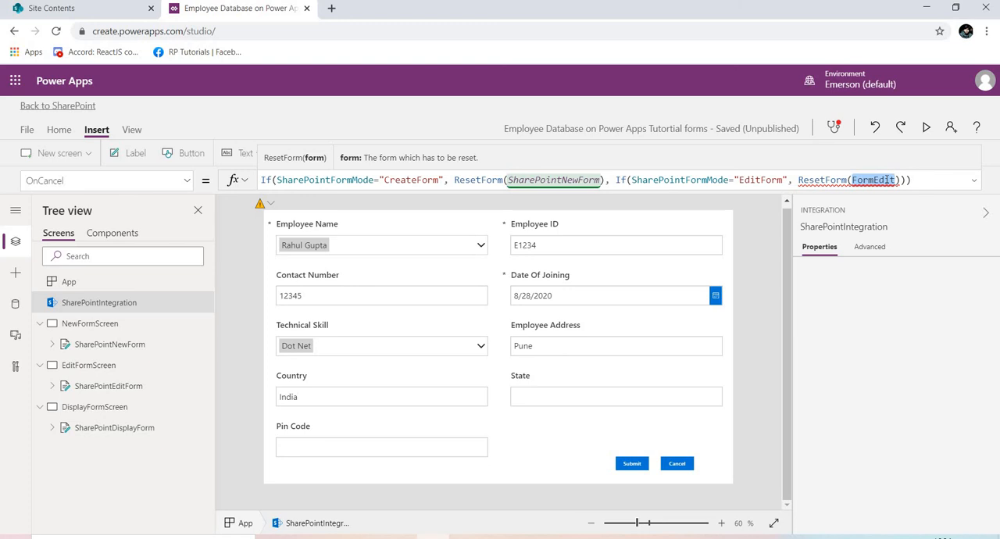
key("BackSpace")
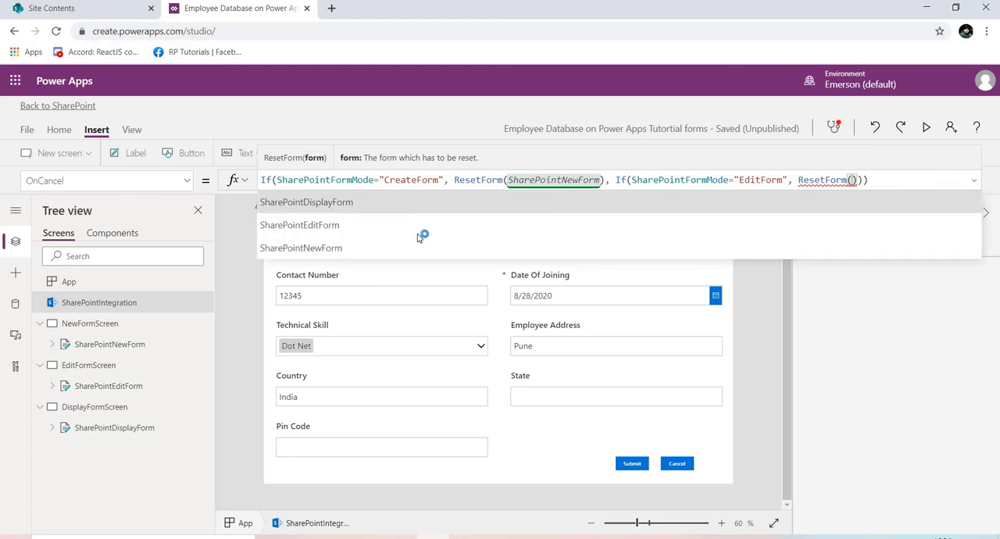
left_click(412, 232)
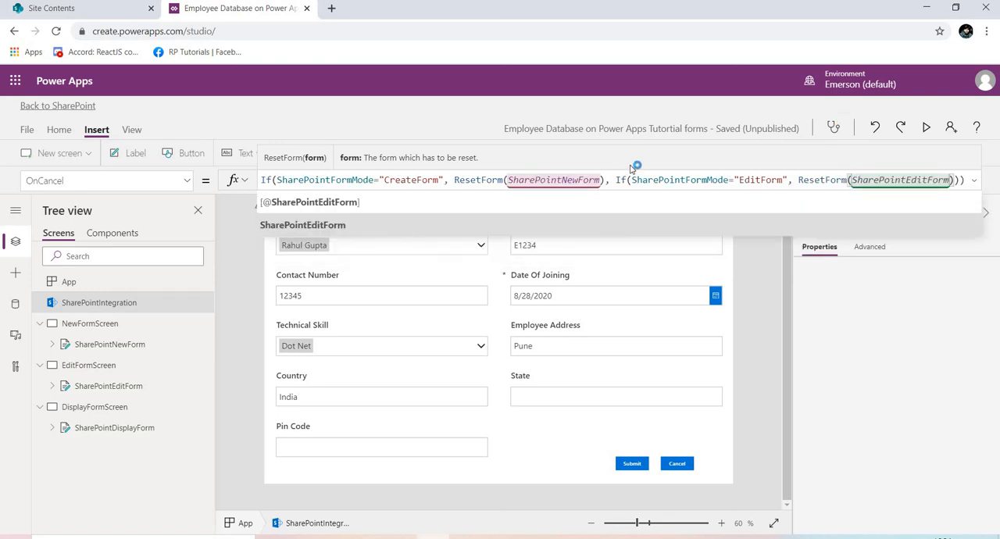
left_click(225, 238)
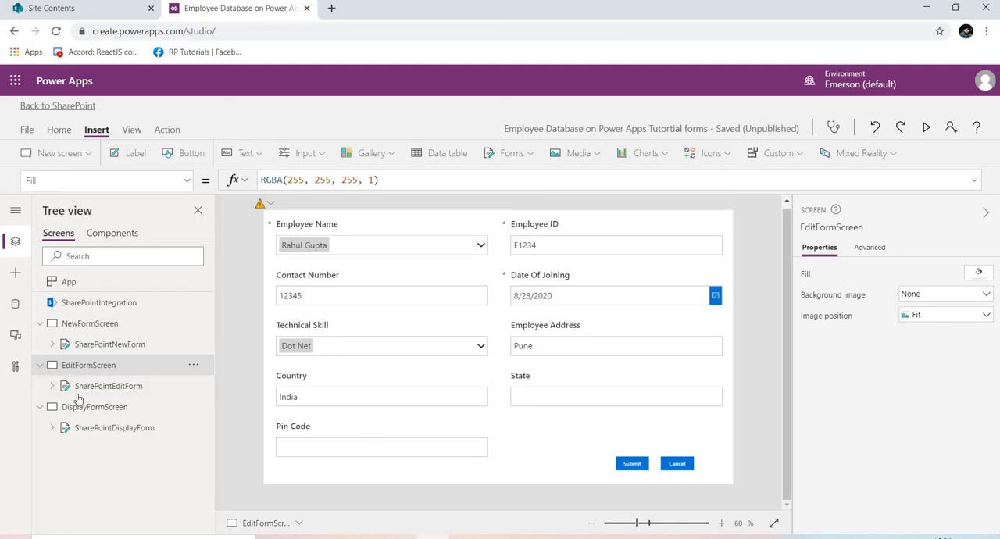
Check the display, edit and new forms in turn, and collapse their three screens in the tree.
left_click(98, 428)
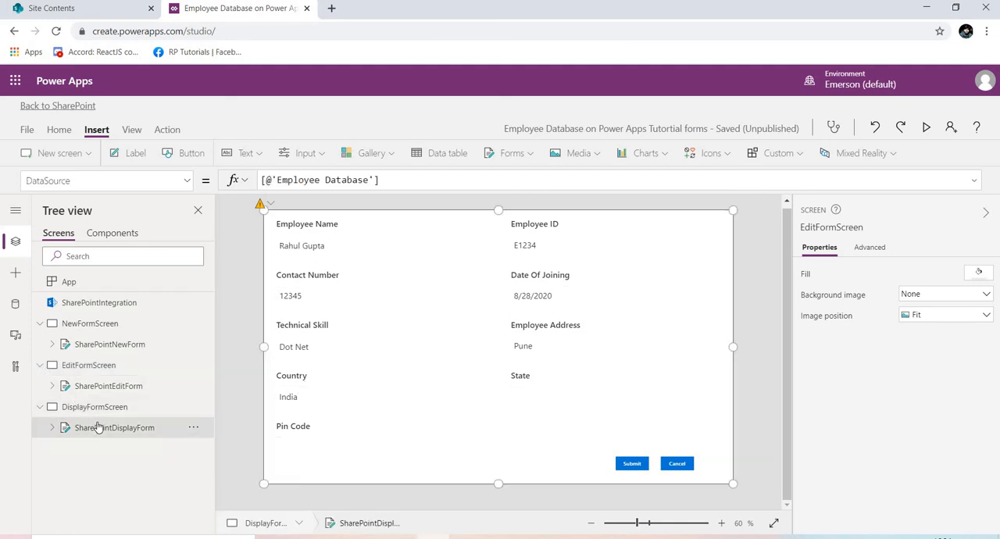
left_click(84, 386)
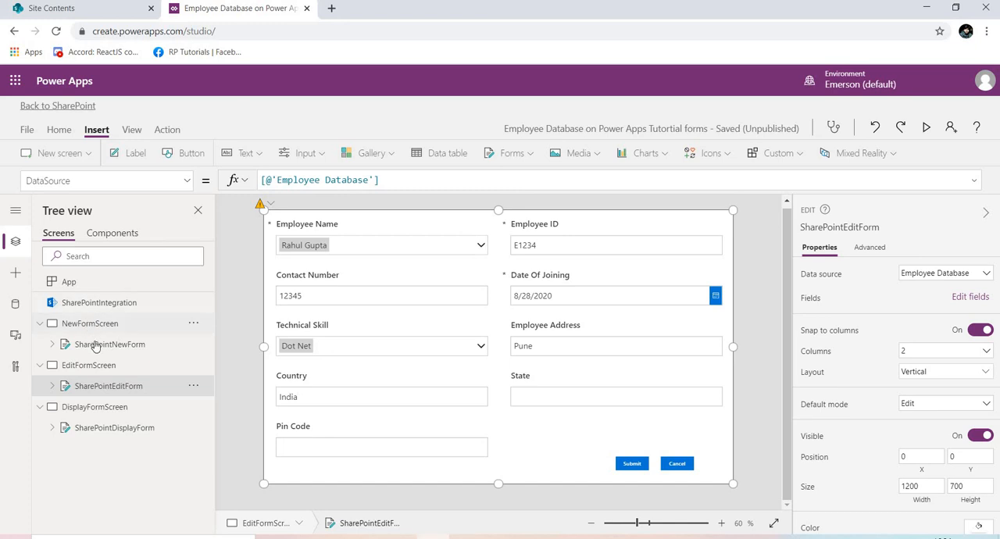
left_click(96, 347)
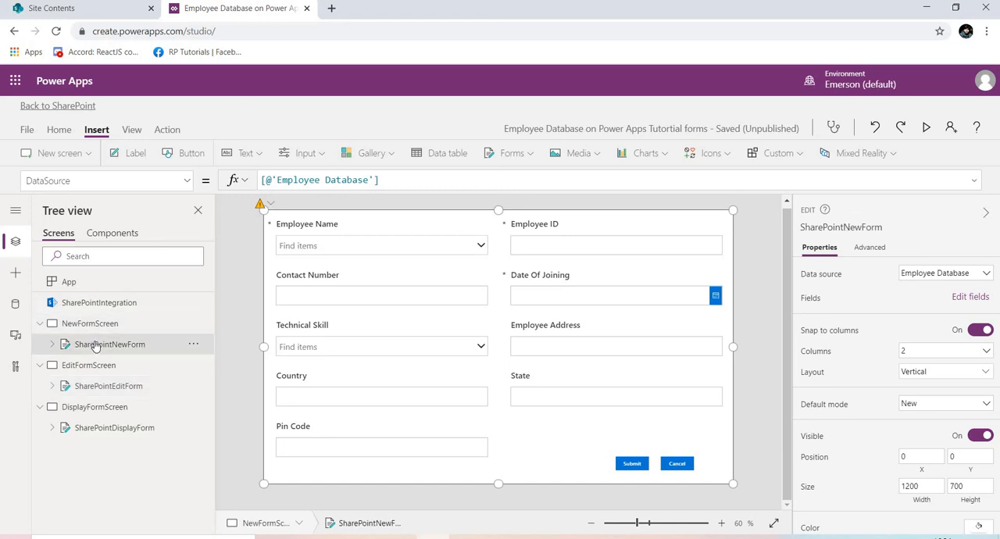
left_click(40, 324)
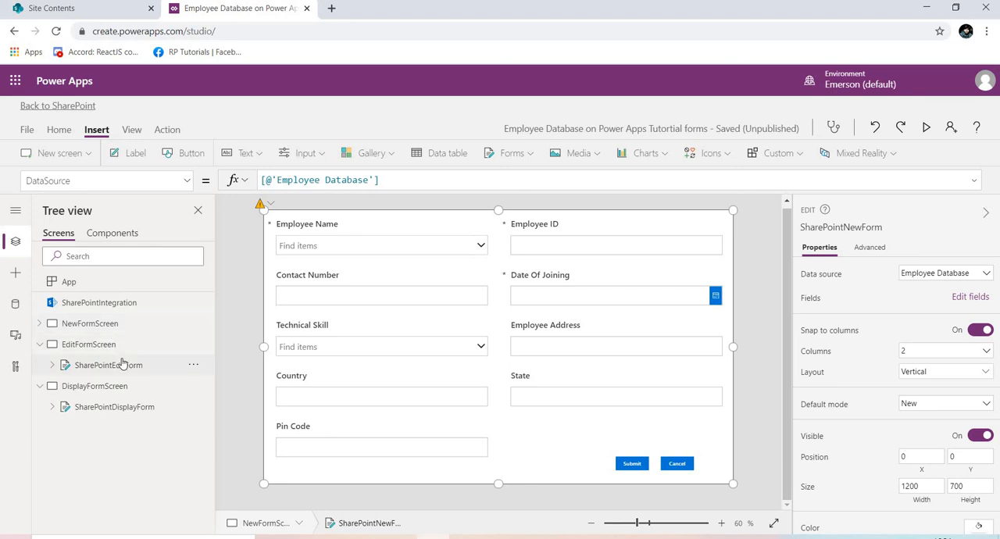
left_click(40, 345)
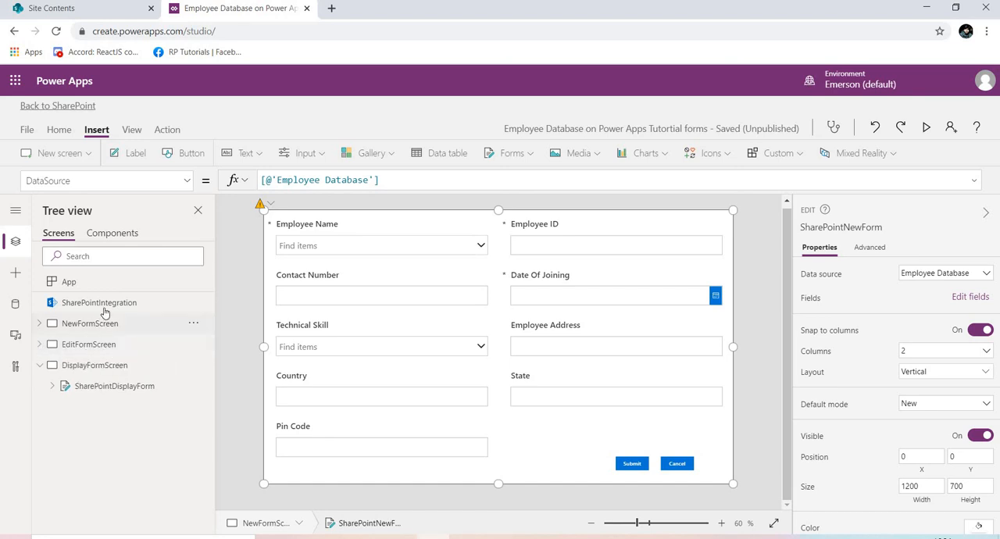
left_click(40, 367)
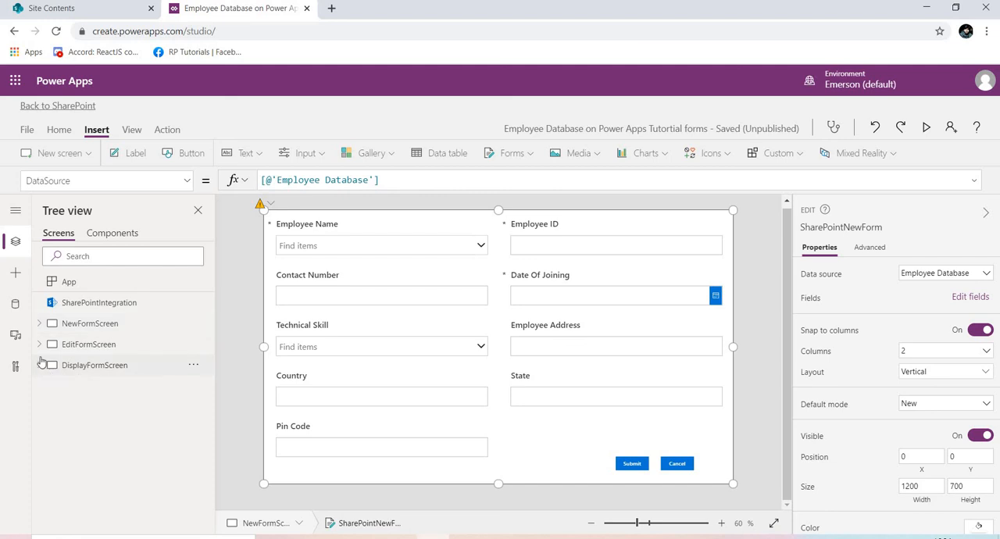
Save the customized Employee Database form without a version note and publish it to SharePoint.
left_click(27, 131)
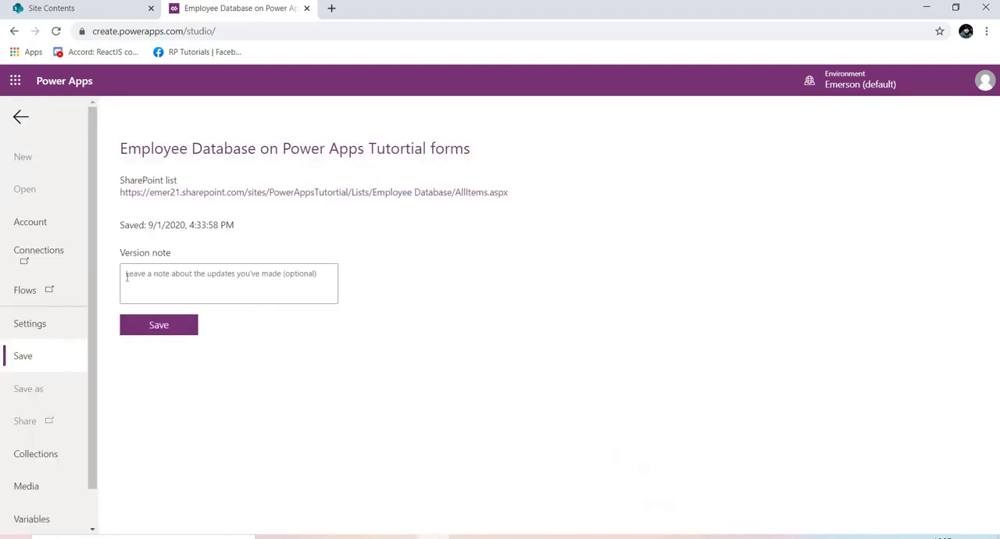
left_click(155, 328)
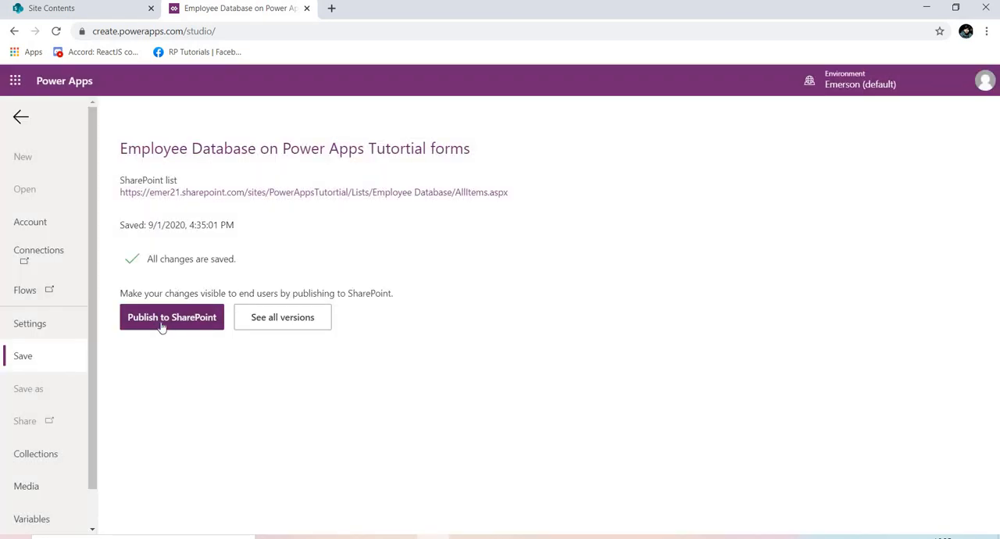
left_click(164, 319)
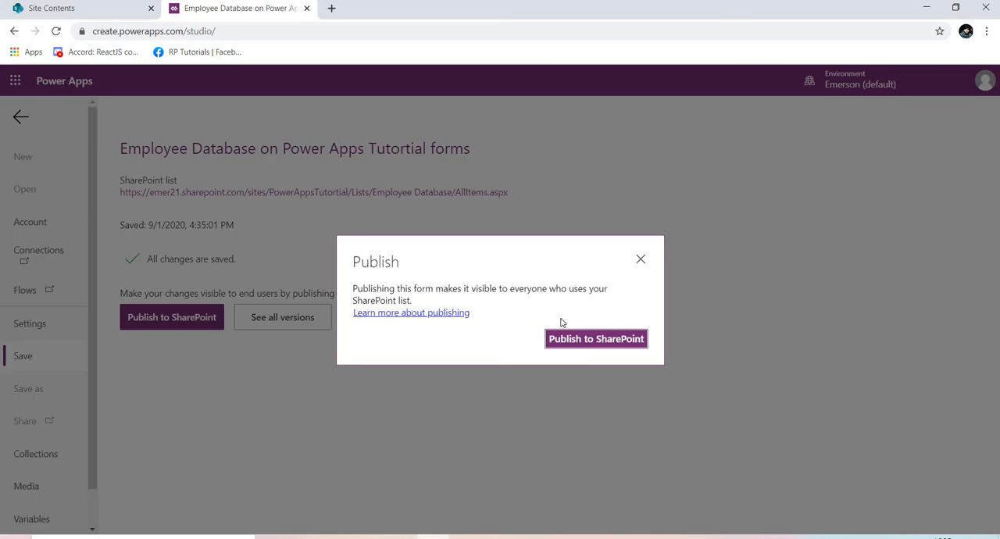
left_click(586, 340)
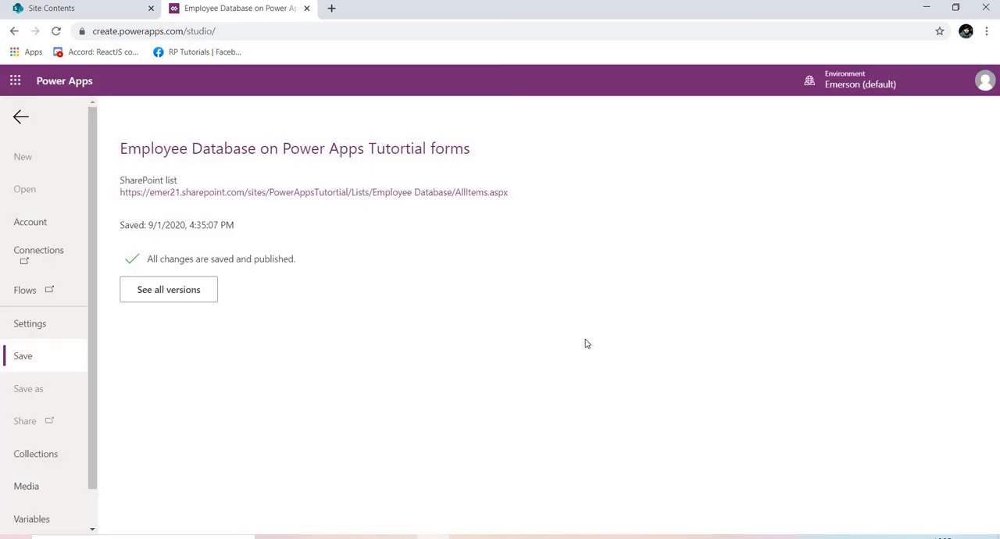
Open and reload the Employee Database list in SharePoint, check the employee item's edit form down to its buttons, and cancel it.
left_click(231, 197)
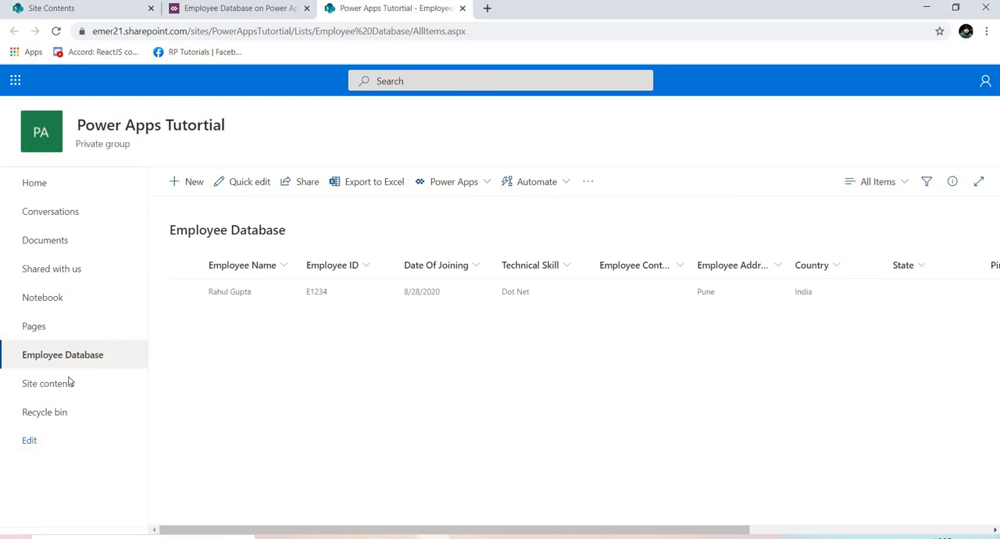
left_click(55, 31)
left_click(185, 293)
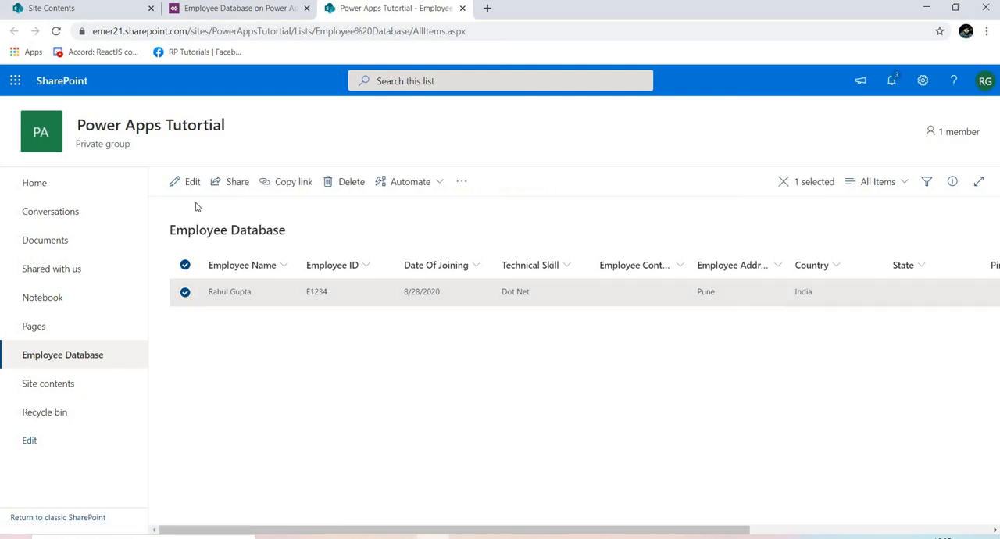
left_click(192, 184)
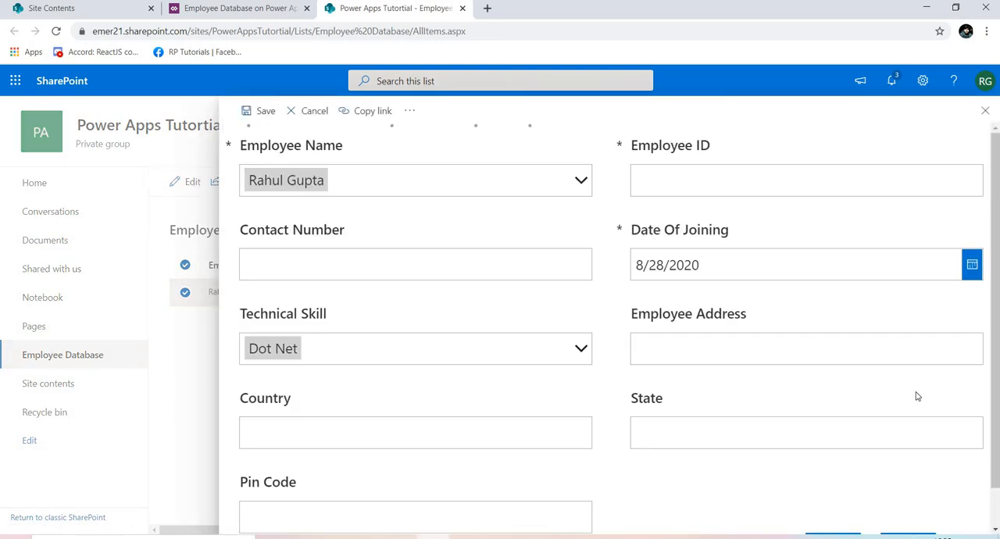
left_click_drag(997, 245, 997, 313)
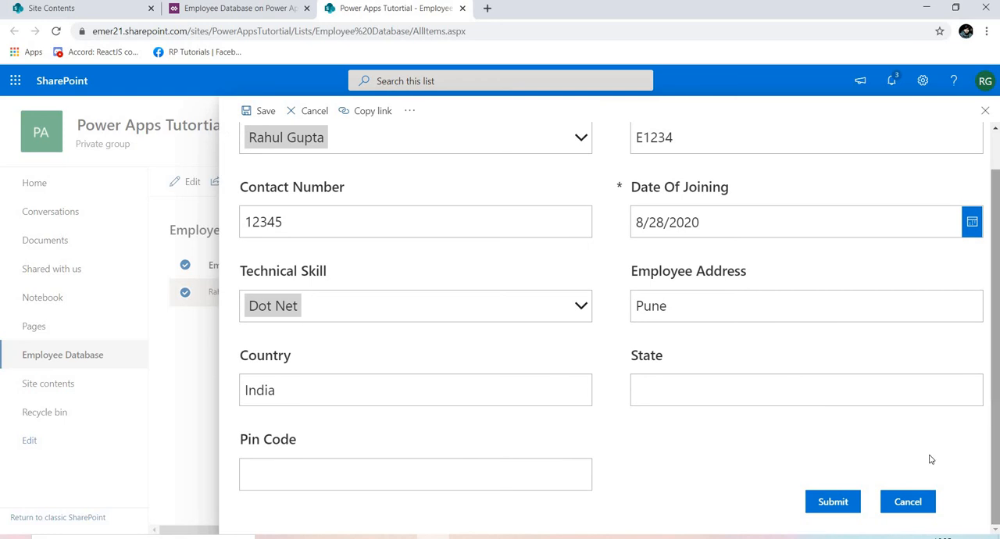
left_click(907, 503)
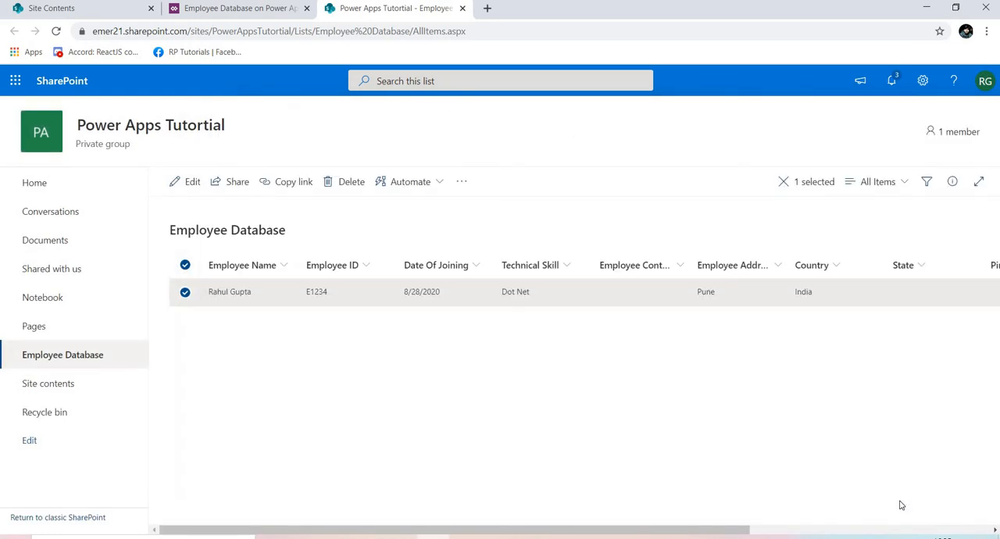
Reselect the employee item, look through its additional commands, and deselect it.
left_click(185, 268)
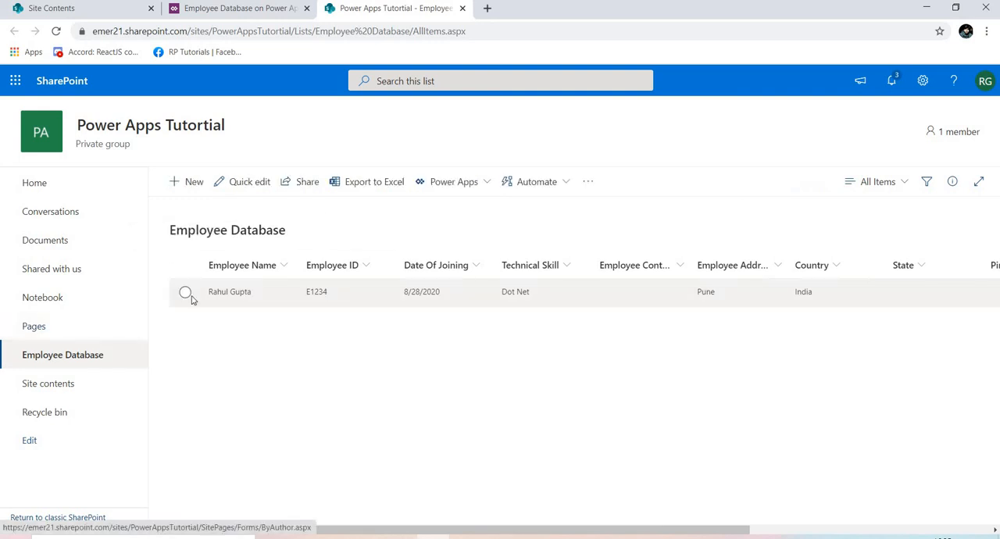
left_click(185, 292)
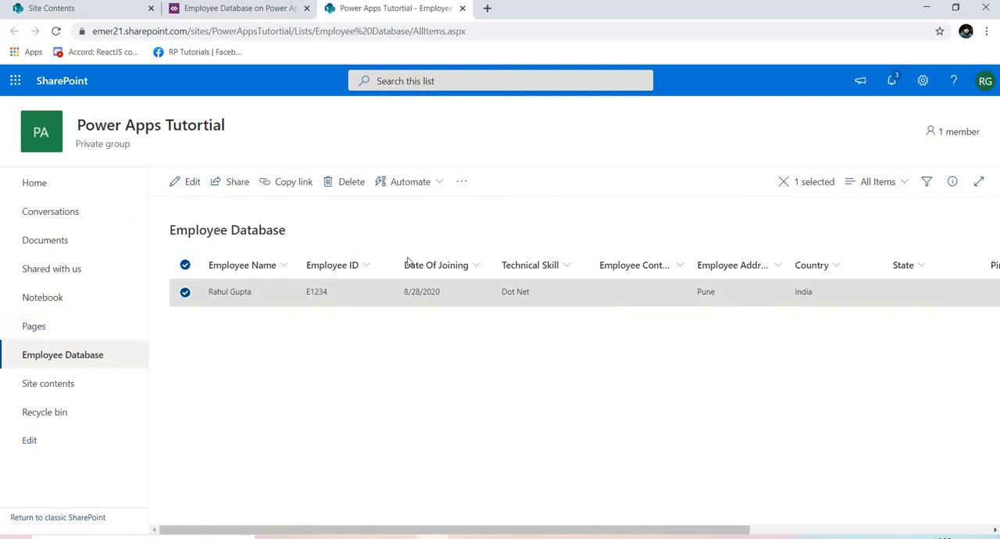
left_click(461, 183)
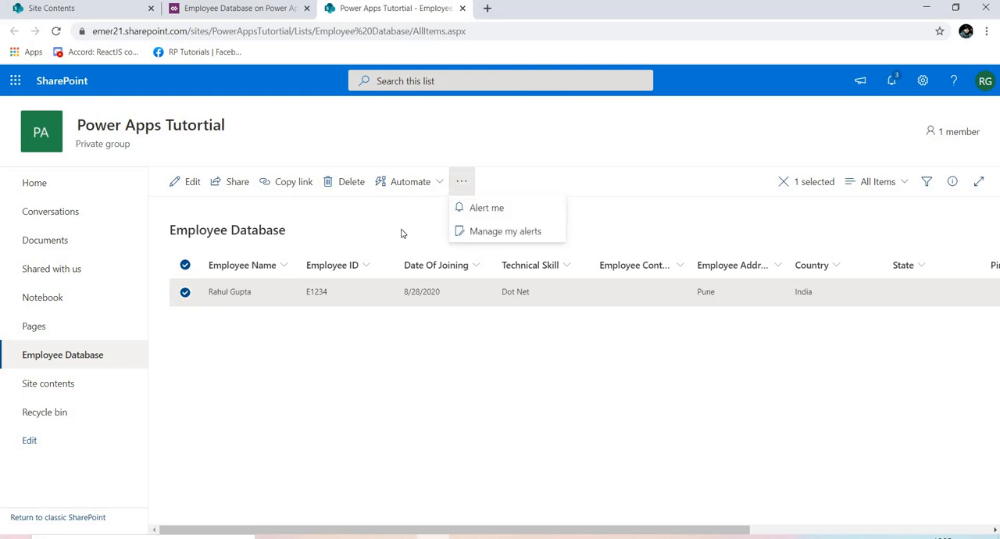
left_click(308, 277)
left_click(201, 293)
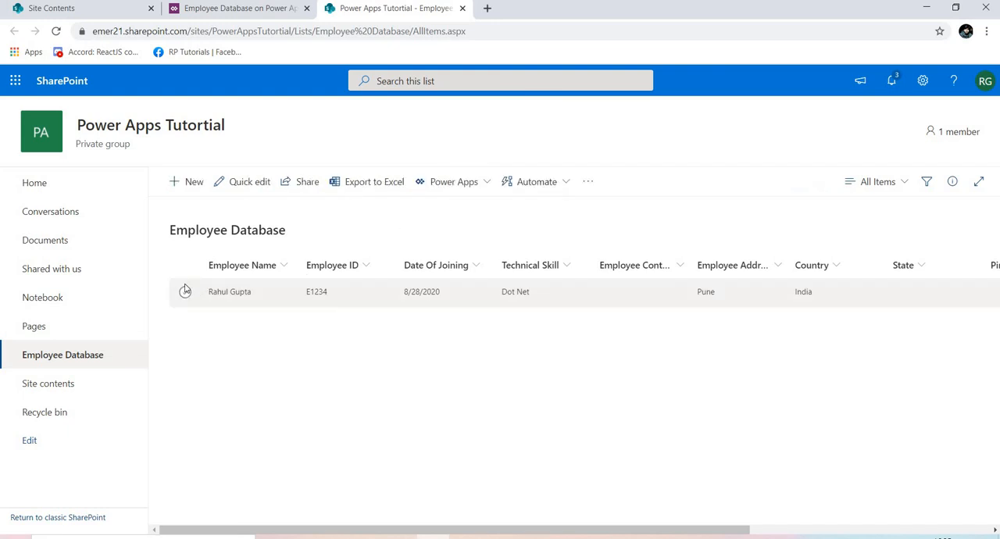
Switch the Employee Database list to the classic SharePoint experience.
left_click(65, 519)
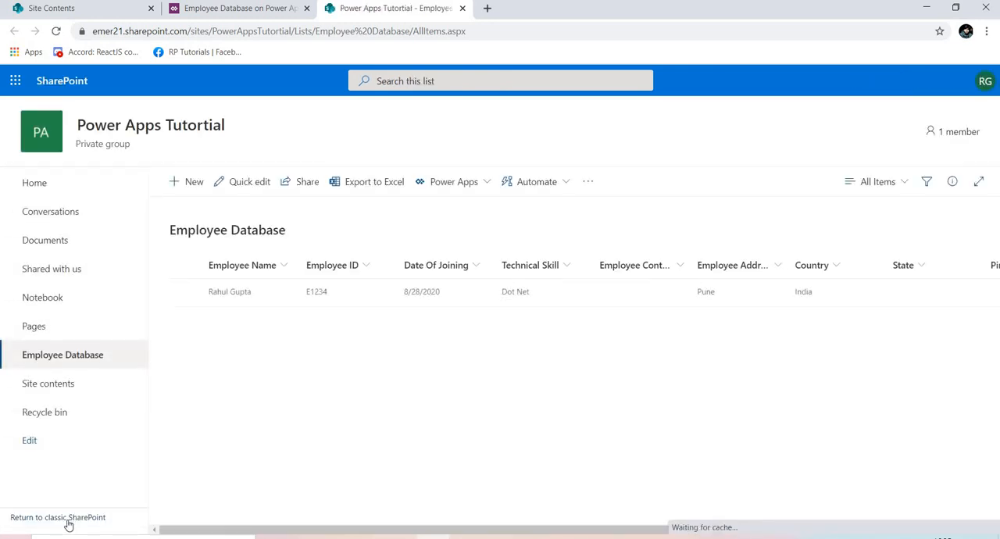
left_click(68, 522)
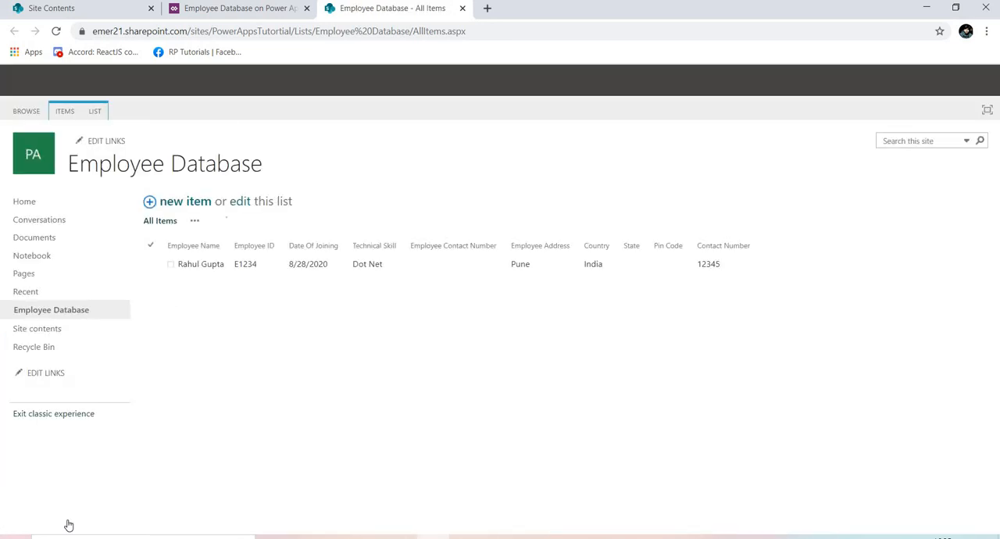
Open the employee item's edit form from the classic list, review its fields down to the Submit and Cancel buttons, and cancel it.
left_click(151, 266)
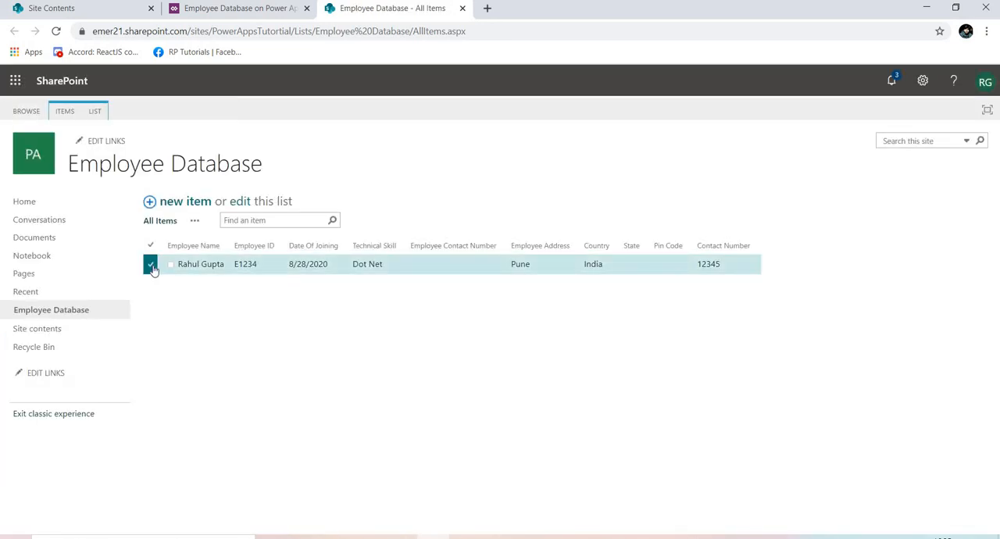
left_click(68, 114)
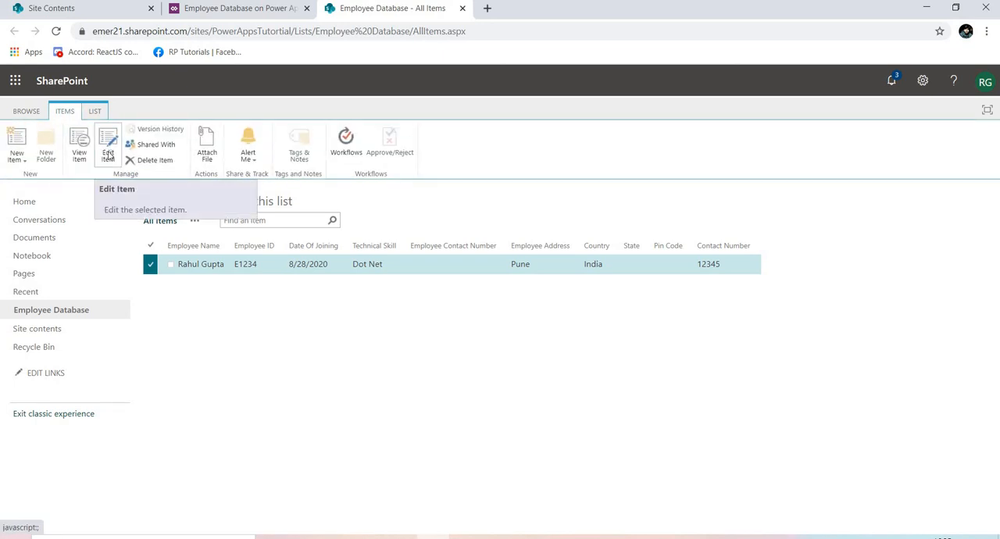
left_click(108, 154)
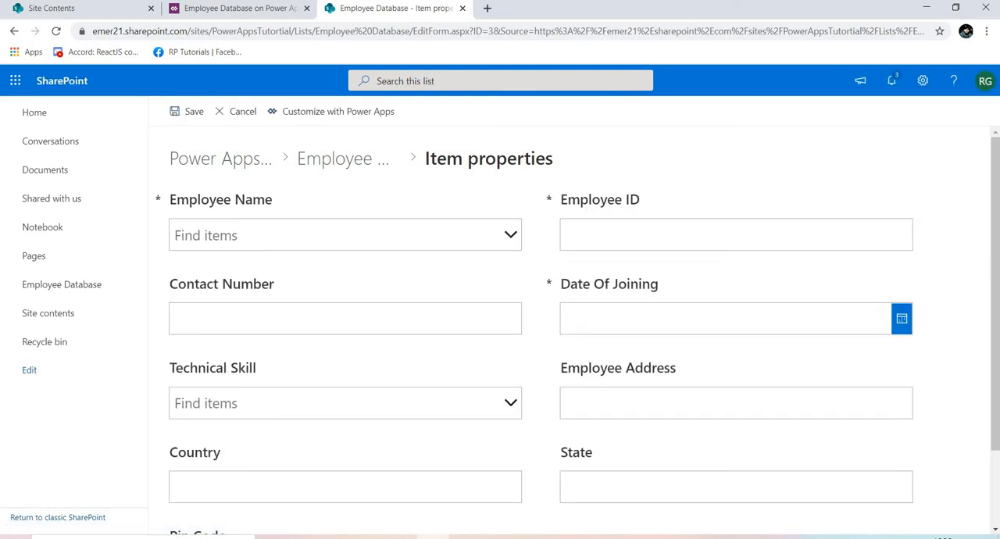
left_click_drag(996, 329, 996, 405)
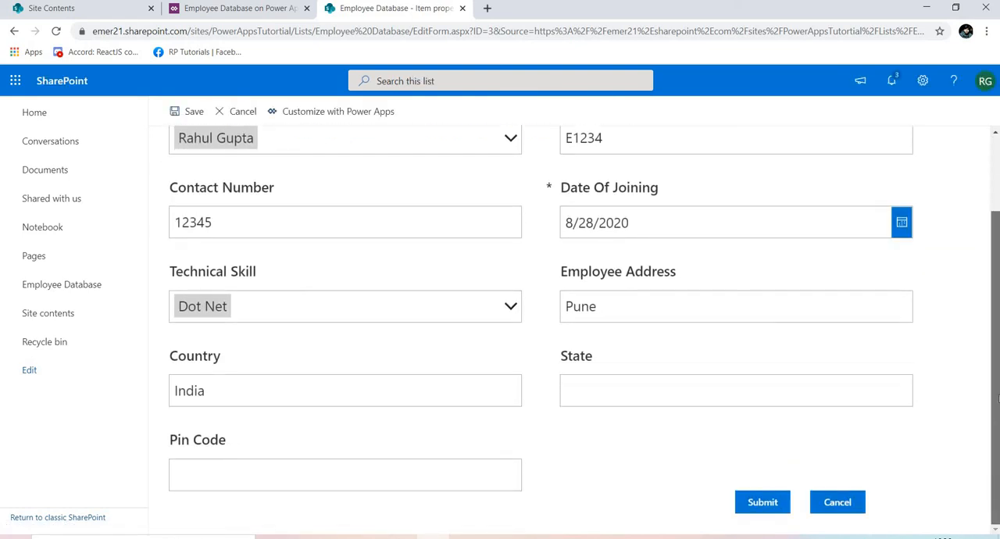
scroll(998, 399, "up", 2)
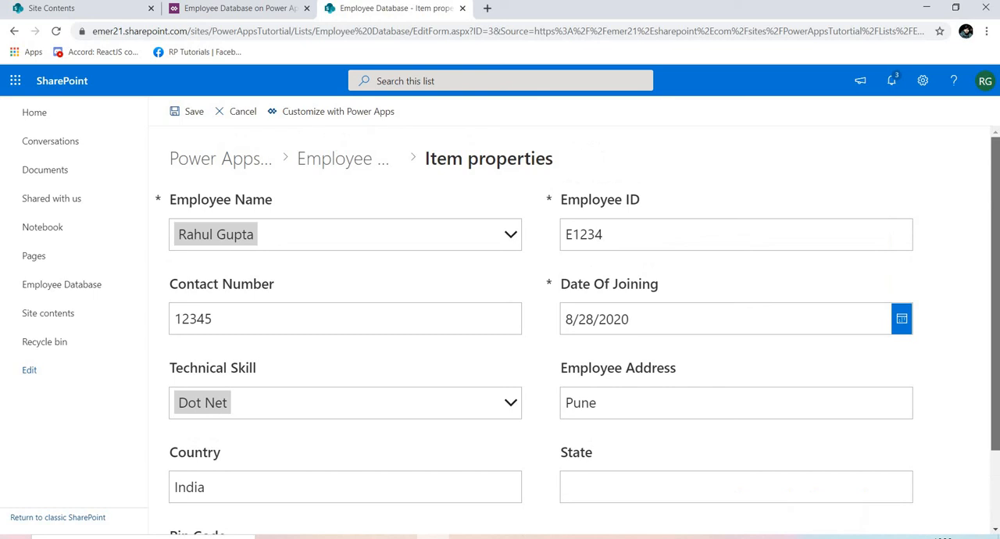
left_click(237, 112)
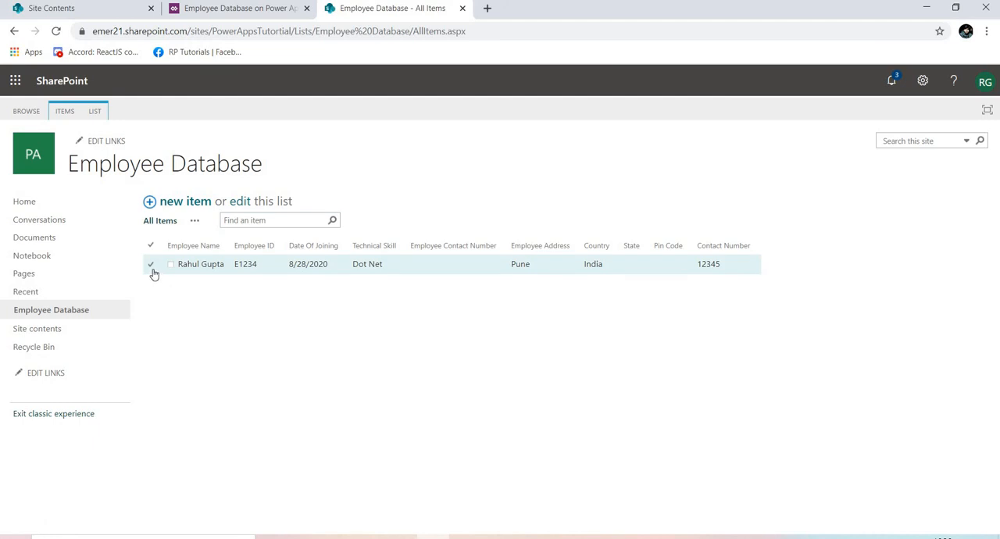
View the same employee item in its display form, check it down to the end of the fields, and cancel out of it.
left_click(151, 266)
left_click(89, 113)
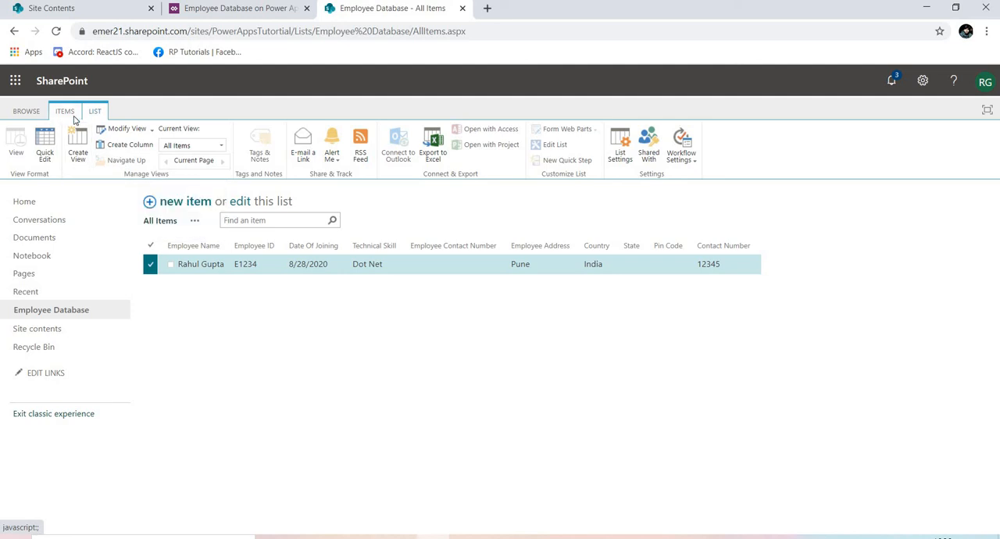
left_click(74, 118)
left_click(84, 159)
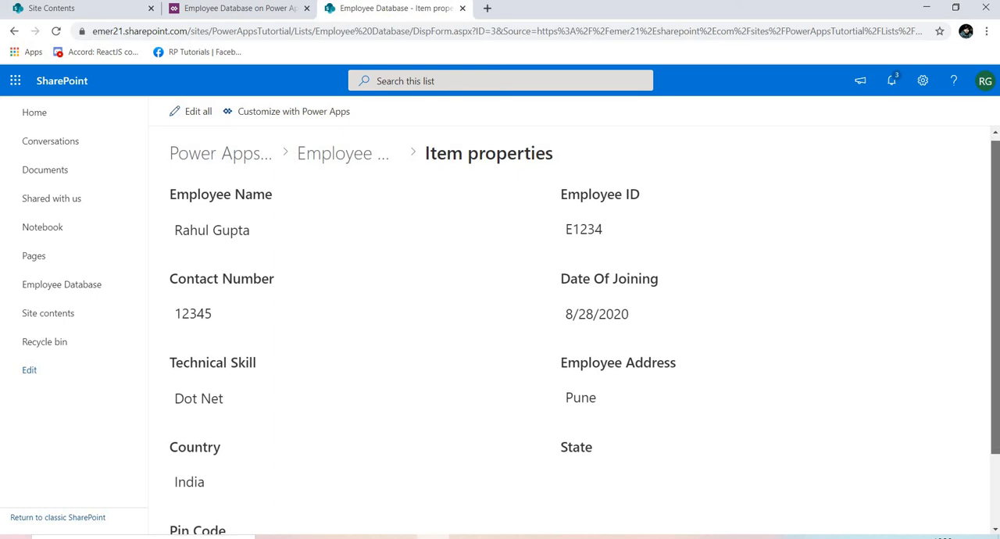
scroll(997, 391, "down", 2)
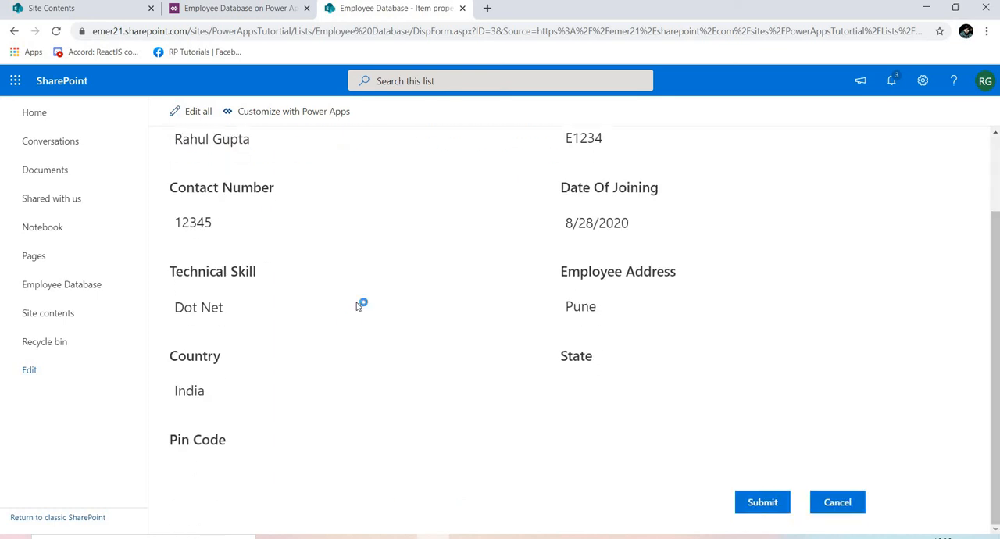
left_click(842, 508)
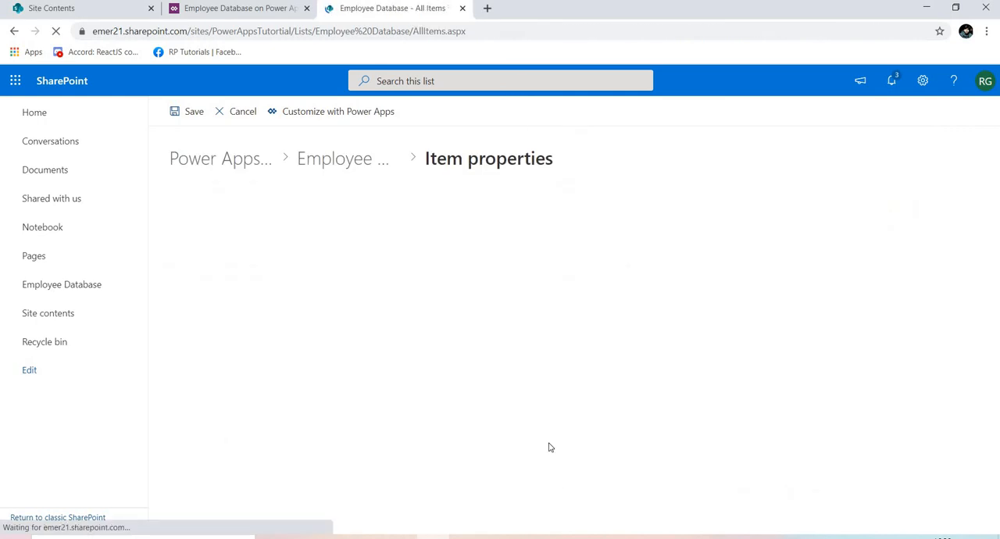